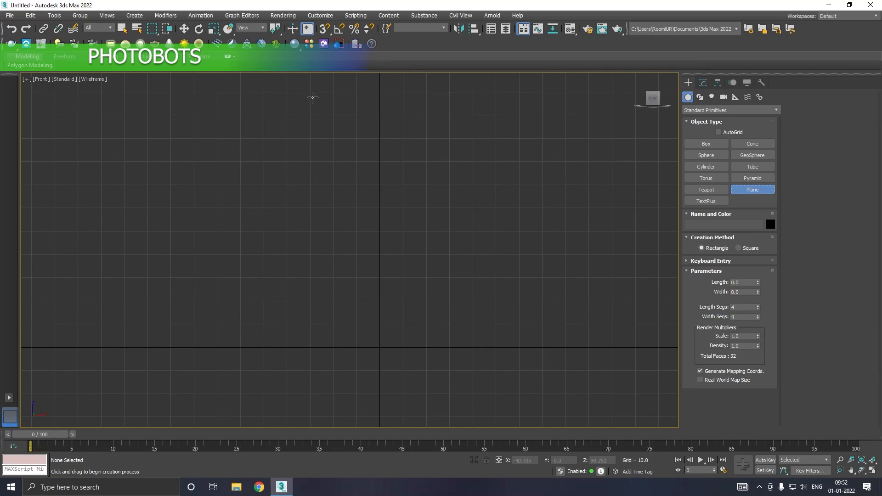
With grid snapping on, draw a plane 110 long and 60 wide from the origin in the front view and delete the stray second plane
left_click(324, 29)
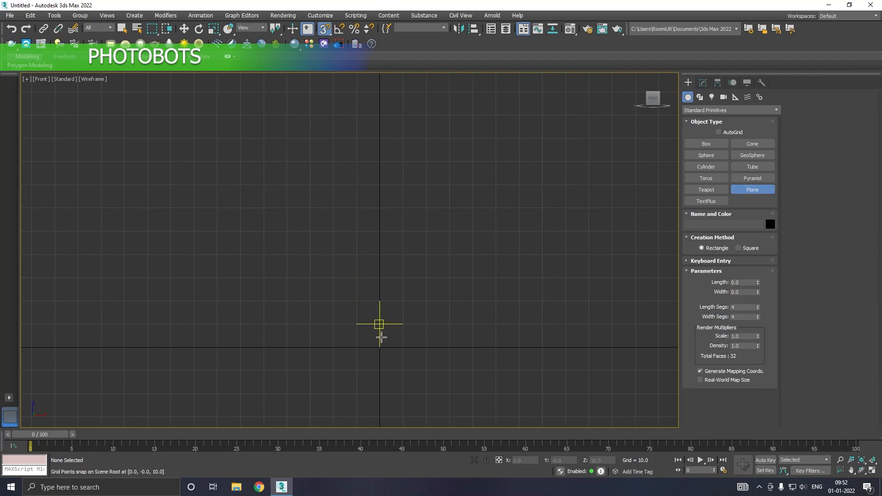
left_click_drag(380, 348, 581, 96)
right_click(576, 108)
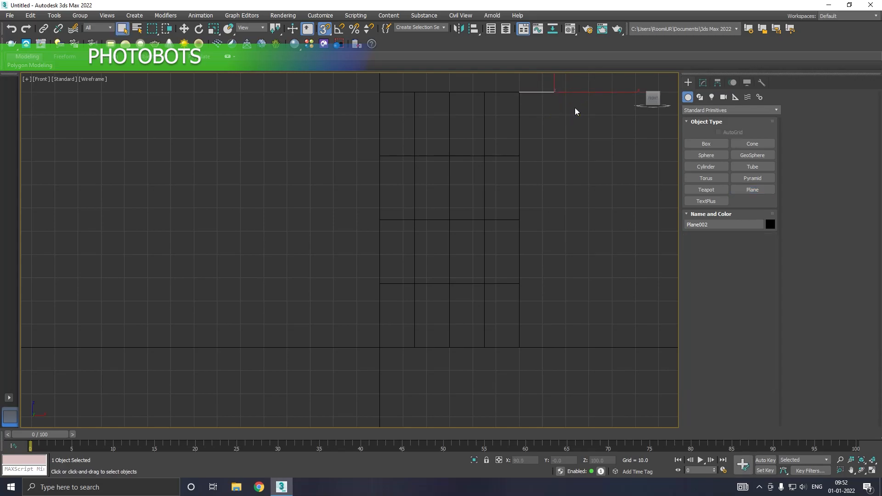
key("Delete")
Select the plane and set both its length and width segments to 1
left_click(184, 28)
left_click(481, 154)
right_click(475, 162)
left_click(455, 161)
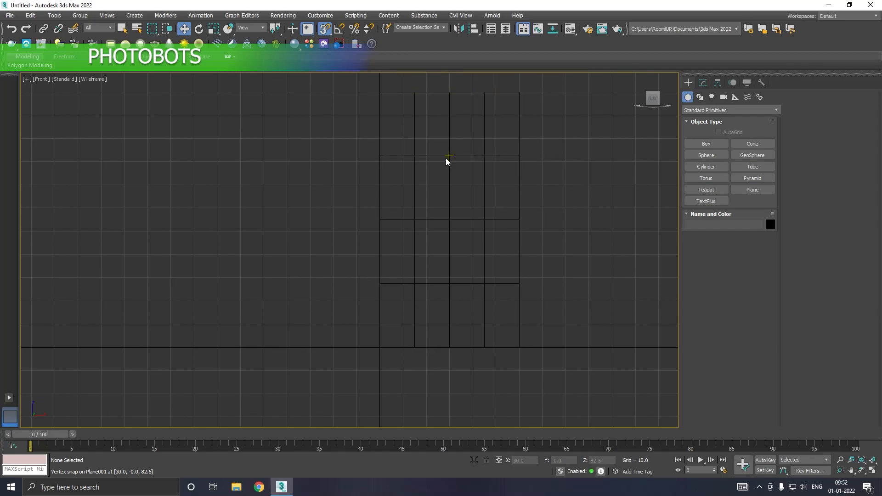
left_click(447, 160)
left_click(703, 83)
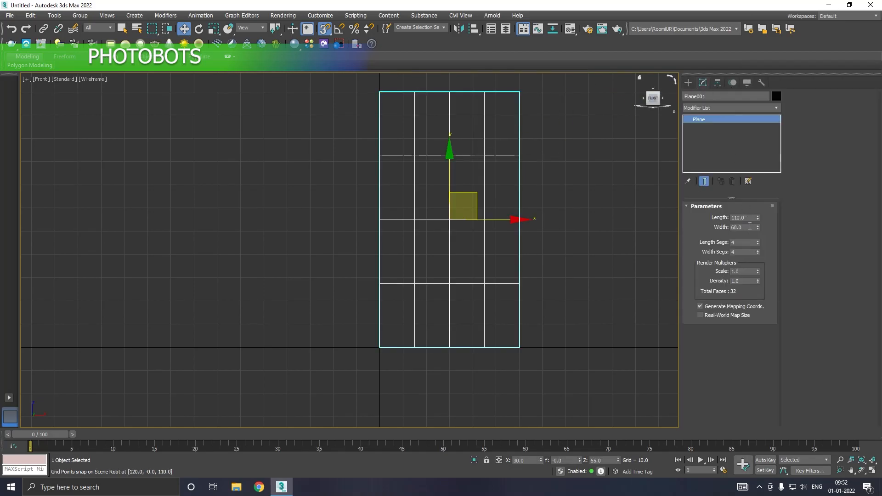
left_click_drag(758, 242, 759, 282)
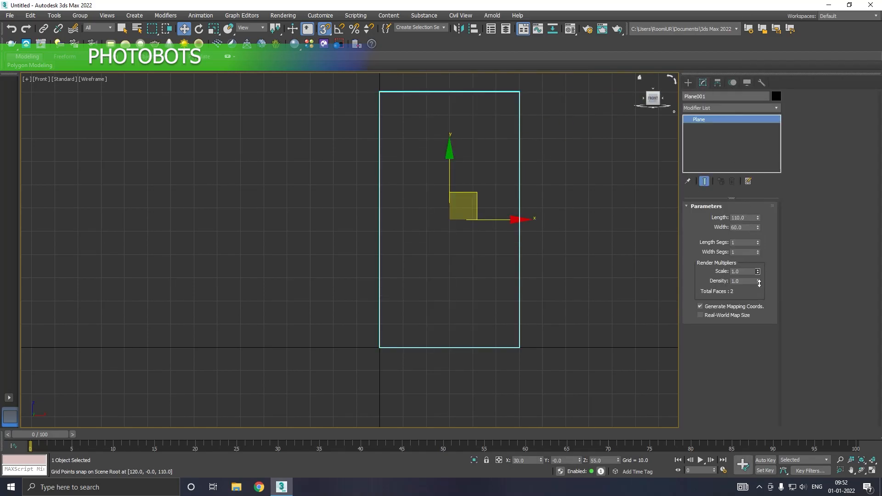
Convert the plane to an Editable Poly
right_click(745, 136)
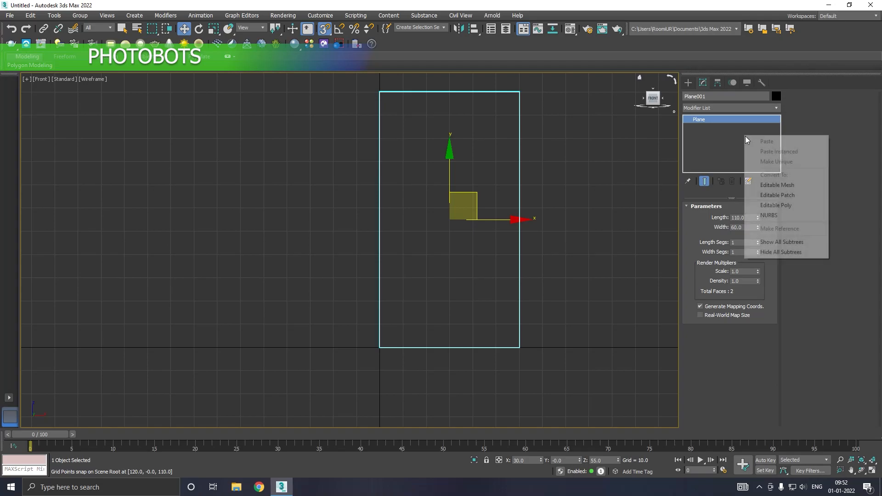
left_click(774, 205)
scroll(396, 280, "down", 3)
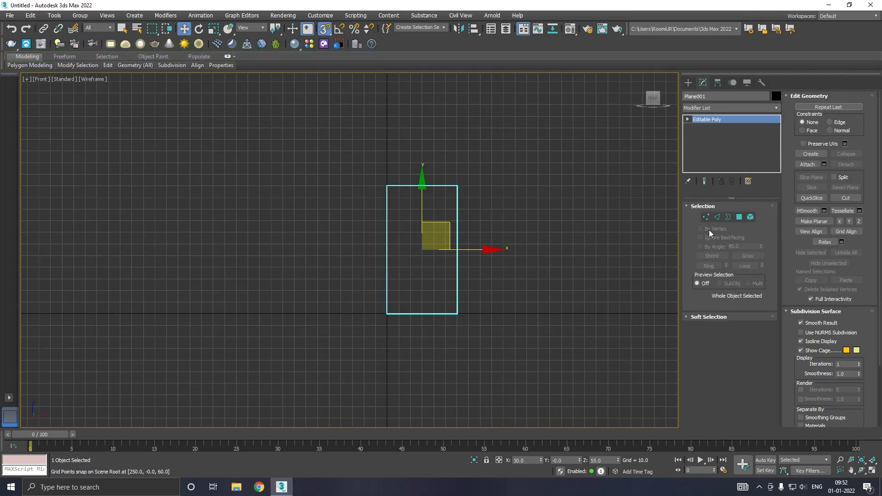
With snapping off, widen the plane by moving its two vertices farthest from the origin along X to about 119
left_click(325, 29)
left_click(706, 217)
left_click_drag(443, 337, 444, 335)
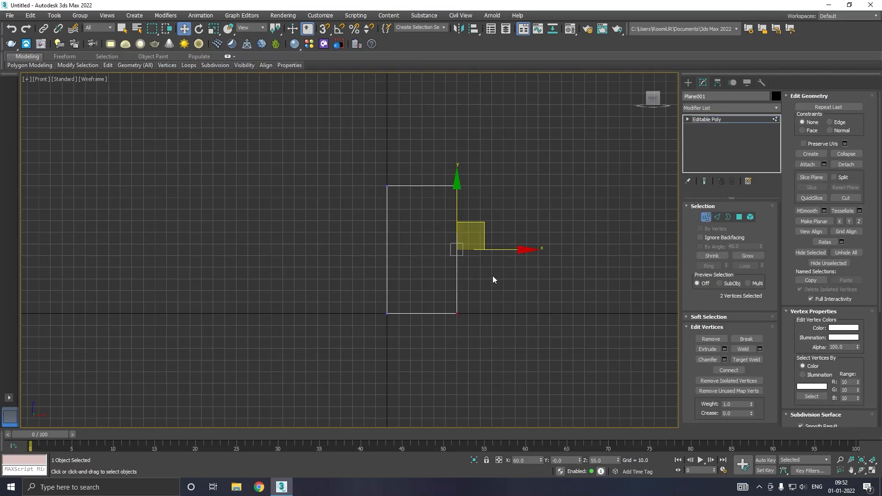
left_click_drag(508, 250, 582, 247)
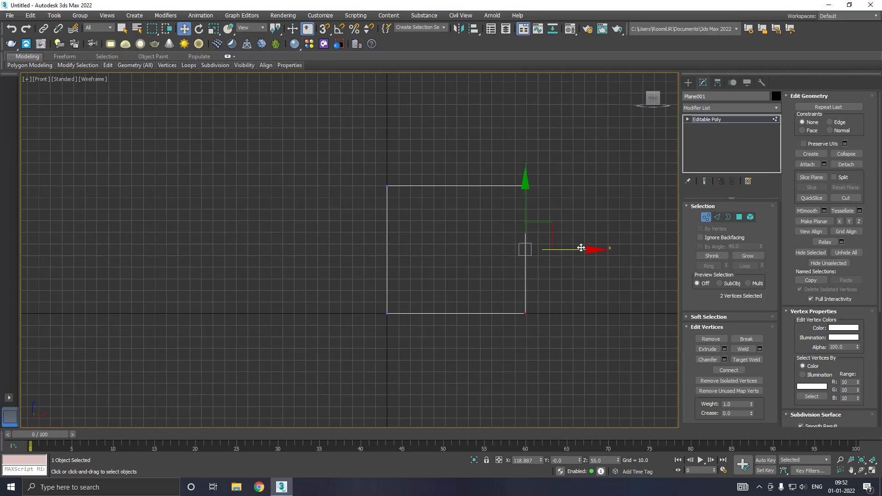
key("p")
scroll(428, 258, "down", 4)
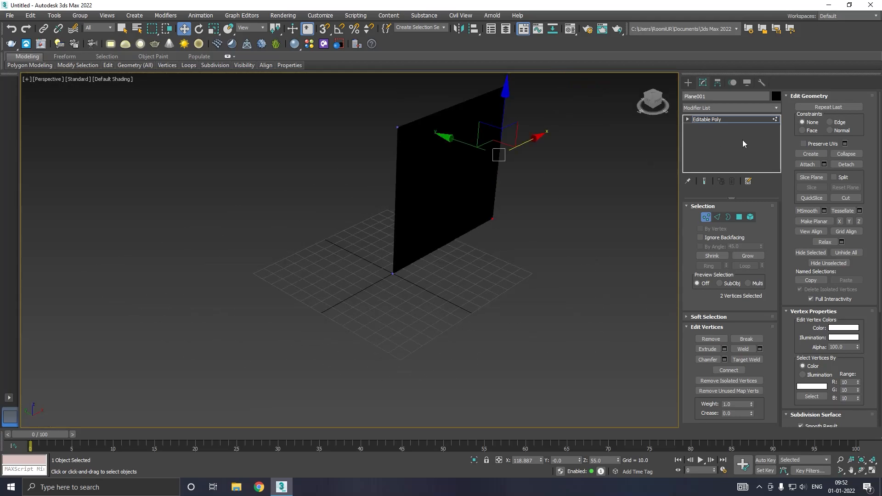
left_click(707, 120)
Set the production renderer to V-Ray 5, update 2 in the render setup
left_click(280, 15)
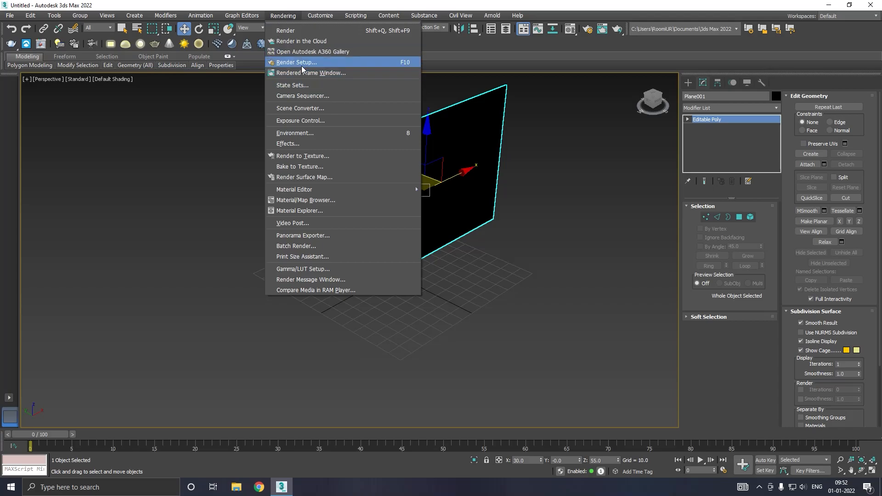
left_click(301, 65)
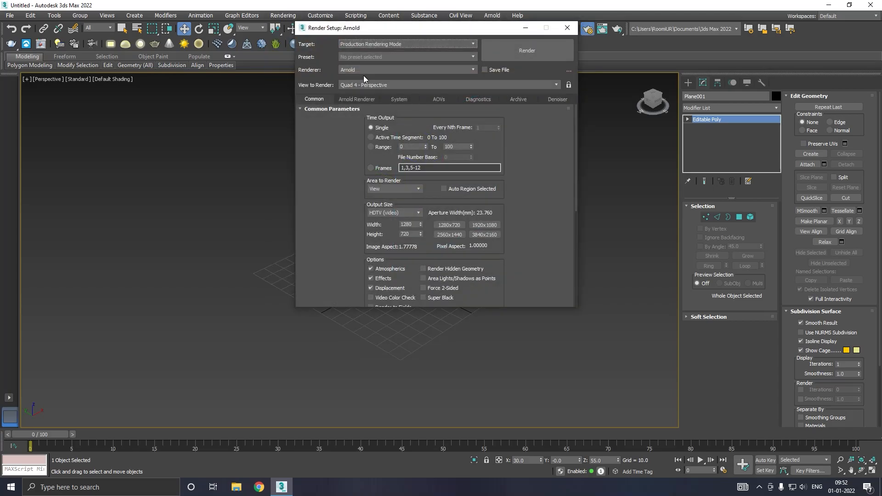
left_click(362, 70)
left_click(360, 113)
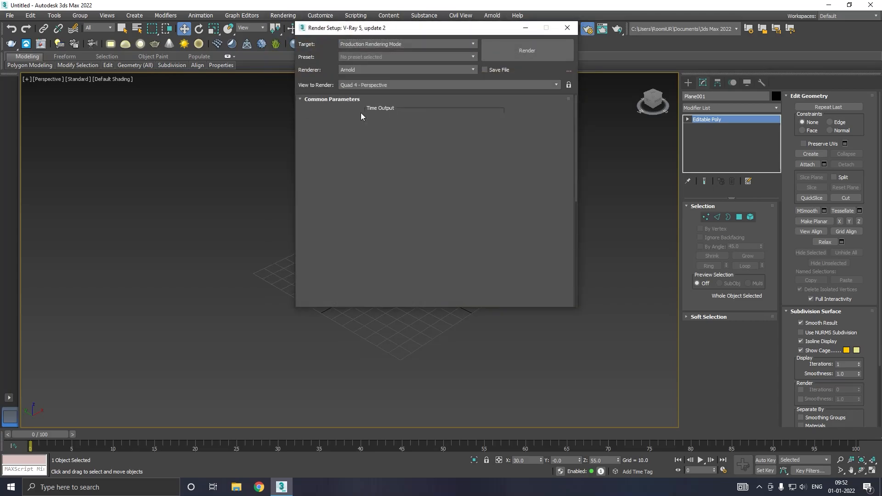
left_click(567, 27)
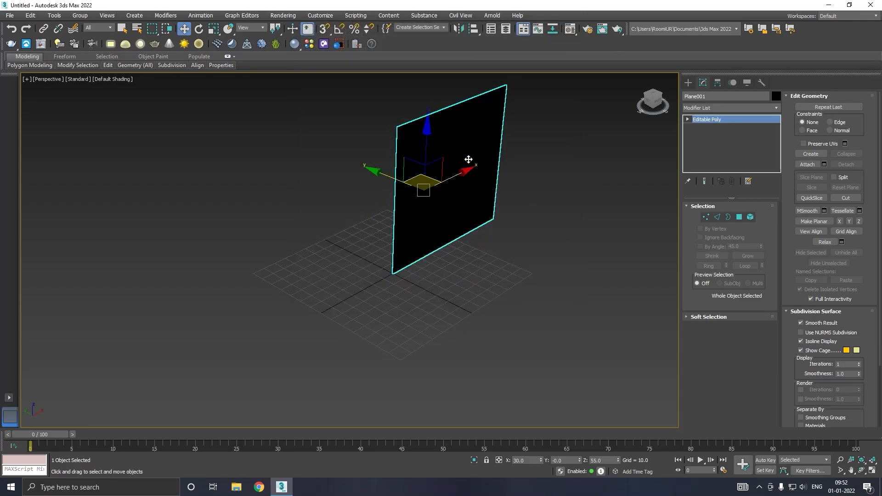
Change the first material sample to a VRayMtl and assign it to the plane
middle_click_drag(468, 159, 400, 195)
scroll(358, 204, "up", 2)
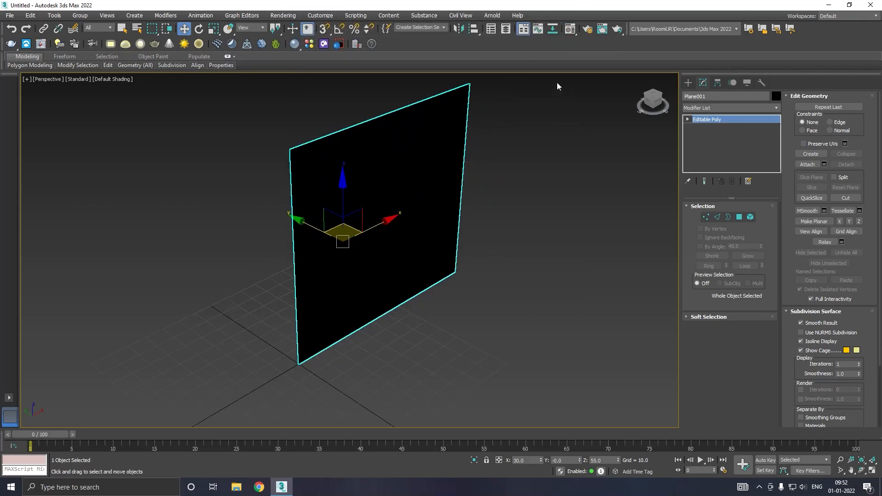
left_click(571, 30)
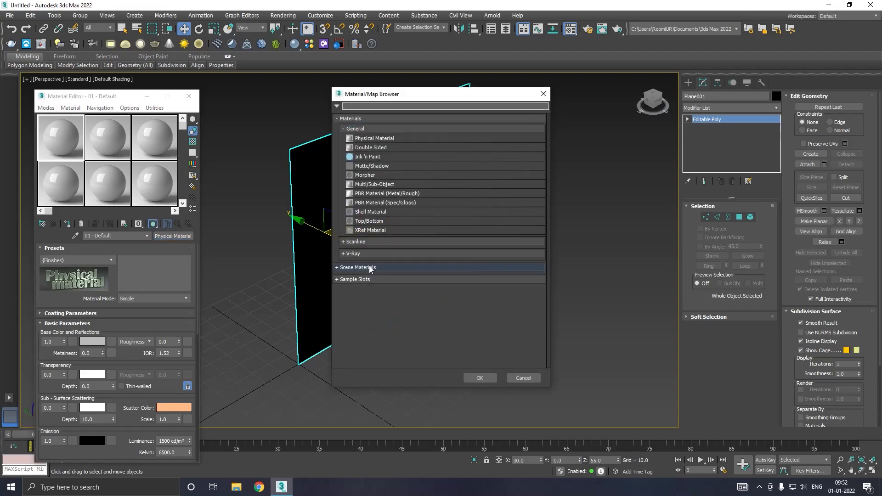
left_click(353, 255)
scroll(391, 315, "down", 2)
left_click(370, 339)
double_click(370, 339)
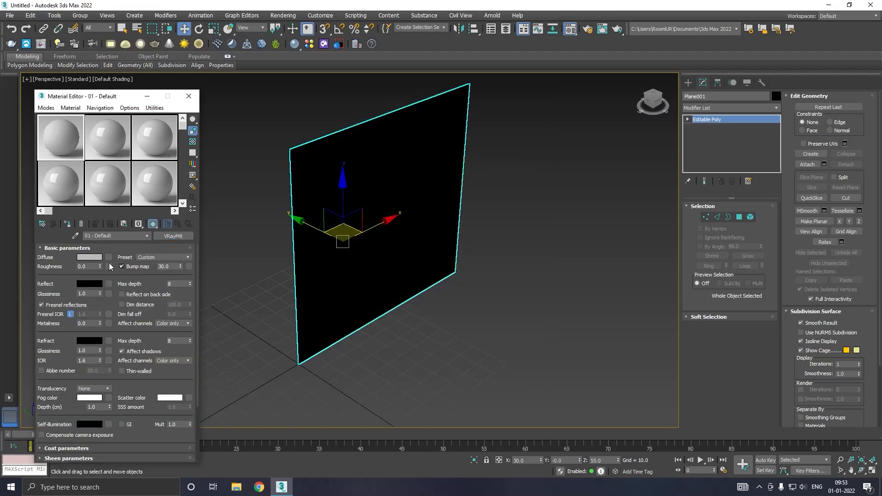
left_click(67, 224)
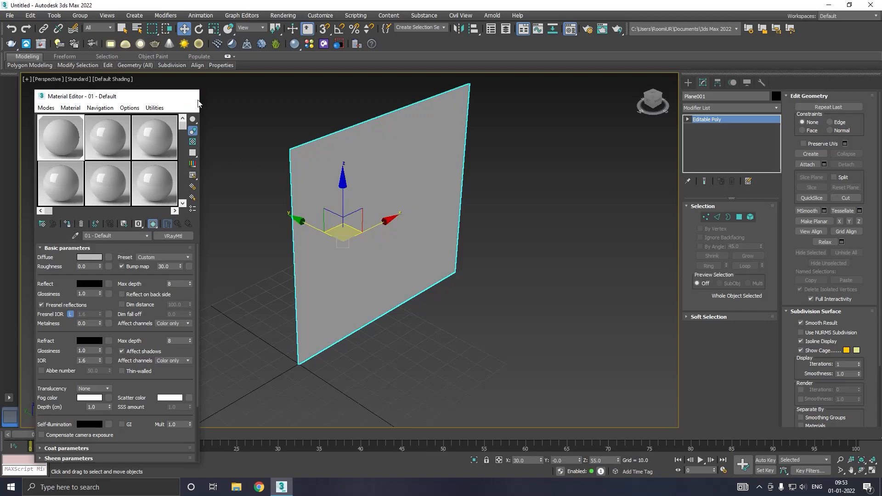
left_click(189, 97)
Snap the plane's pivot to its lower corner at the world origin, leaving pivot editing and snapping off
middle_click_drag(328, 232, 332, 219, "alt")
middle_click_drag(546, 177, 493, 180, "alt")
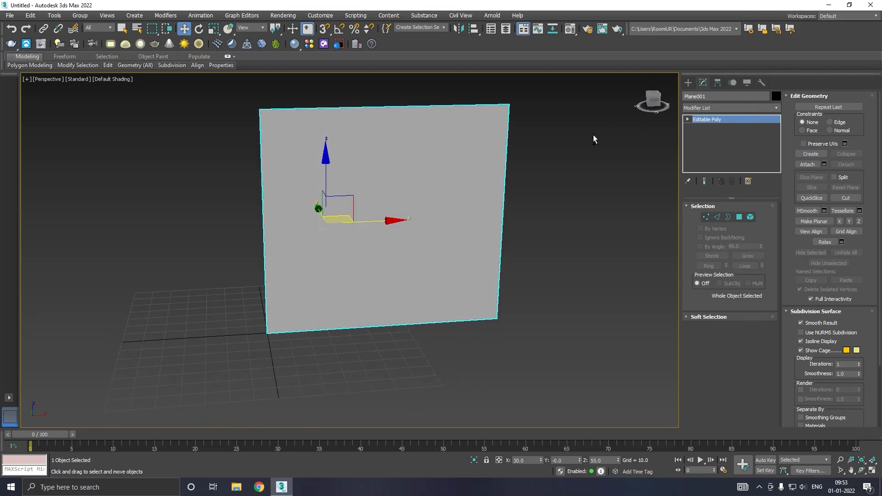
middle_click_drag(623, 130, 522, 154, "alt")
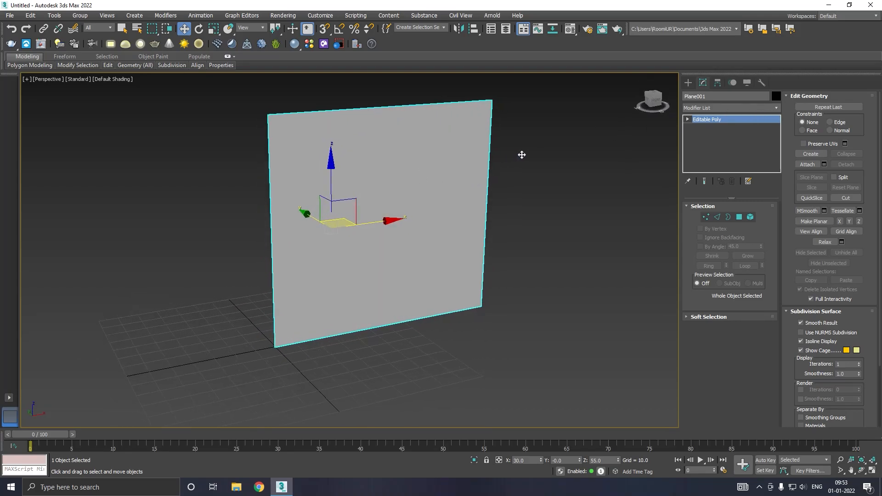
left_click(719, 82)
left_click(722, 147)
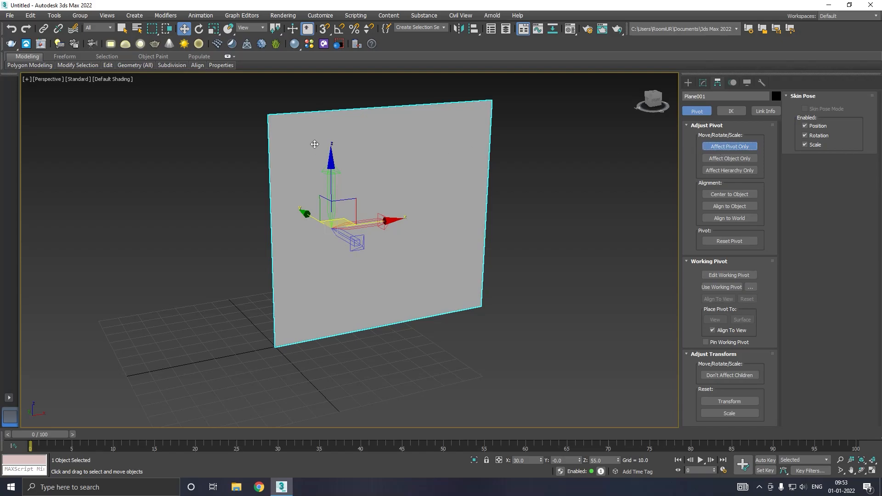
left_click(325, 29)
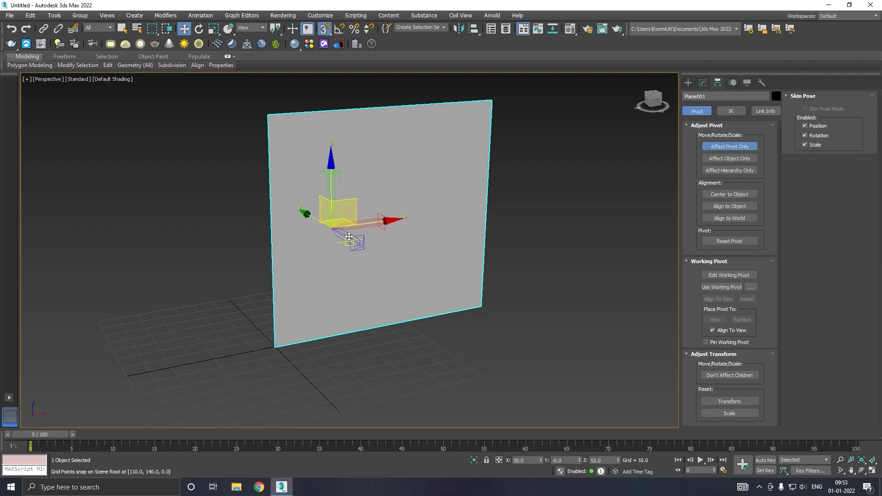
left_click_drag(335, 224, 275, 347)
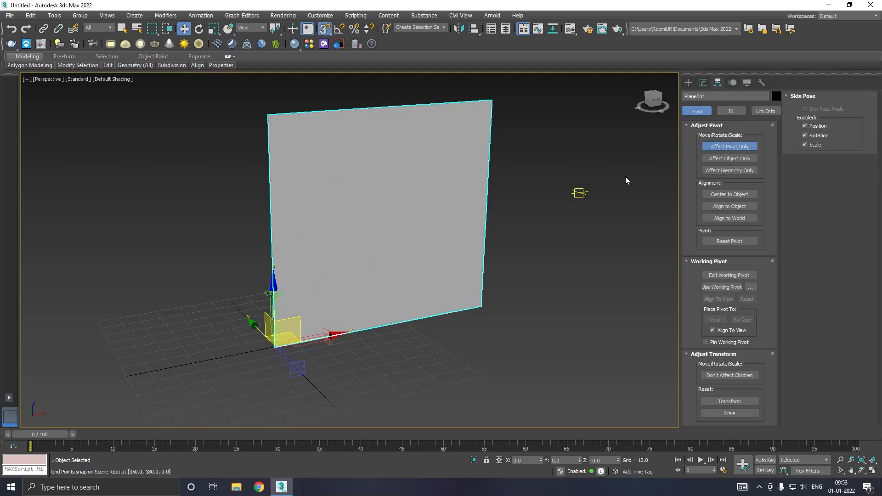
left_click(703, 83)
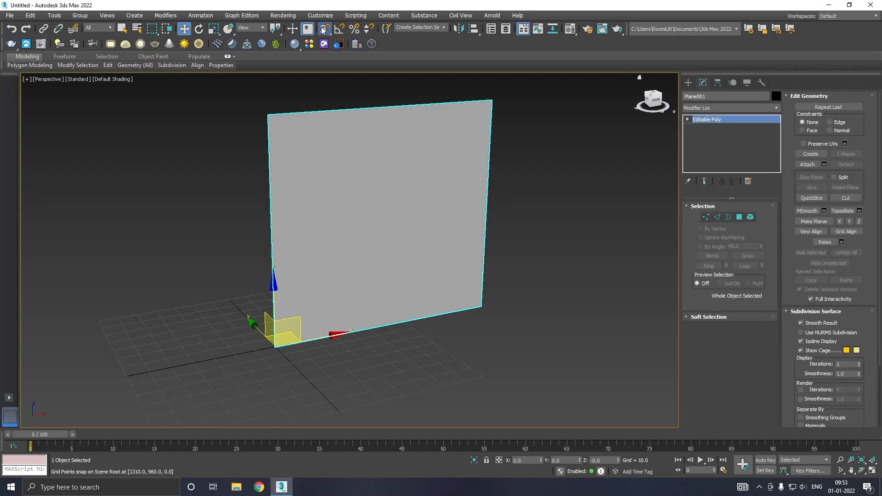
left_click(325, 29)
Scale the plane down uniformly from its corner pivot to about 57 percent
key("r")
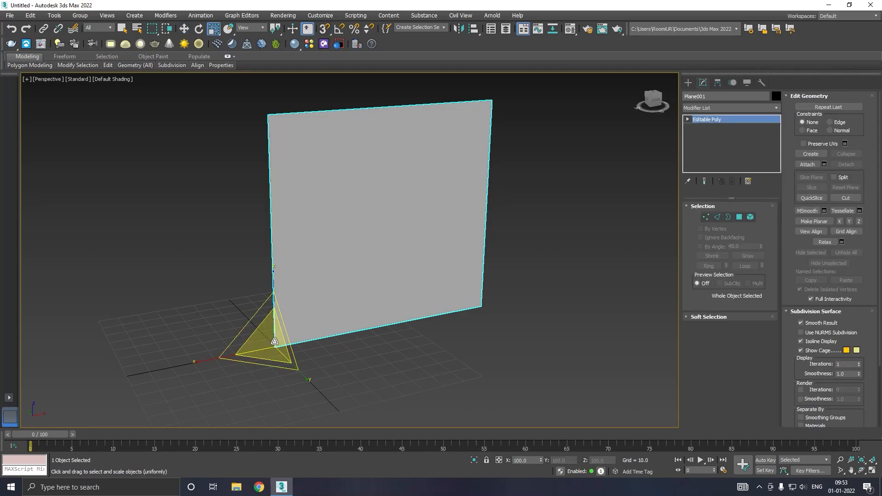
left_click_drag(274, 341, 243, 376)
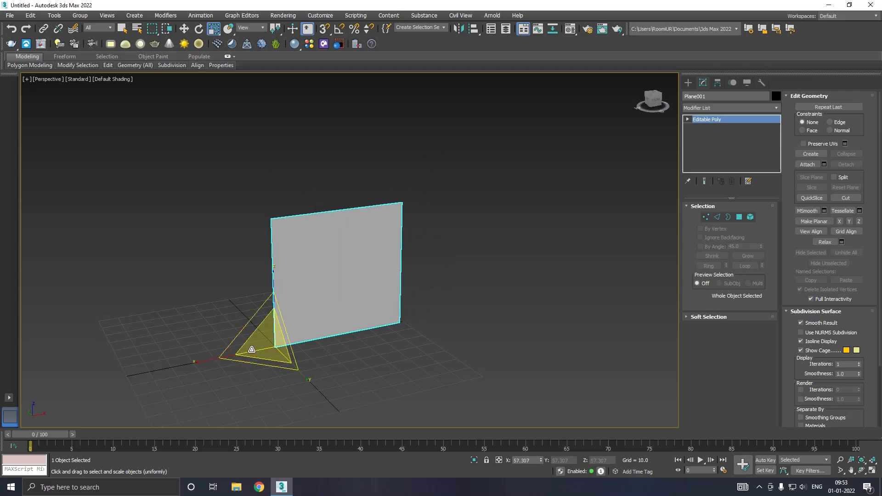
scroll(244, 363, "up", 3)
key("w")
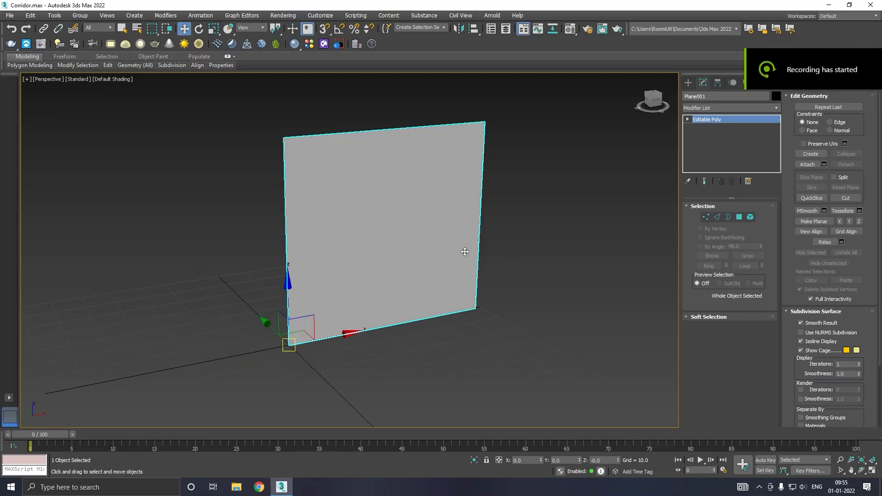
In the front view, draw a pillar box along the plane's edge at the origin, about 64 long, 10 wide and 3.4 thick
key("f")
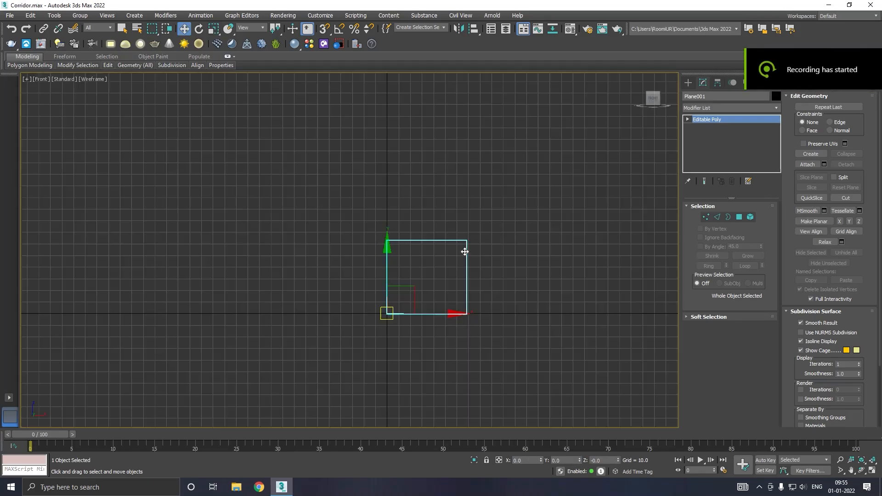
scroll(417, 308, "up", 4)
left_click(580, 260)
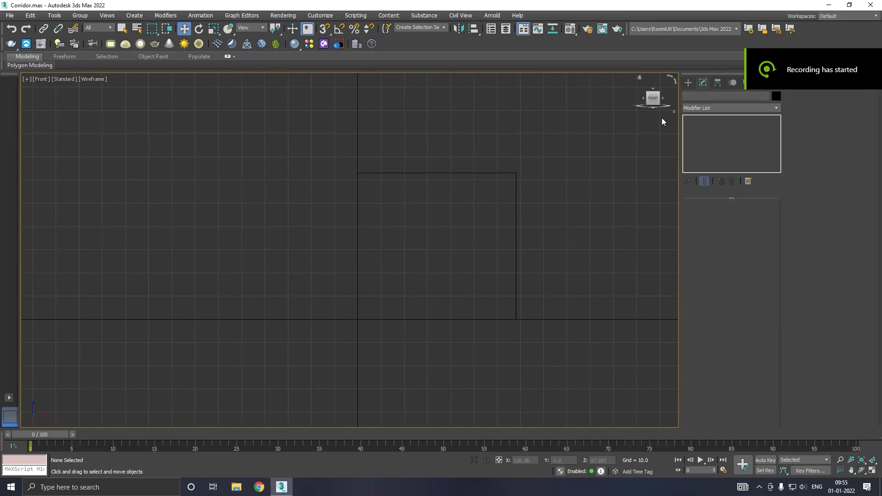
left_click(687, 82)
left_click(706, 144)
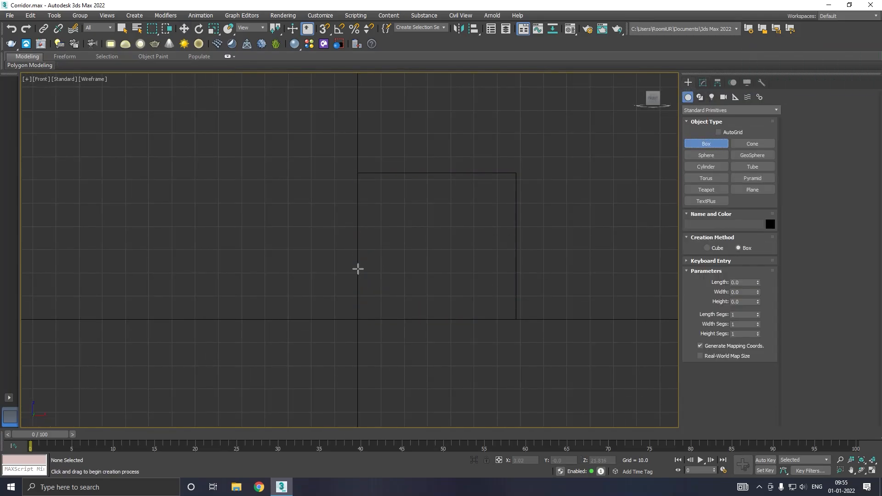
left_click_drag(356, 318, 380, 171)
left_click(381, 177)
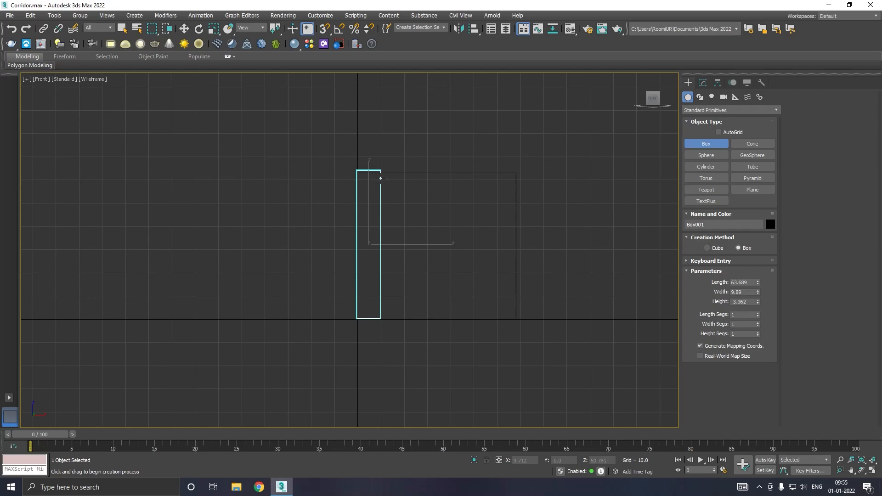
In the perspective view, move the box along Y to about -3.9, in front of the plane
key("w")
key("p")
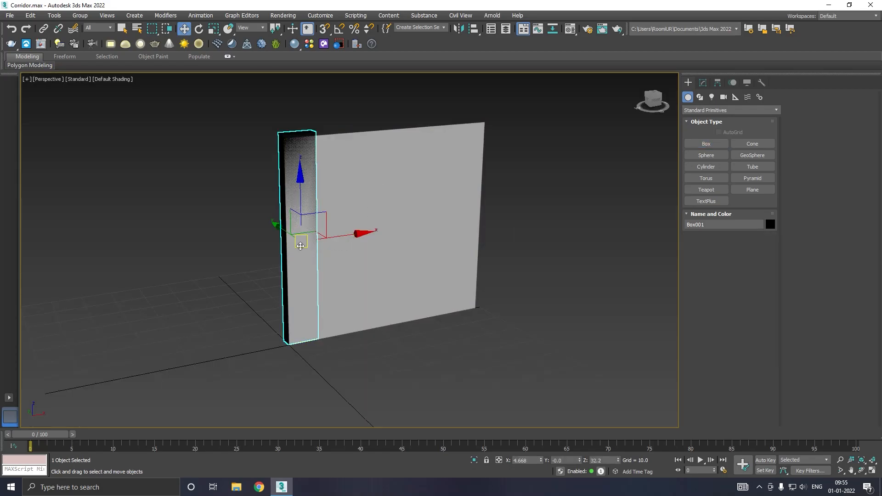
left_click_drag(282, 233, 286, 232)
Assign the existing 01 - Default VRayMtl material to the box
key("m")
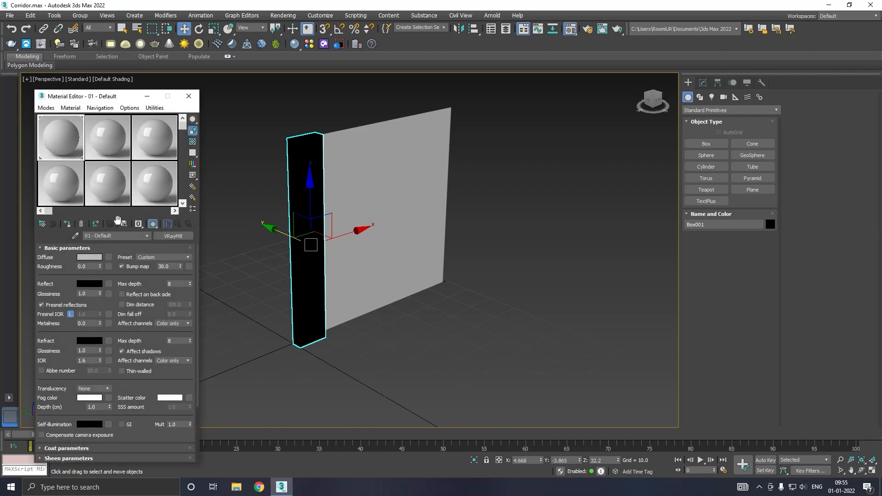
left_click(74, 224)
key("m")
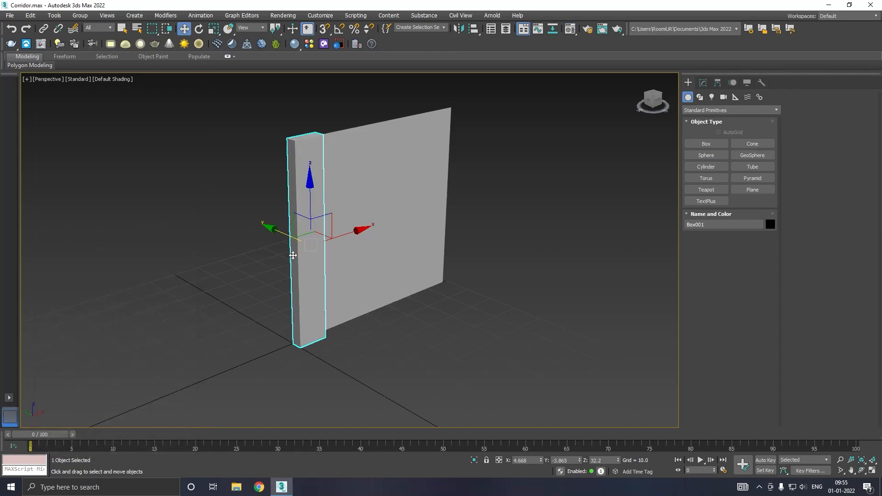
Turn on Edged Faces shading in the perspective view
scroll(293, 256, "up", 3)
left_click(117, 81)
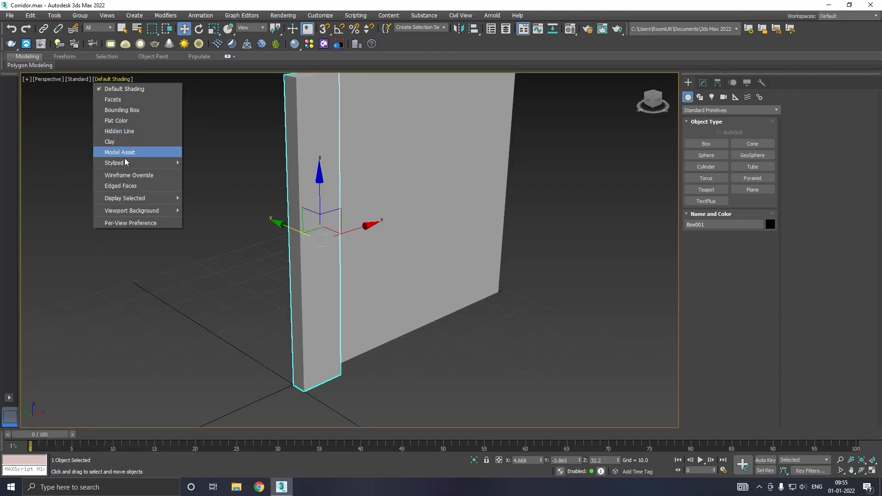
left_click(127, 185)
middle_click_drag(358, 239, 264, 249, "alt")
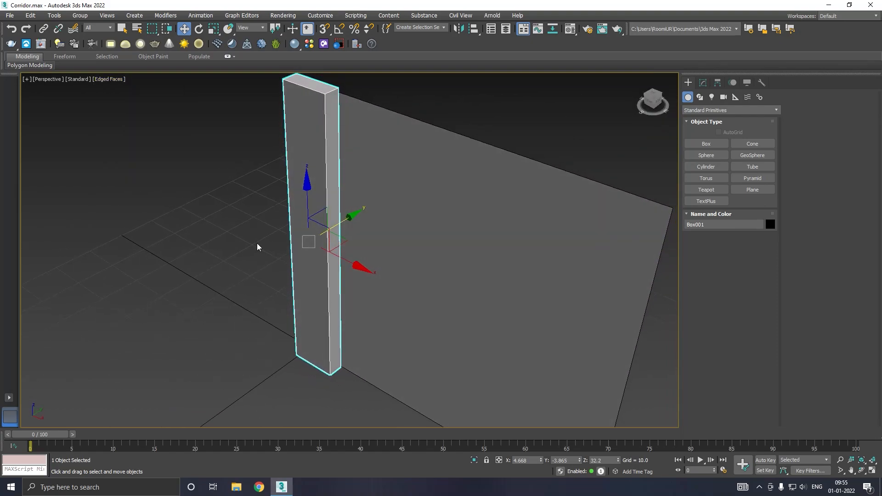
Change the pillar box's height to about -4.6 and convert it to an Editable Poly
left_click(699, 84)
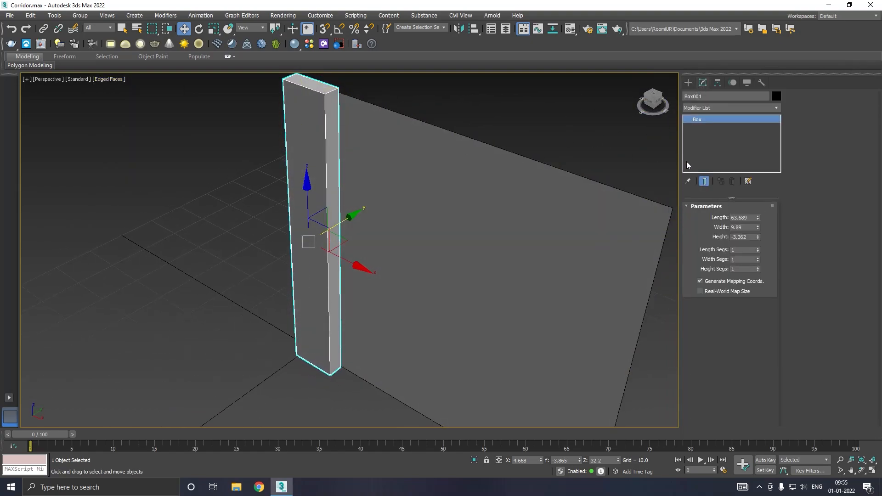
left_click_drag(758, 237, 758, 252)
middle_click_drag(469, 194, 563, 196, "alt")
right_click(737, 135)
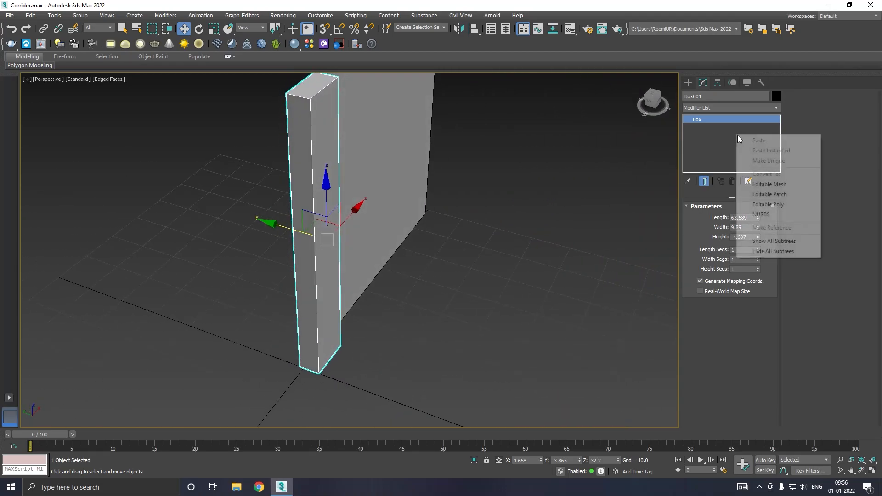
left_click(757, 205)
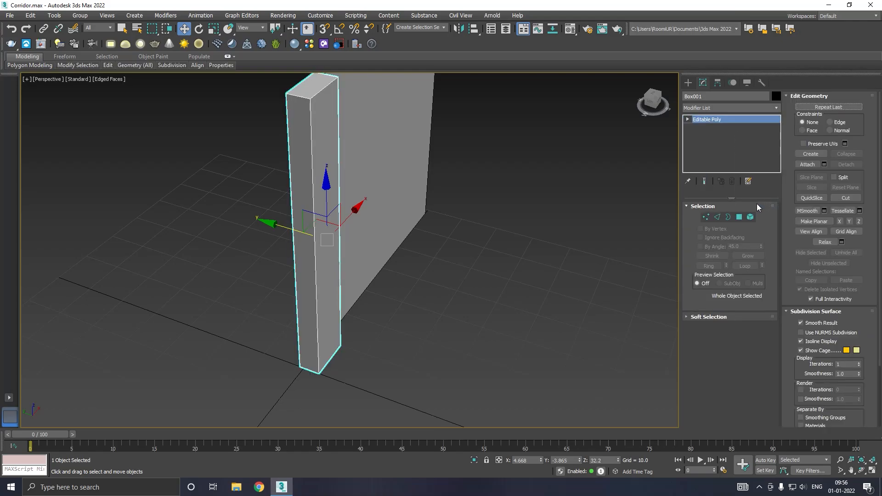
Chamfer the pillar's two front vertical edges by 0.18 with 2 segments and return to whole-object level
left_click(718, 217)
left_click(317, 232)
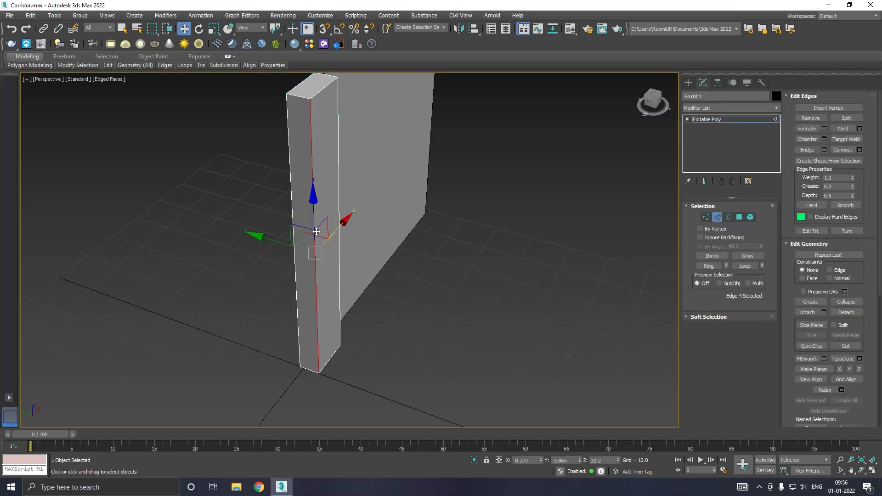
left_click(339, 231, "ctrl")
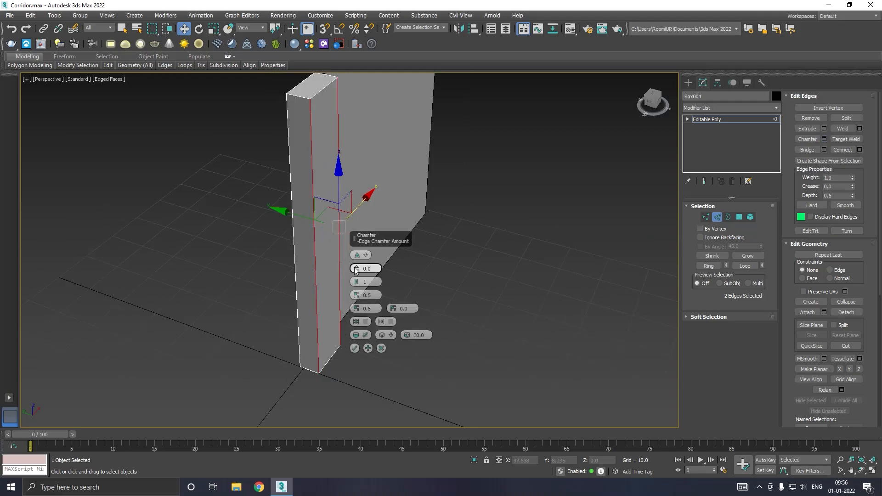
left_click_drag(356, 268, 360, 282)
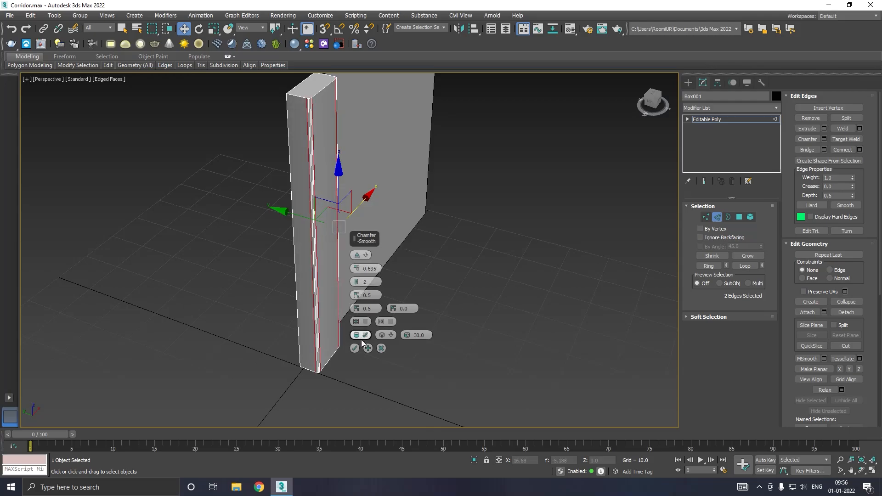
left_click_drag(358, 271, 358, 269)
right_click(358, 272)
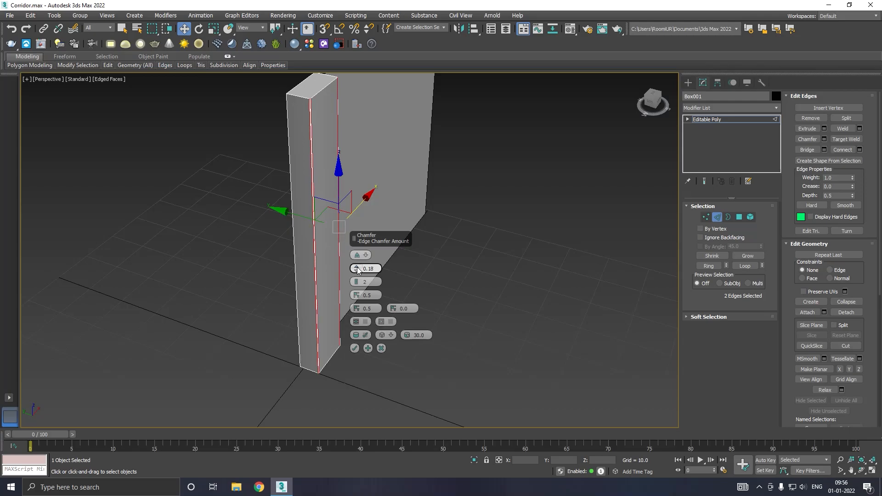
left_click(354, 348)
left_click(710, 120)
middle_click_drag(497, 171, 366, 221, "alt")
scroll(339, 200, "down", 3)
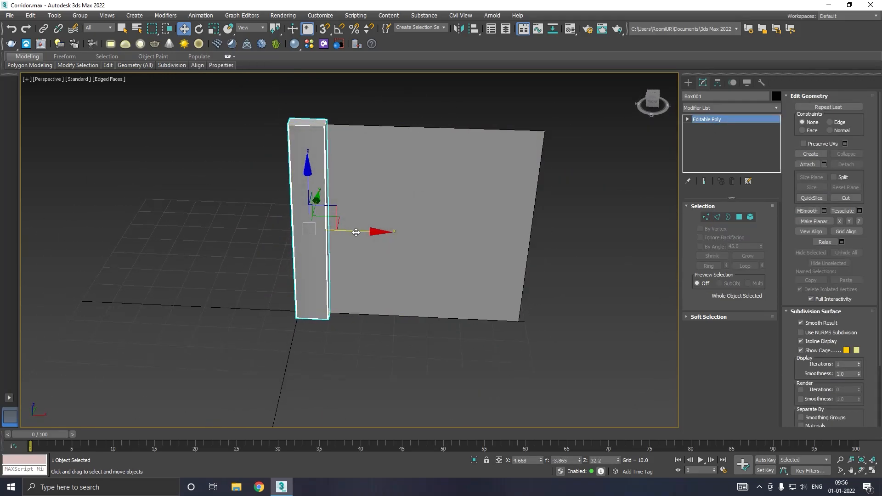
mouse_move(370, 230)
left_mouse_down("shift")
mouse_move(597, 221)
mouse_move(572, 222)
left_mouse_up("shift")
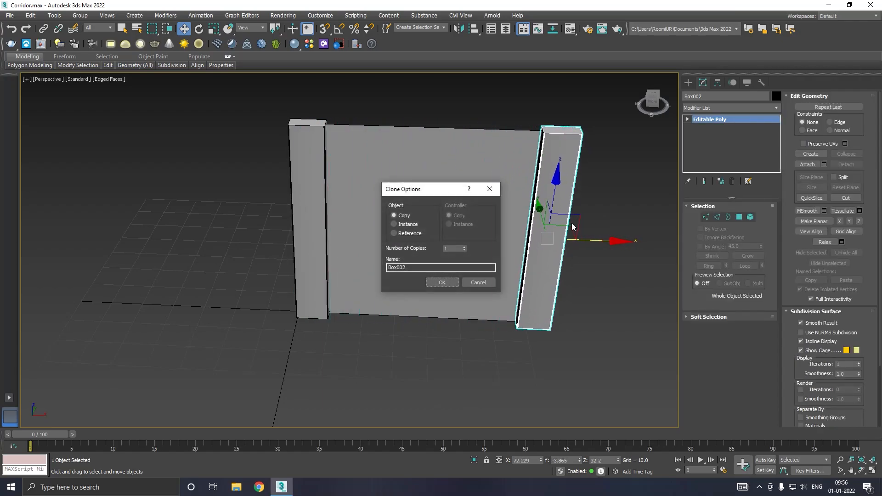
left_click(439, 283)
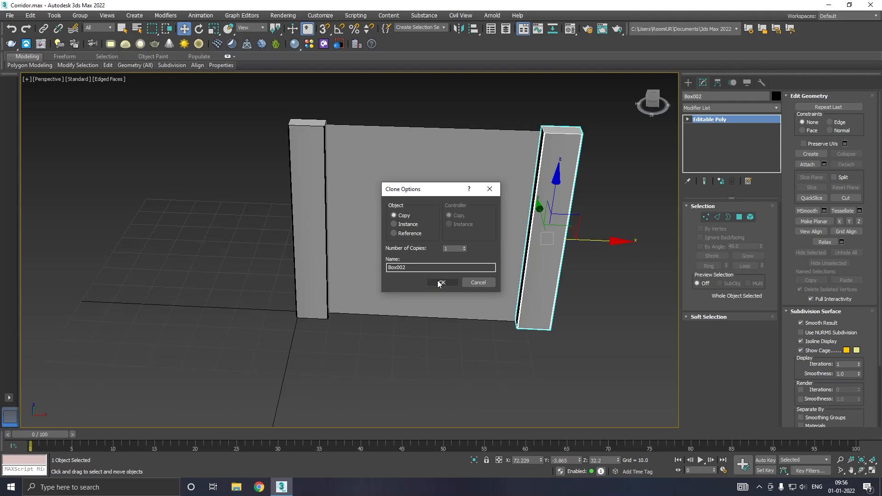
left_click(481, 286)
Clone the wall plane as a copy along negative X to about -67.1, on the other side of the pillar
mouse_move(443, 264)
middle_mouse_down("alt")
mouse_move(544, 251)
mouse_move(497, 255)
middle_mouse_up("alt")
left_click(545, 250)
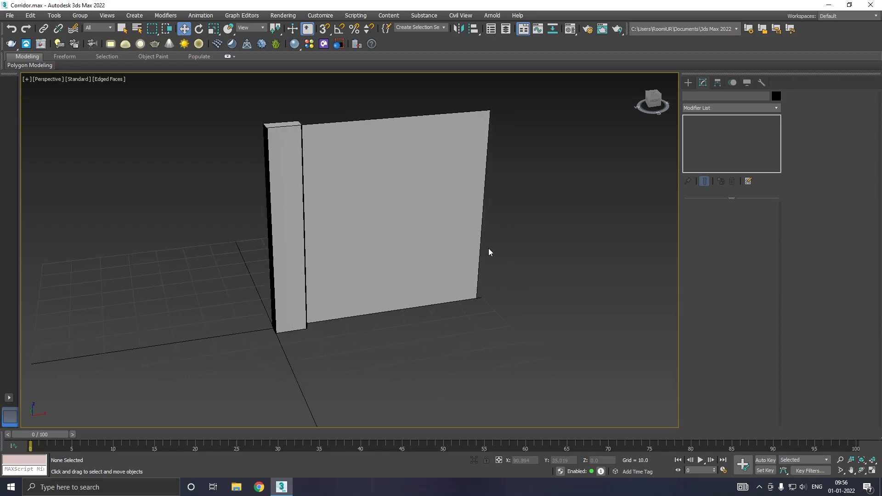
left_click(433, 253)
middle_click_drag(416, 262, 566, 233)
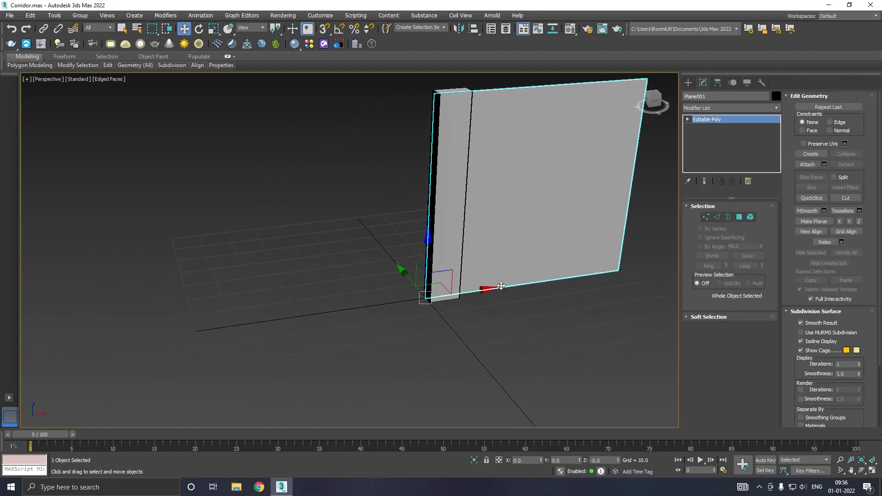
mouse_move(483, 289)
left_mouse_down("shift")
mouse_move(354, 296)
mouse_move(252, 285)
mouse_move(259, 283)
left_mouse_up("shift")
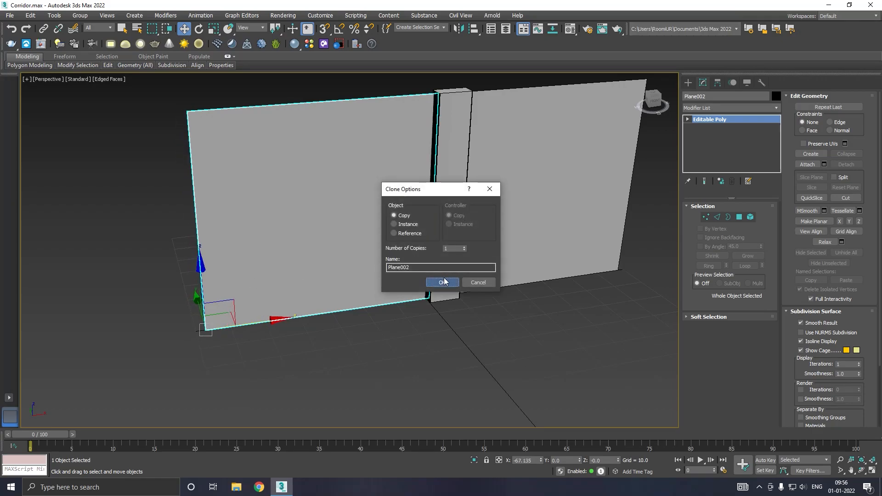
left_click(444, 281)
In the front view, add two vertical edge loops across the middle of the copied plane with SwiftLoop
mouse_move(448, 278)
middle_mouse_down("alt")
mouse_move(500, 249)
mouse_move(494, 263)
middle_mouse_up("alt")
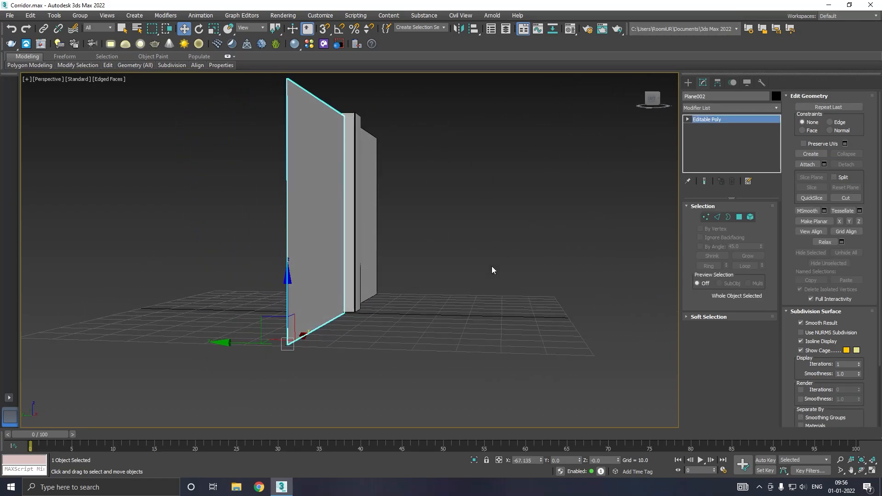
scroll(428, 308, "up", 5)
scroll(428, 307, "down", 3)
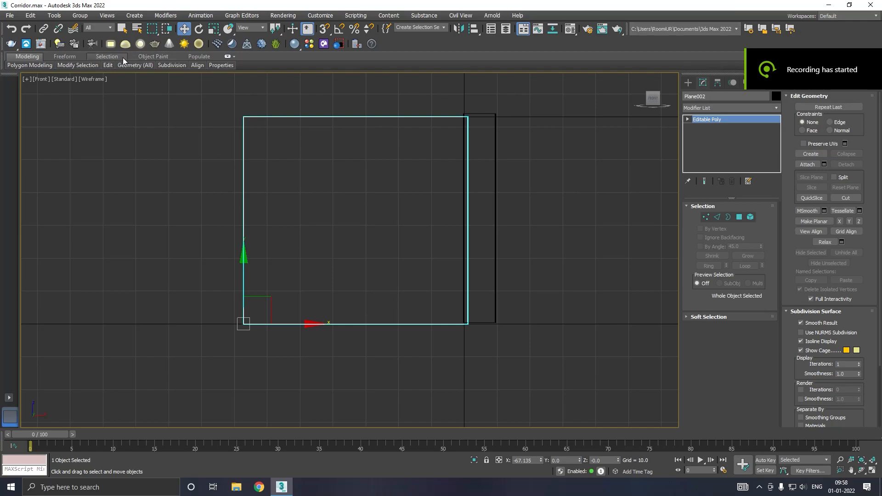
mouse_move(111, 66)
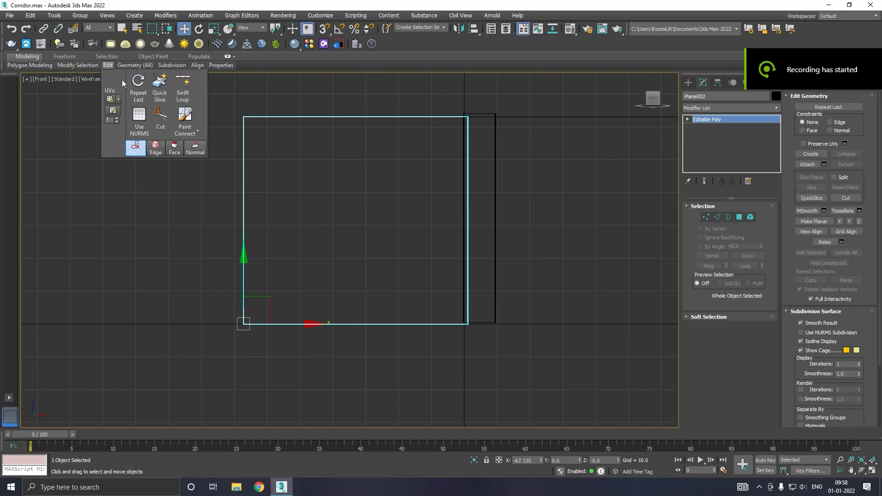
left_click(177, 97)
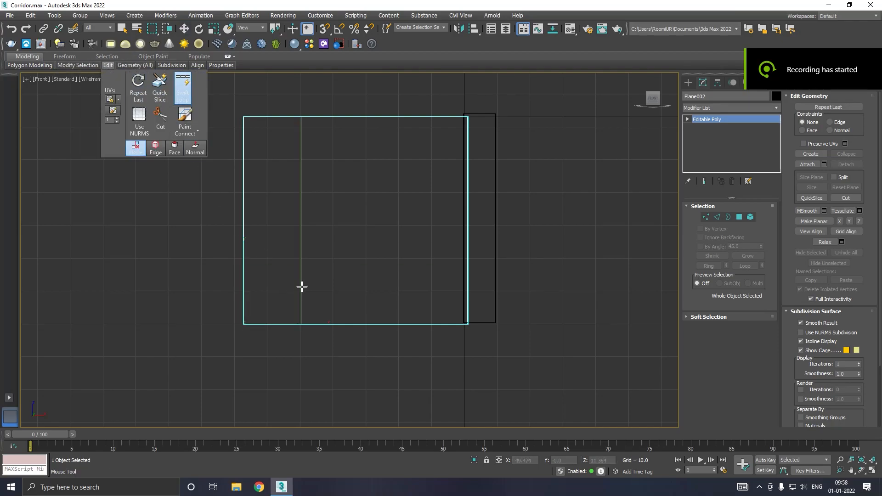
left_click(325, 317)
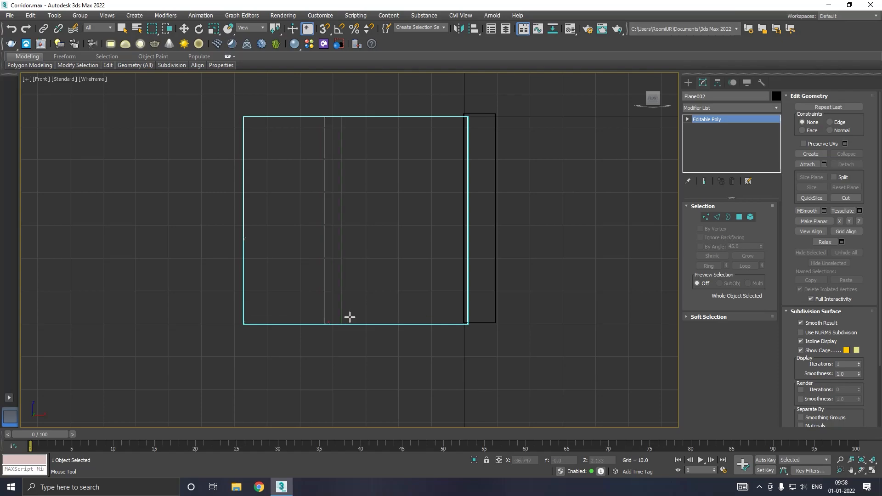
left_click(395, 317)
right_click(395, 319)
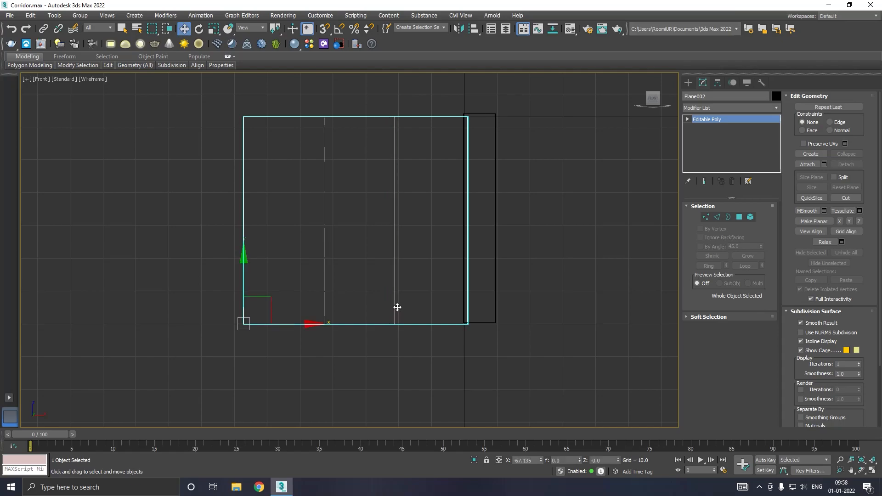
In the perspective view, spread the two vertical edges apart along X, placing the one nearer the pillar at about -16.5
key("p")
scroll(322, 317, "down", 2)
middle_click_drag(339, 309, 282, 274, "alt")
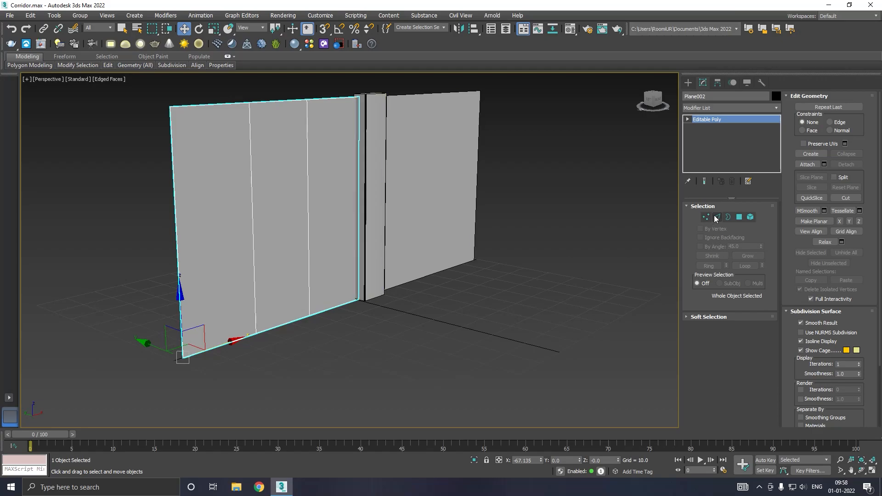
left_click(717, 217)
left_click(254, 233)
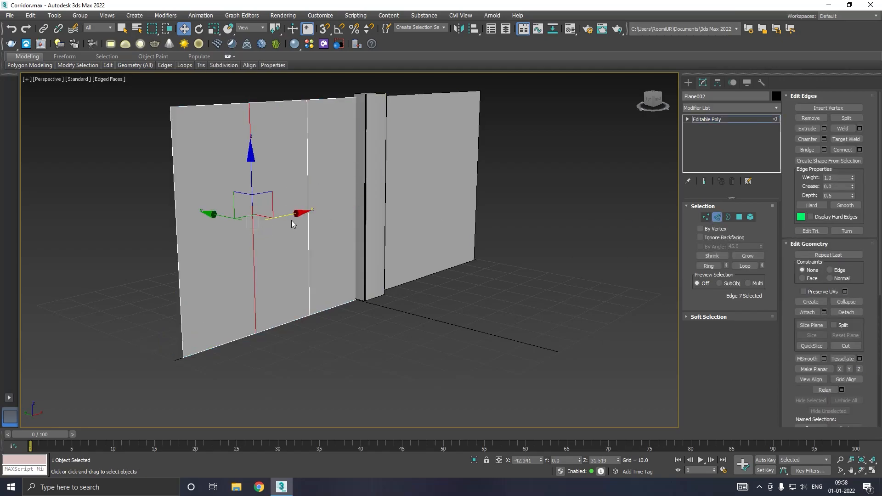
left_click_drag(291, 217, 274, 220)
left_click(309, 238)
middle_click_drag(316, 243, 341, 217, "alt")
left_click_drag(351, 211, 368, 207)
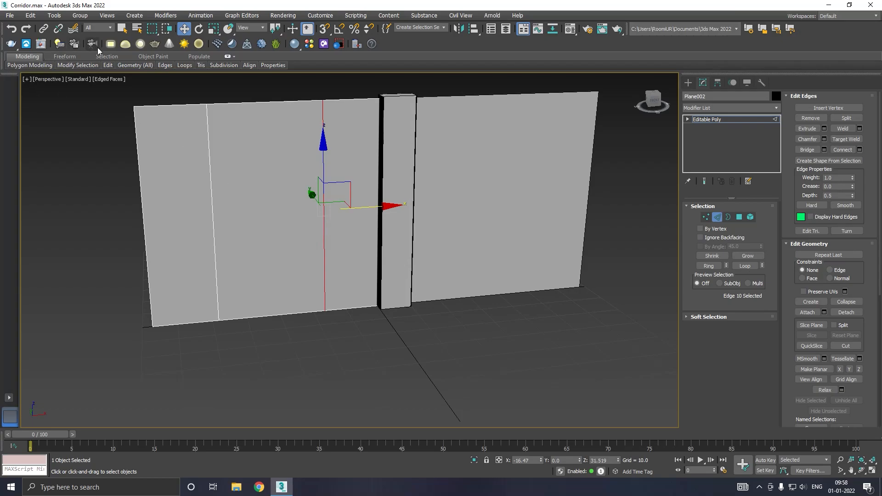
Add a horizontal edge loop slightly above the middle of the copied plane with SwiftLoop
mouse_move(107, 65)
left_click(185, 94)
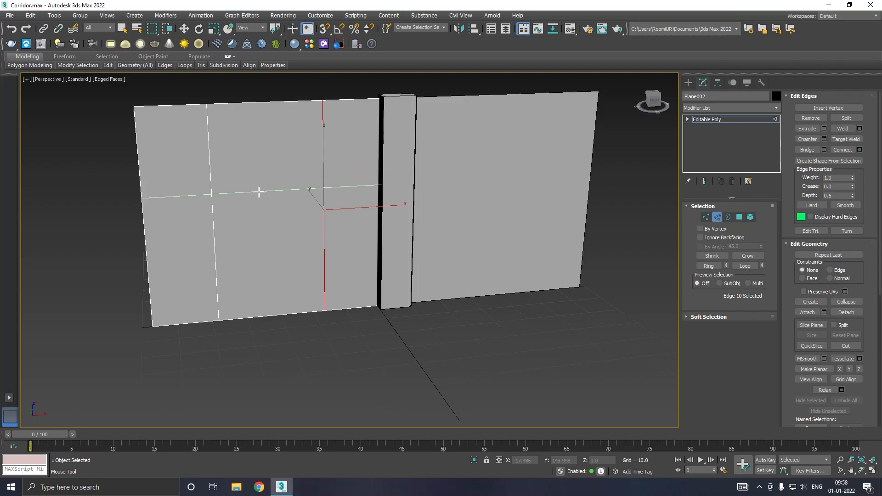
left_click(258, 192)
right_click(227, 207)
Move the two vertical edge loops inward along X, to about -42.1 and -21.6
left_click(212, 205)
left_click_drag(261, 204, 281, 203)
left_click(327, 217)
double_click(326, 216)
left_click_drag(363, 198, 346, 199)
middle_click_drag(304, 211, 349, 207, "alt")
middle_click_drag(380, 272, 390, 268, "alt")
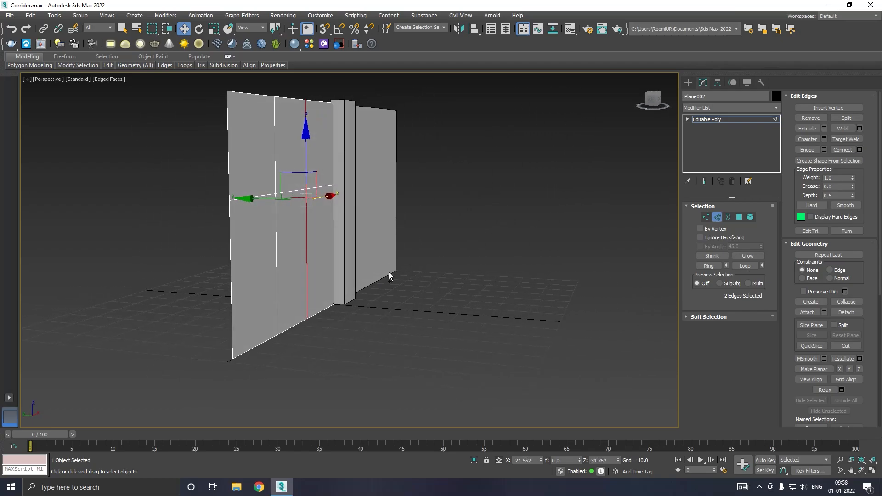
Move the vertical edge loop farther from the pillar along X to about -45.4
scroll(387, 320, "up", 3)
middle_click_drag(390, 318, 396, 315, "alt")
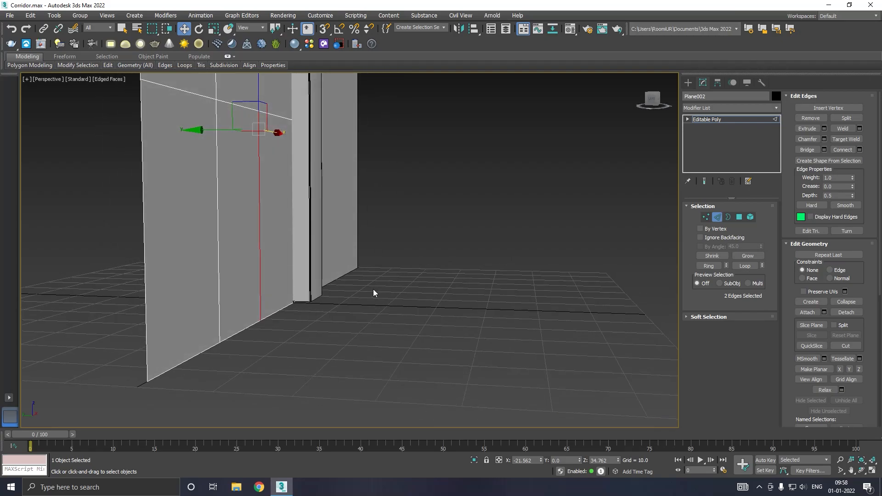
scroll(374, 290, "up", 2)
scroll(373, 288, "down", 3)
middle_click_drag(374, 288, 339, 290, "alt")
left_click(188, 246)
double_click(188, 246)
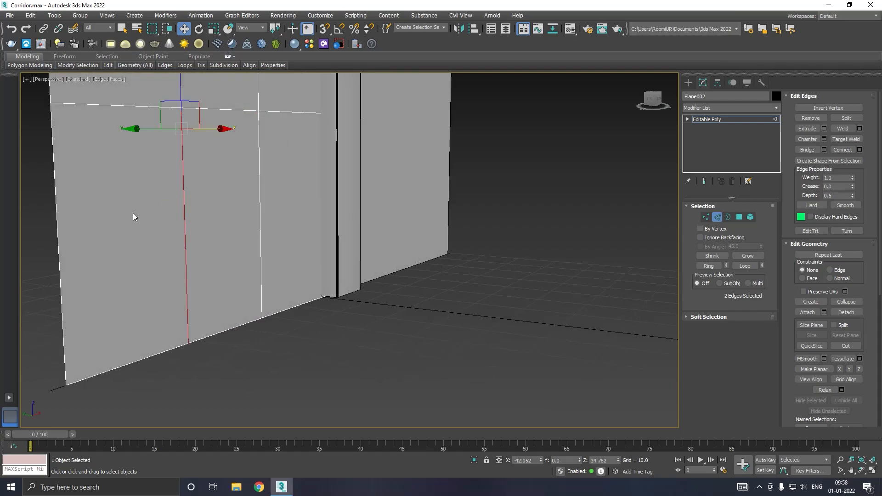
left_click_drag(216, 131, 198, 131)
Select the whole horizontal edge loop and raise it to about Z 41.7
scroll(252, 143, "up", 2)
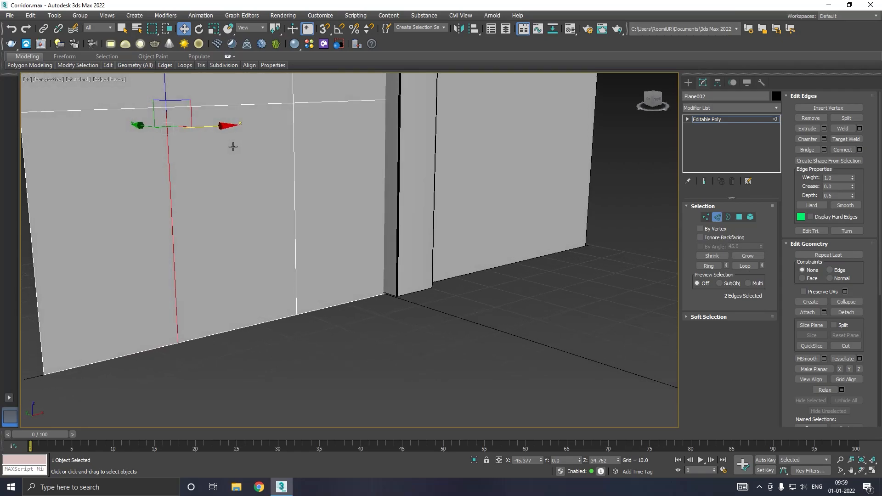
middle_click_drag(239, 150, 265, 164)
left_click(255, 142, "ctrl")
scroll(254, 115, "down", 2)
left_click_drag(255, 111, 255, 98)
mouse_move(263, 129)
middle_mouse_down("alt")
mouse_move(288, 119)
mouse_move(233, 129)
mouse_move(249, 134)
middle_mouse_up("alt")
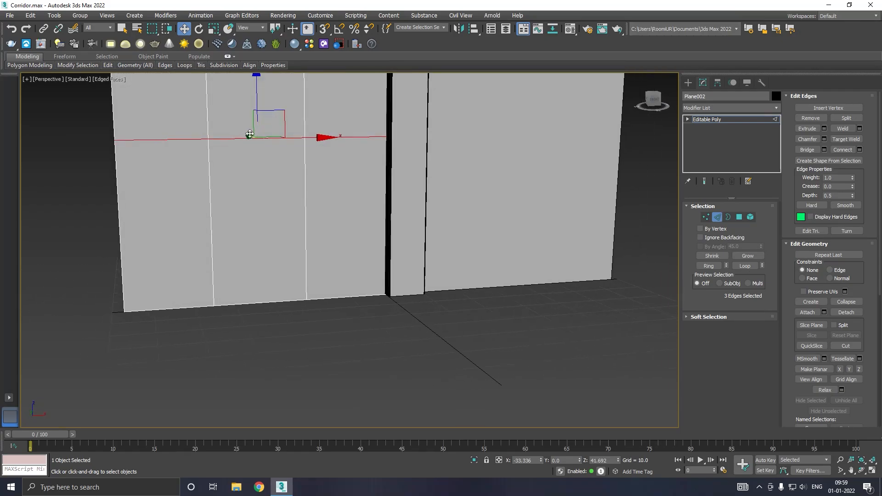
Move the vertical edge loop nearer the pillar along X to about -19.8
left_click(306, 217)
left_click_drag(341, 159, 347, 159)
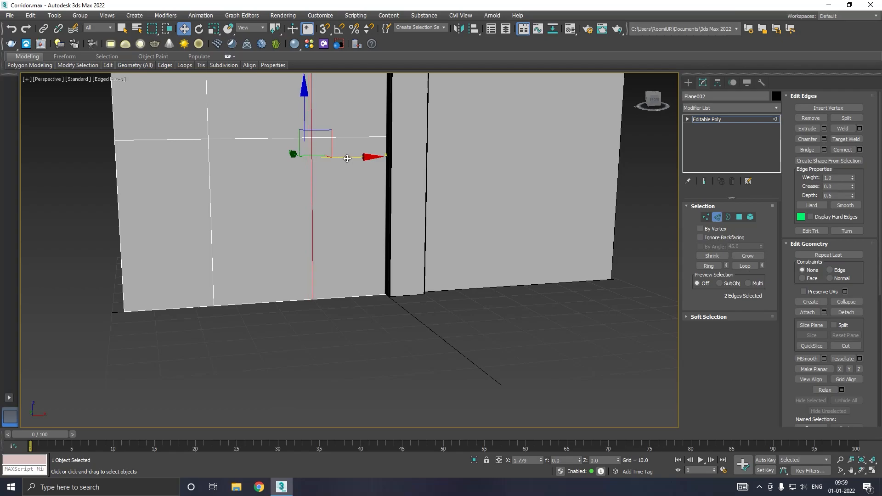
middle_click_drag(268, 172, 324, 199, "alt")
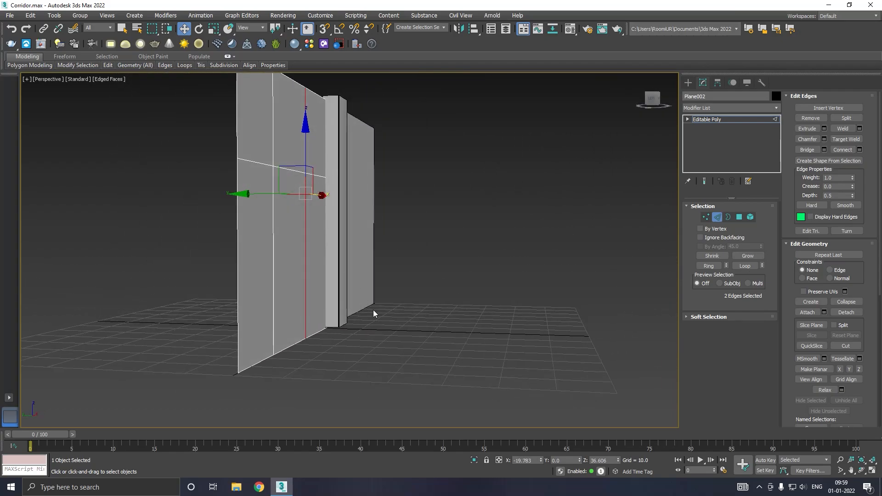
scroll(373, 310, "up", 3)
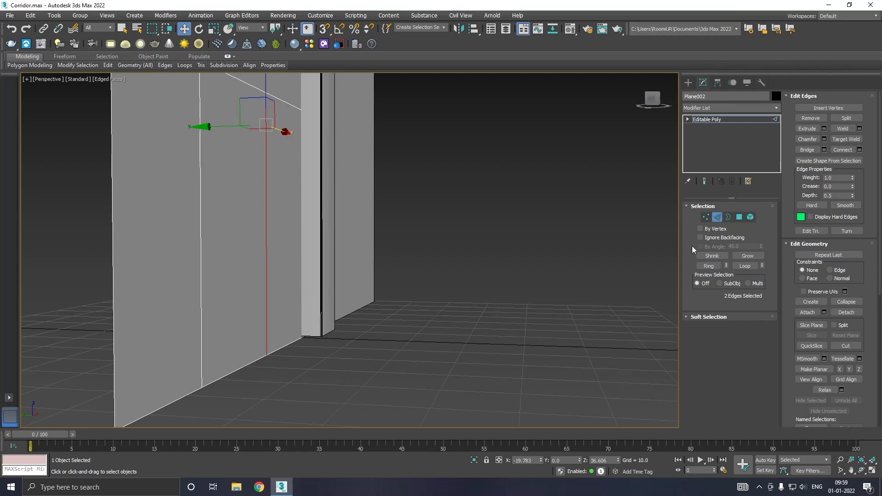
Delete the lower middle polygon of the copied plane to open a doorway, and return to edge level
left_click(739, 217)
left_click(247, 275)
key("Delete")
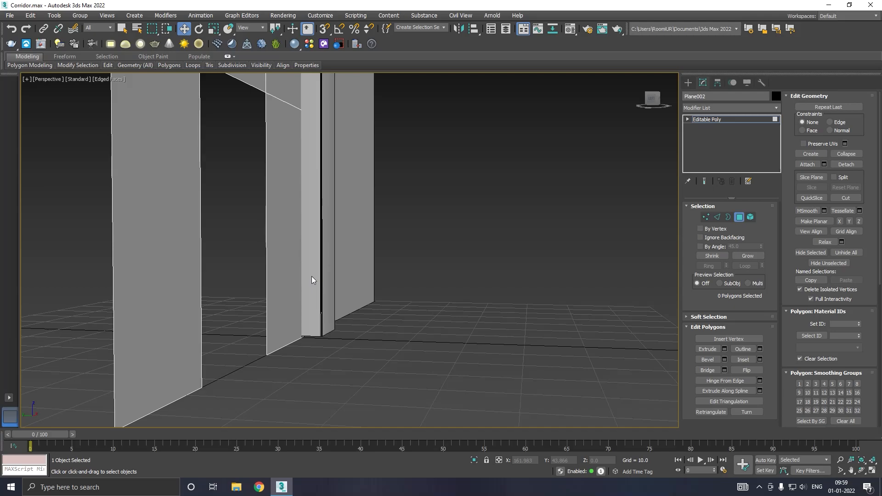
left_click(718, 217)
scroll(276, 298, "up", 6)
scroll(239, 305, "down", 6)
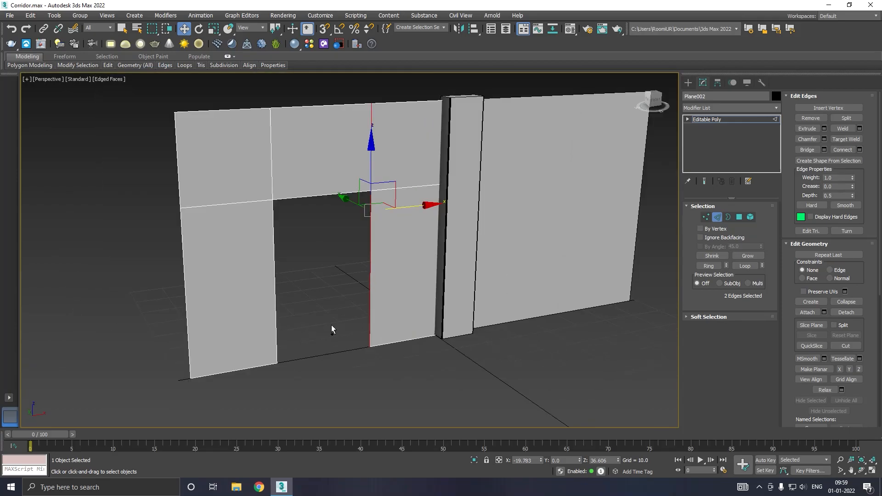
Widen the doorway by moving the vertex column farther from the pillar outward along X, and lower the horizontal vertex row to about Z 40.6
middle_click_drag(332, 325, 382, 284, "alt")
key("f")
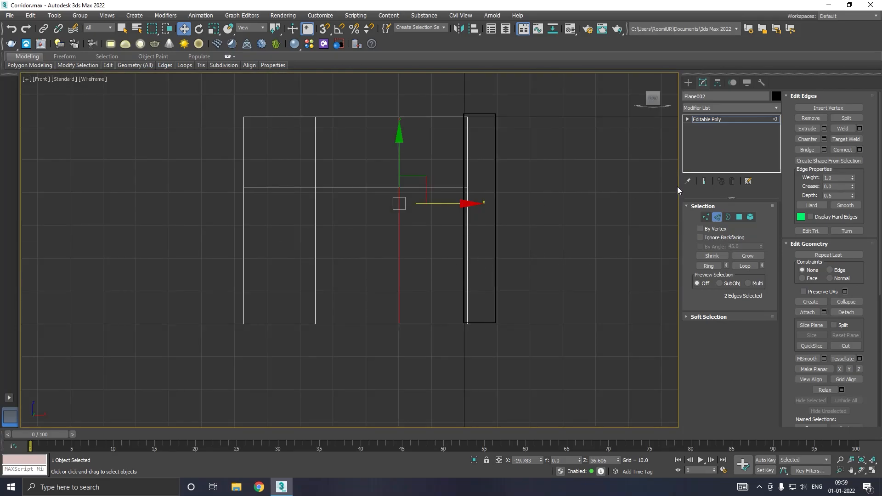
left_click(706, 217)
left_click_drag(371, 357, 370, 357)
left_click_drag(358, 207, 351, 207)
left_click_drag(513, 189, 523, 196)
left_click_drag(352, 150, 352, 155)
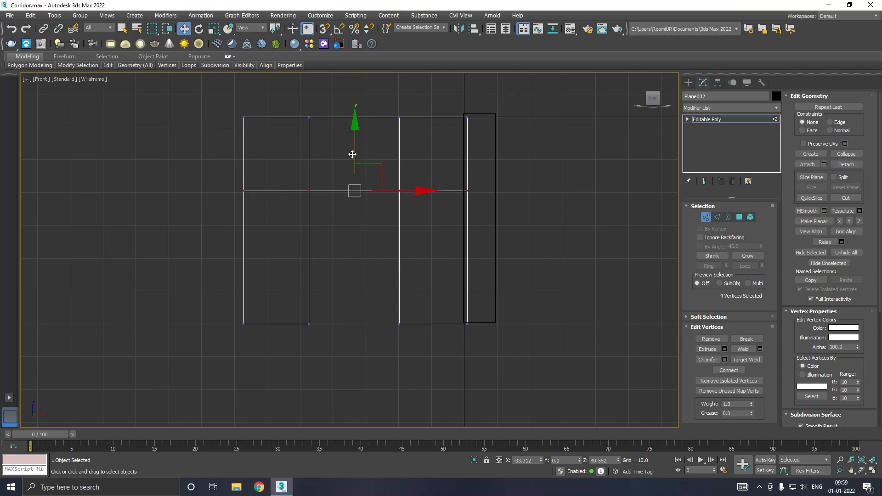
key("p")
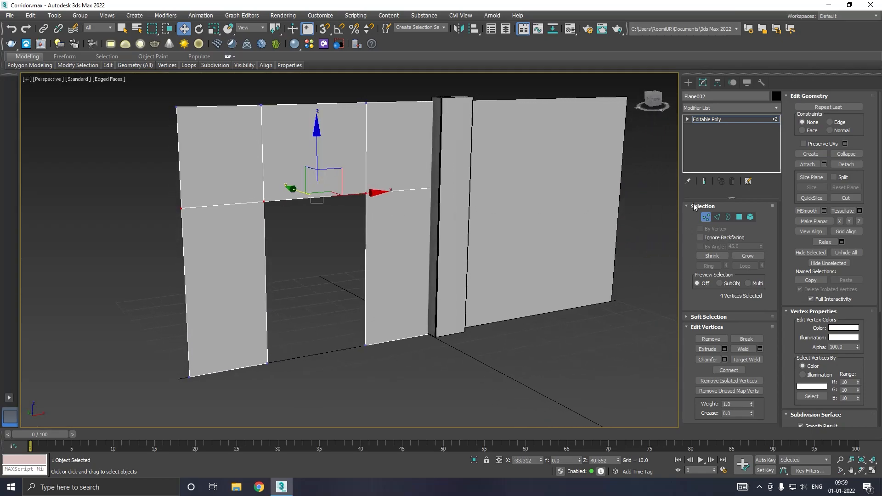
Select the doorway's two side edges and top edge, and extrude them as copies along Y to about 1.9 to give the opening depth
left_click(716, 217)
left_click(364, 281)
left_click(310, 198, "ctrl")
left_click(266, 241, "ctrl")
left_click_drag(295, 244, 289, 239, "shift")
middle_click_drag(360, 253, 382, 248, "alt")
scroll(314, 250, "up", 4)
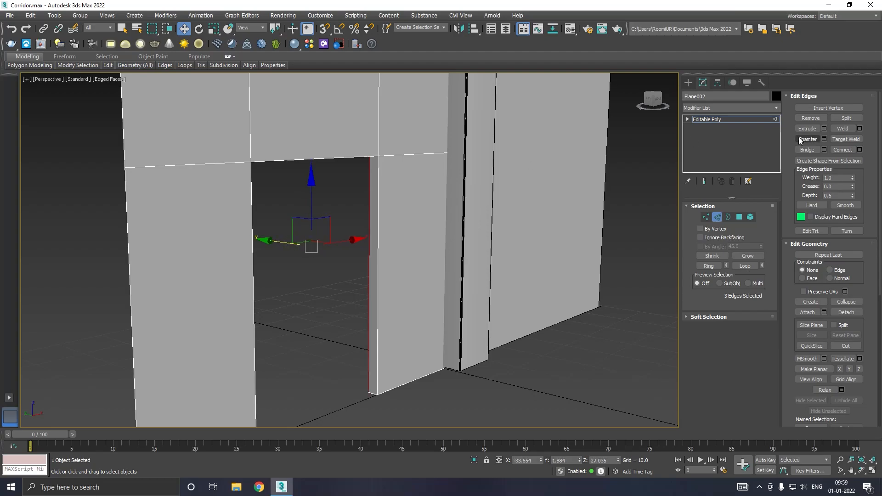
left_click(741, 119)
Draw a box about 40.2 long and 27 wide in the front view, filling the doorway opening
key("f")
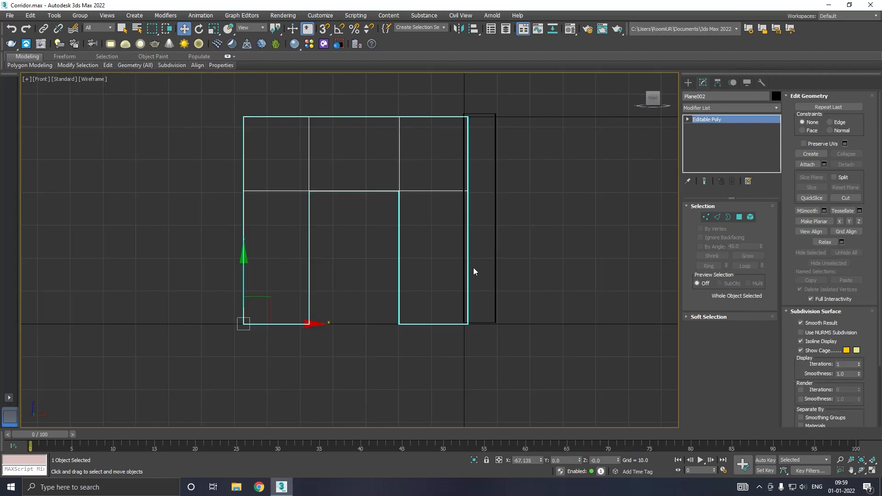
left_click(380, 295)
left_click(684, 83)
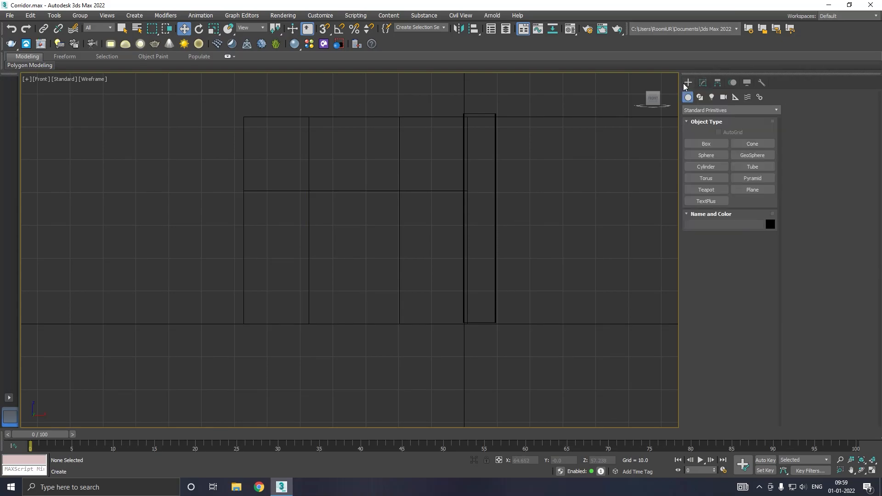
left_click(705, 144)
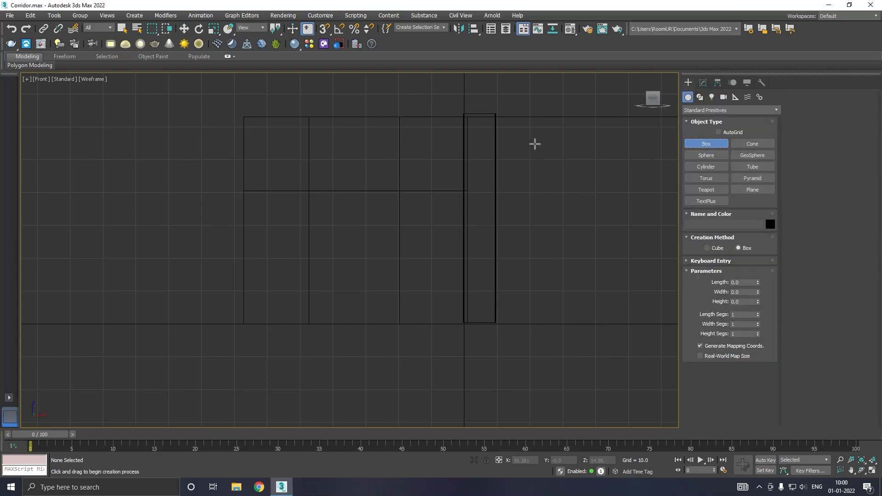
scroll(325, 231, "up", 2)
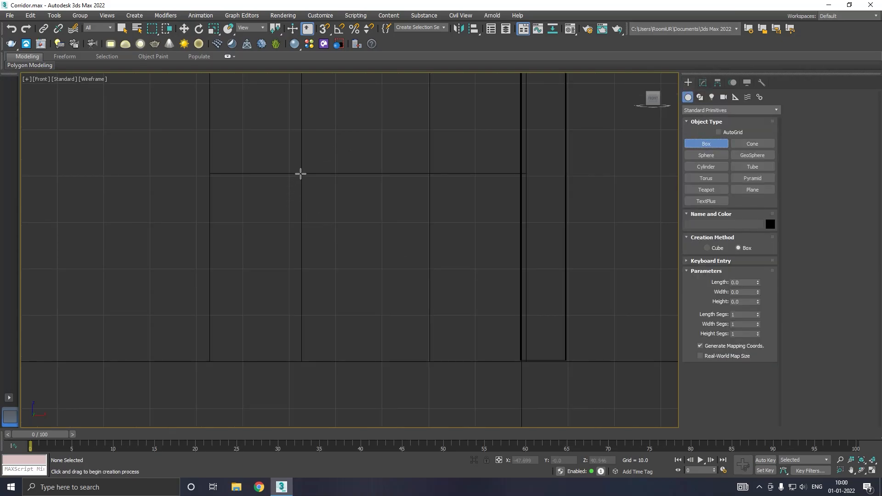
left_click_drag(302, 174, 429, 362)
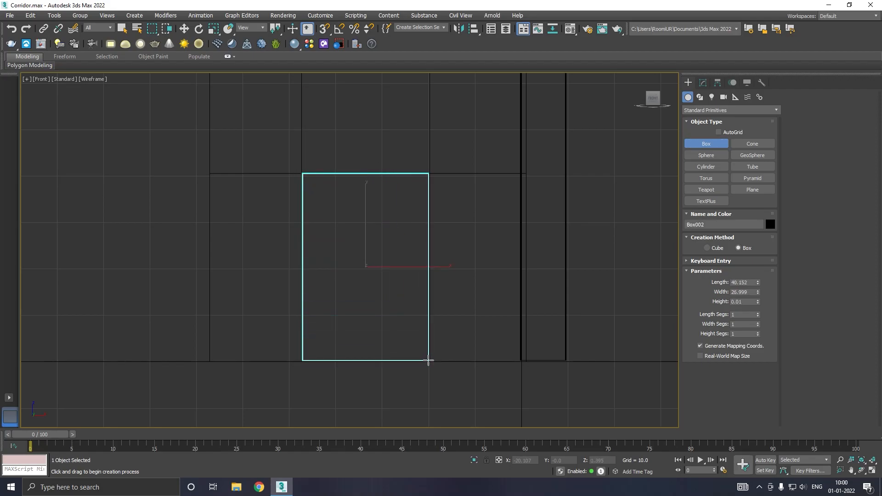
key("w")
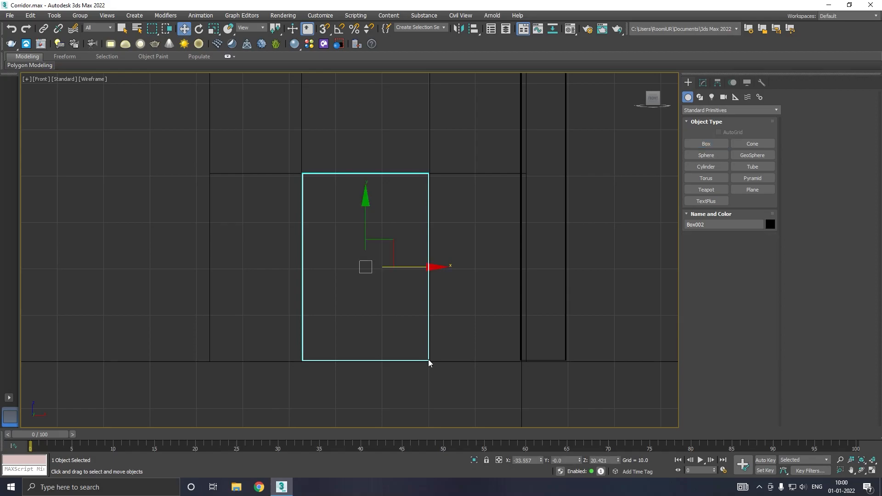
Copy the first material into the second slot, rename the copy D, and assign it to the door box
key("p")
middle_click_drag(357, 291, 361, 297, "alt")
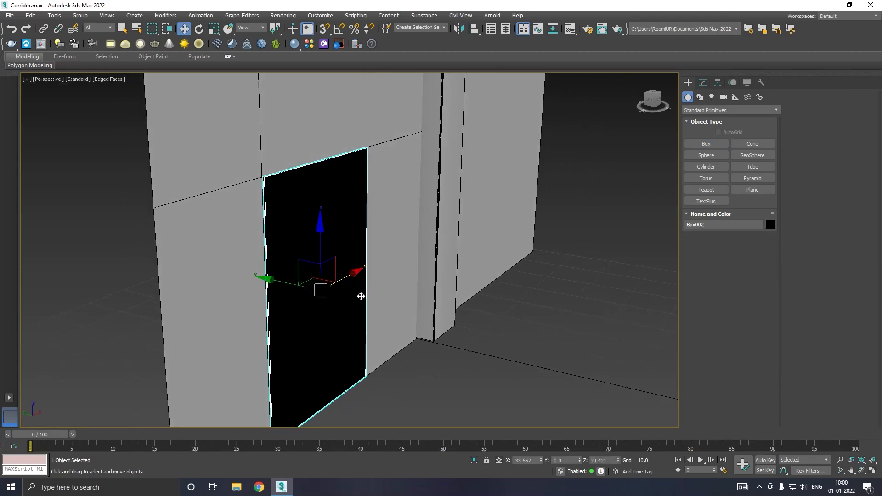
key("m")
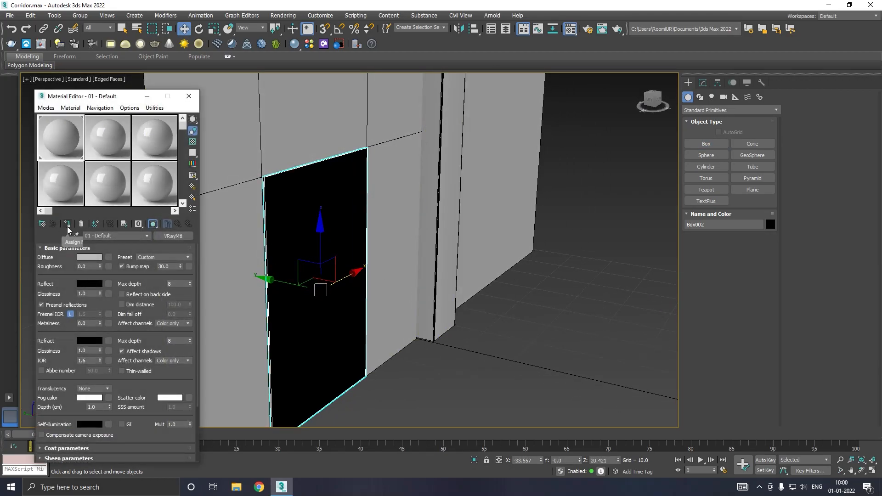
left_click_drag(66, 139, 97, 143)
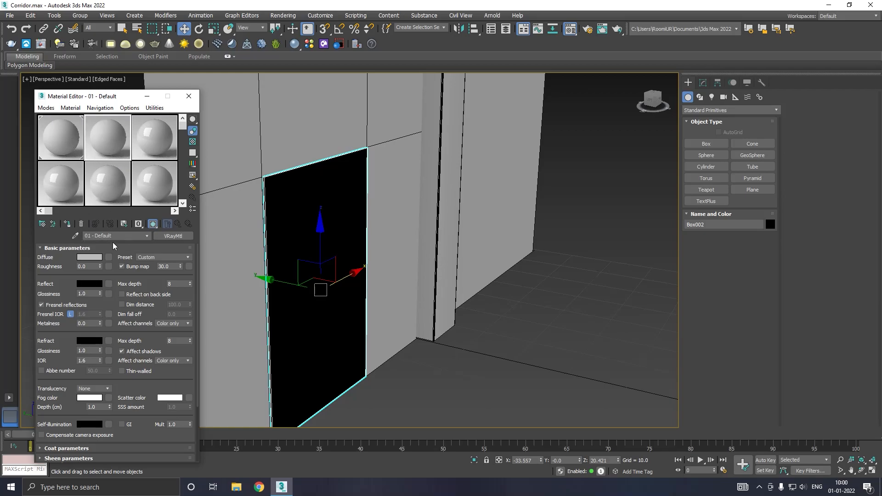
type("D")
left_click(68, 224)
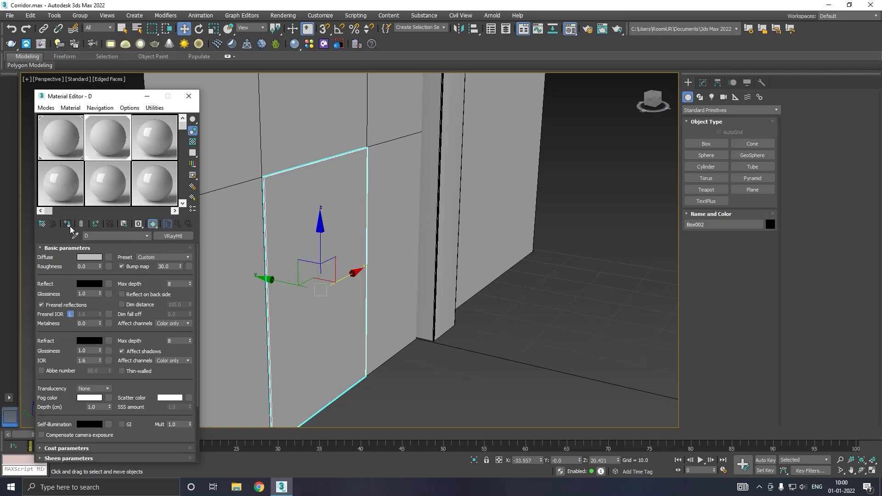
left_click(186, 97)
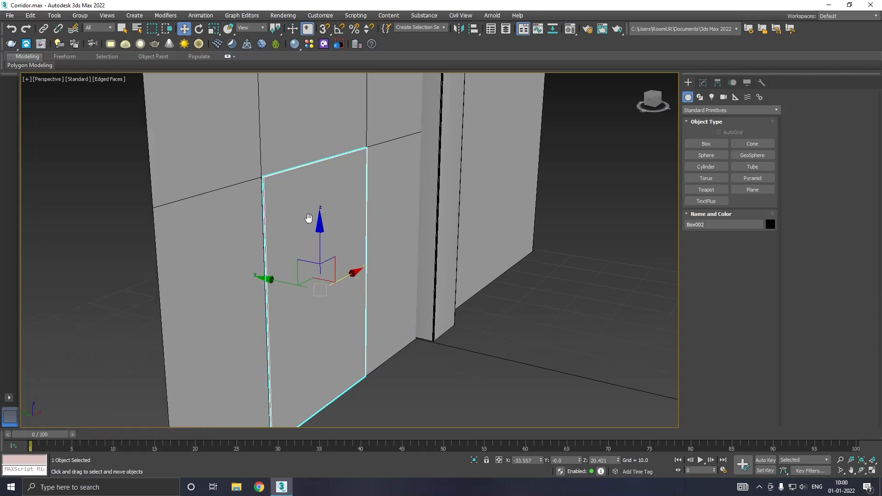
Move the door box in front of the opening to about Y -1.84 and increase its height parameter to about 1
middle_click_drag(308, 219, 312, 189)
left_click_drag(279, 251, 273, 249)
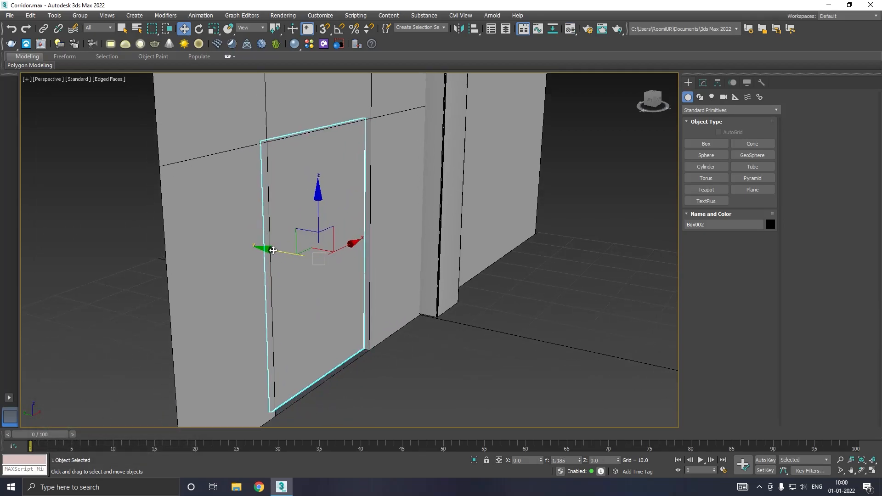
mouse_move(341, 251)
middle_mouse_down("alt")
mouse_move(310, 248)
mouse_move(326, 249)
middle_mouse_up("alt")
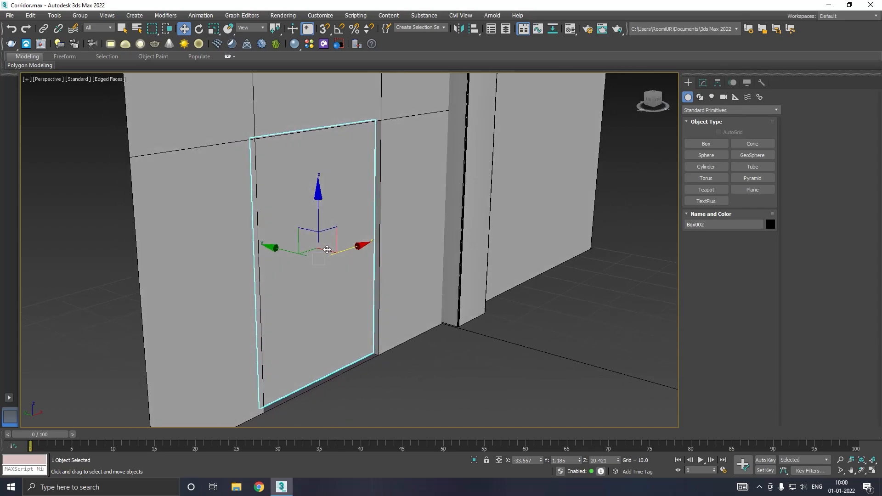
left_click(703, 83)
left_click_drag(275, 249, 297, 252)
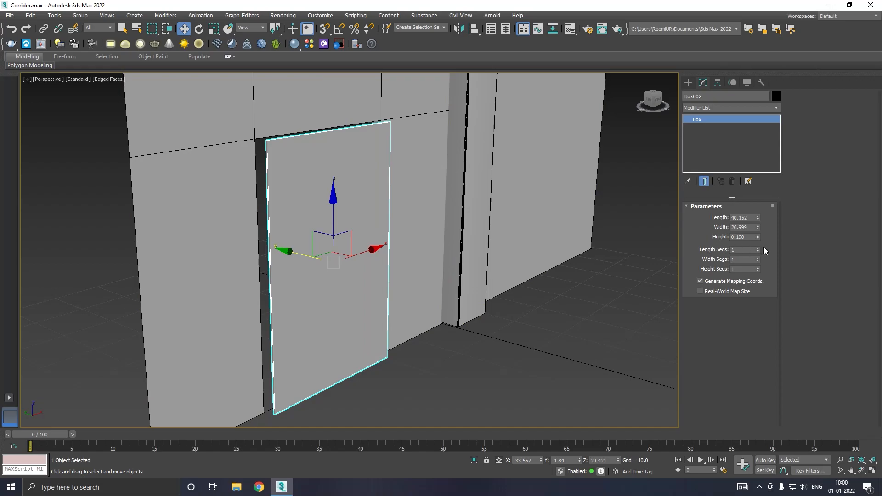
left_click_drag(757, 237, 750, 203)
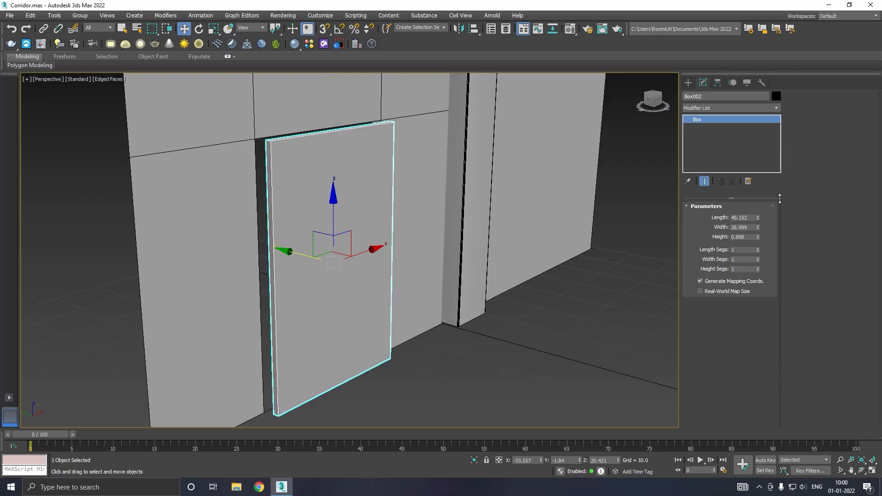
Convert the door box to an Editable Poly and select its large front polygon
right_click(718, 136)
left_click(741, 208)
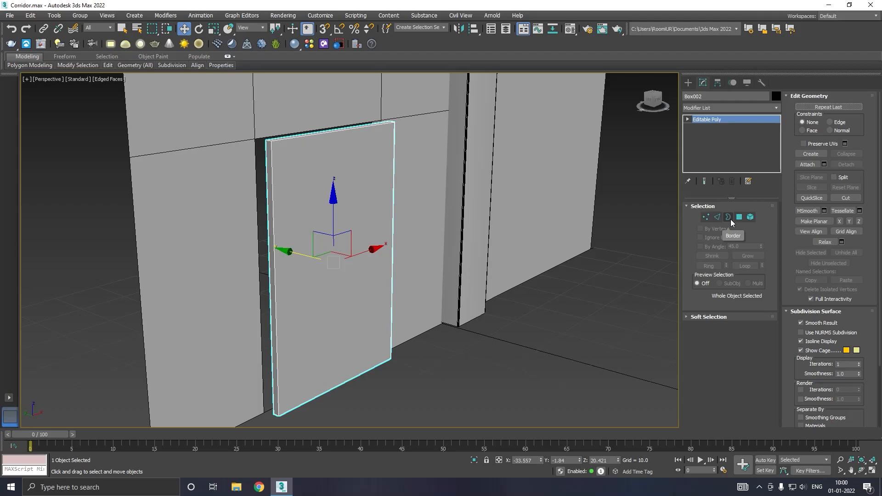
left_click(739, 217)
left_click(352, 270)
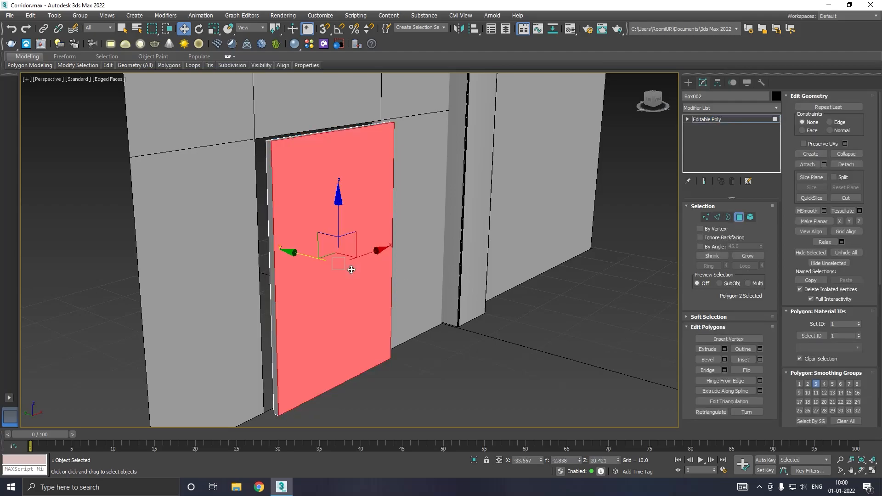
middle_click_drag(364, 272, 343, 275, "alt")
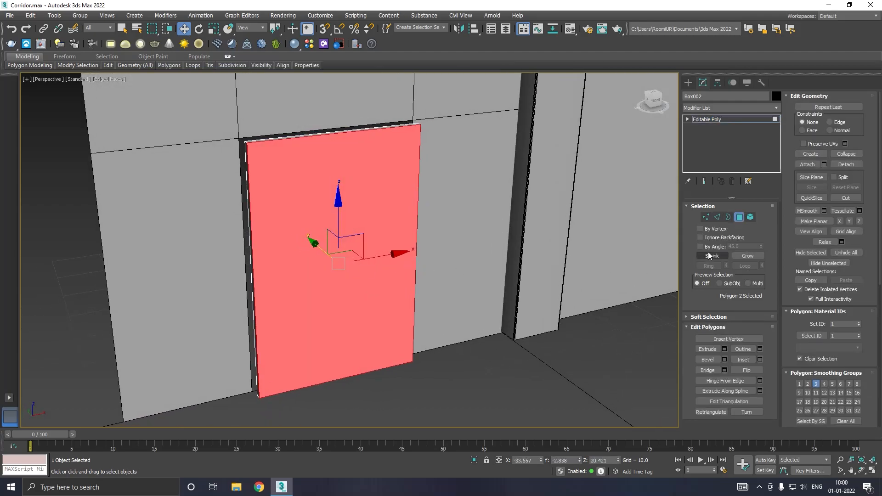
Select the ring of the door's top and bottom edges and connect it with 2 segments at a pinch of 45
left_click(720, 219)
left_click(343, 137)
left_click(709, 266)
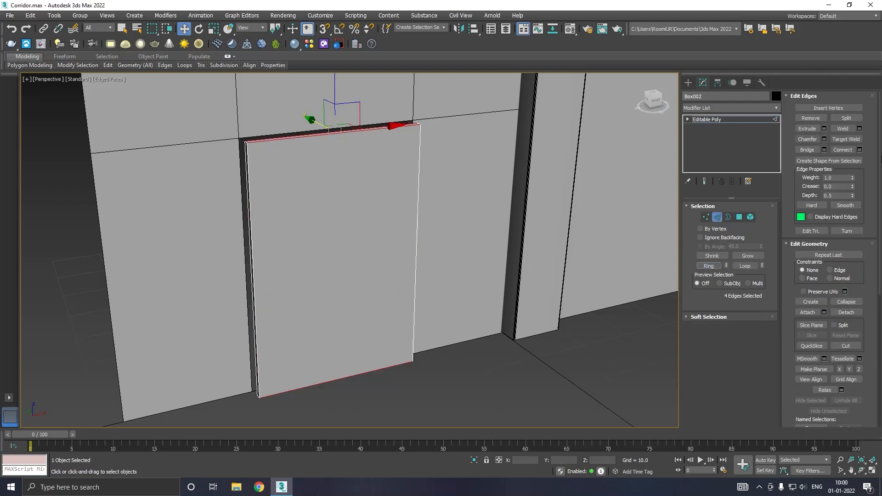
left_click(859, 150)
left_click(358, 256)
left_click_drag(357, 268, 353, 183)
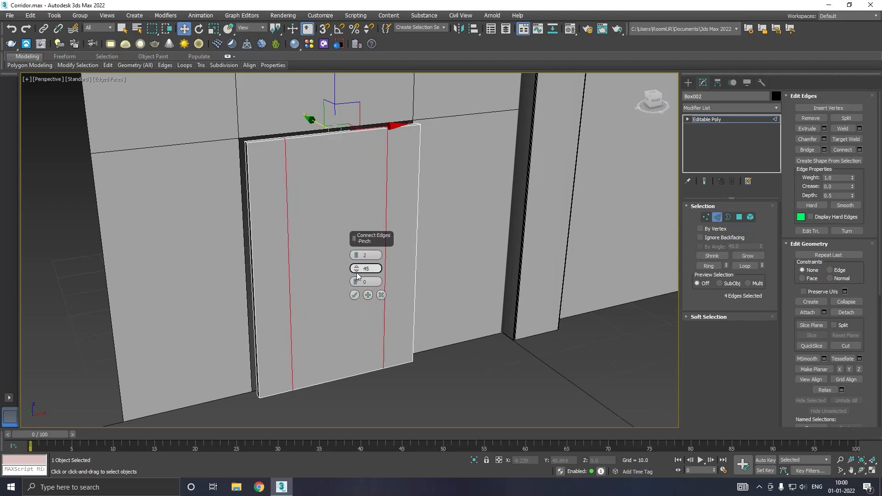
left_click(354, 295)
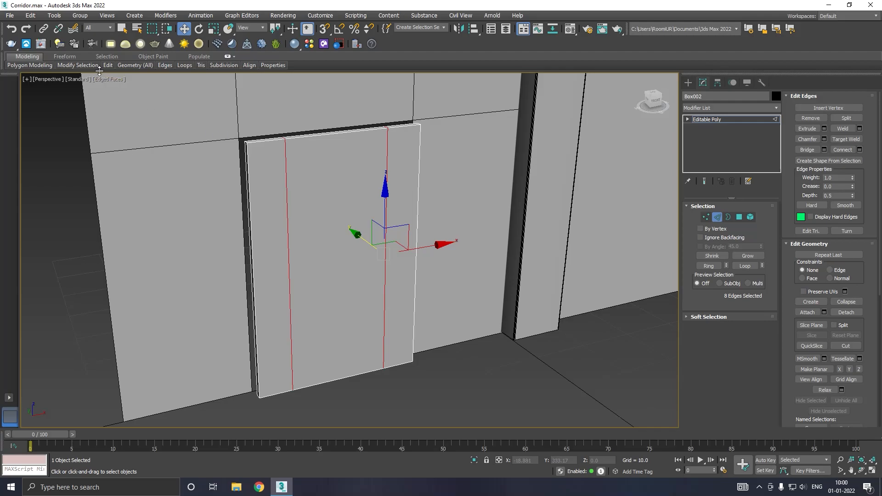
mouse_move(108, 66)
left_click(179, 97)
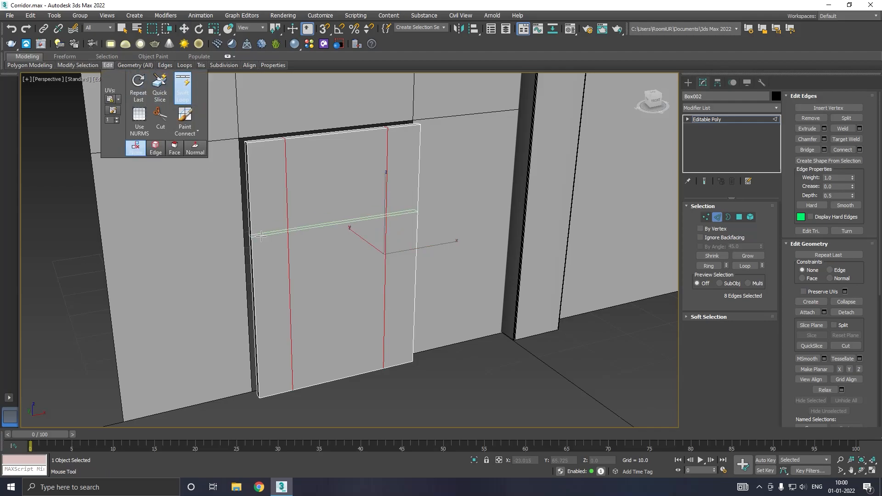
right_click(266, 173)
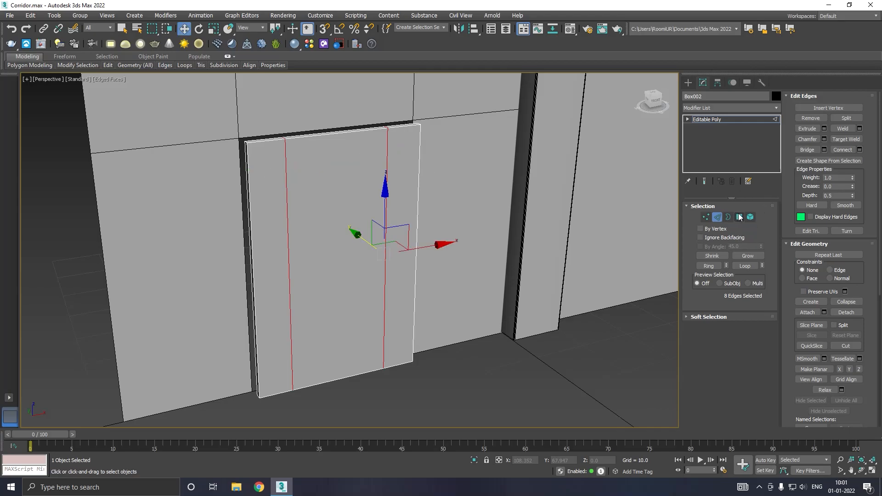
Add two horizontal Swift Loops around the door, near its bottom at about Z 3.4 and near its top at about Z 37.6
mouse_move(108, 67)
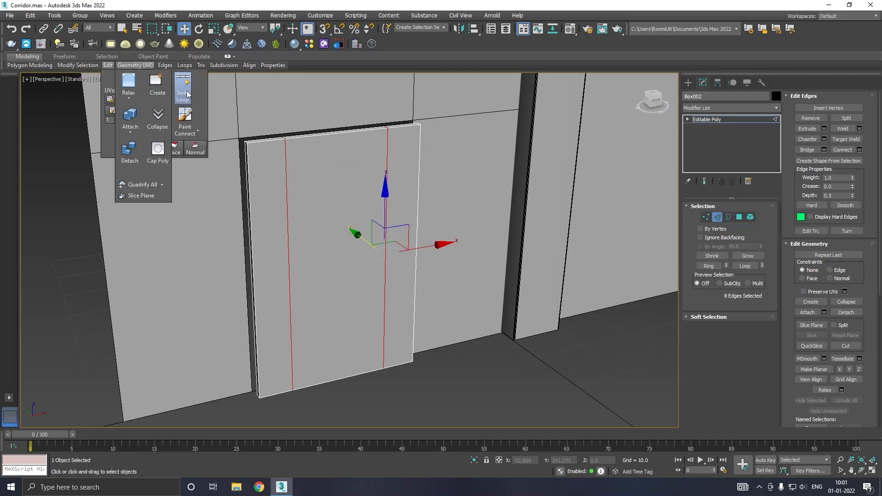
left_click(181, 88)
left_click(272, 380)
right_click(273, 382)
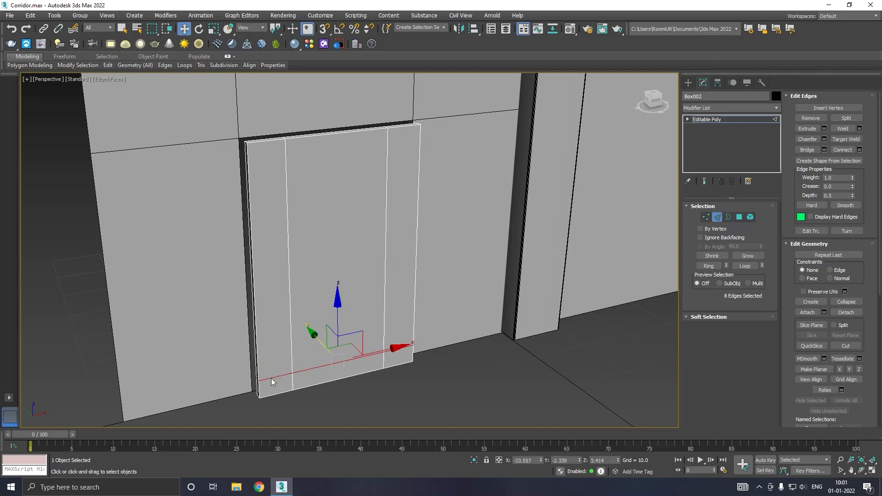
mouse_move(108, 66)
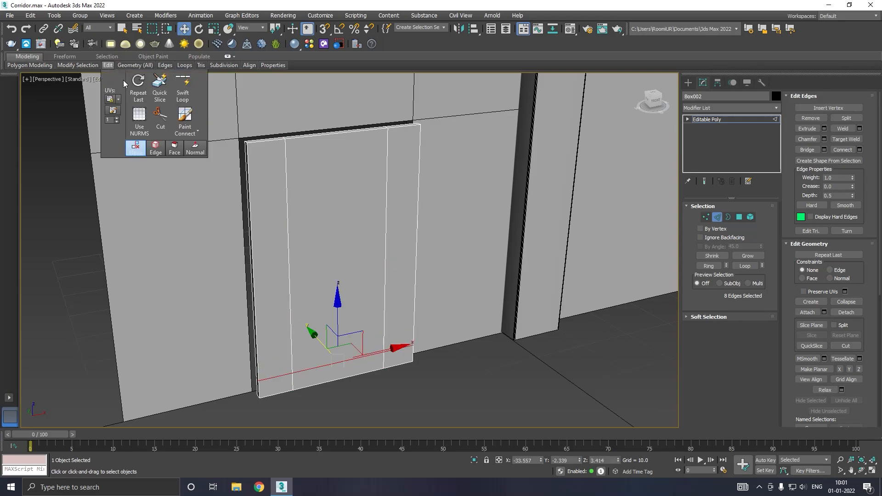
left_click(181, 89)
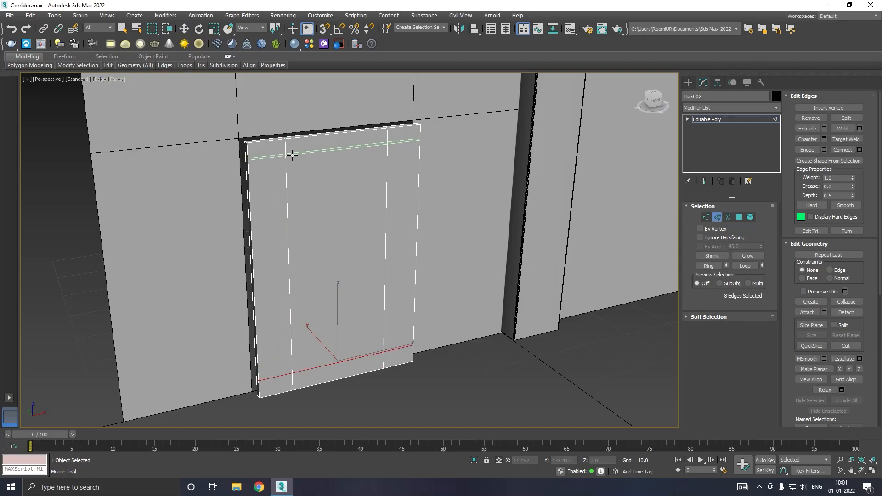
left_click(291, 159)
right_click(292, 161)
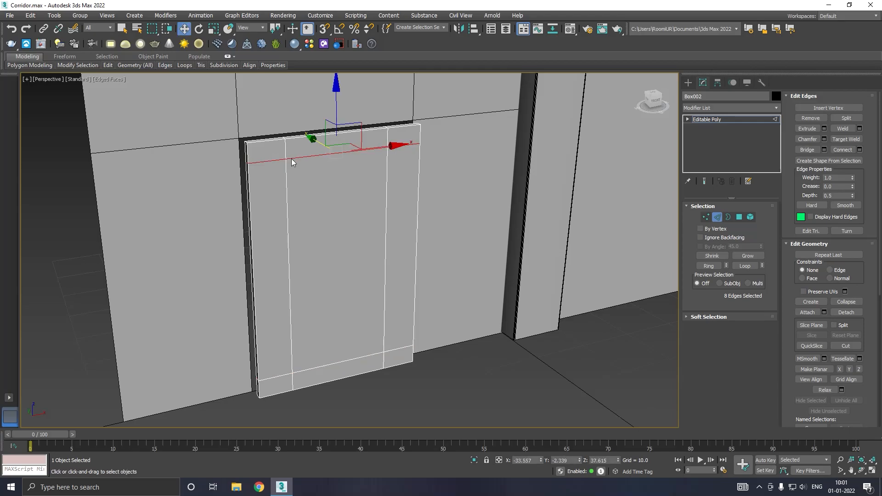
Select the door's central front polygon and inset it to form an inner panel
left_click(739, 217)
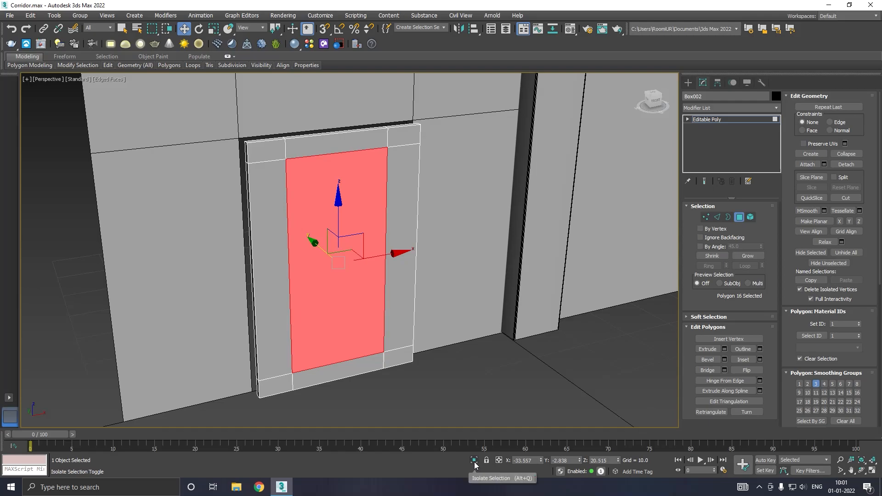
left_click(760, 360)
mouse_move(357, 269)
left_mouse_down()
mouse_move(356, 260)
mouse_move(357, 270)
left_mouse_up()
left_click(354, 281)
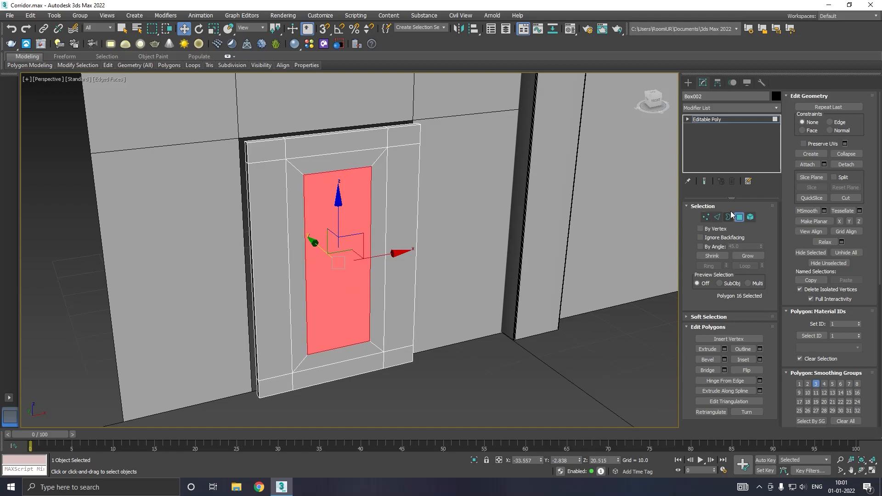
Raise the bottom edge of the door's inner panel by about 16.9 units to form a window opening in the upper half
left_click(717, 217)
left_click(320, 352)
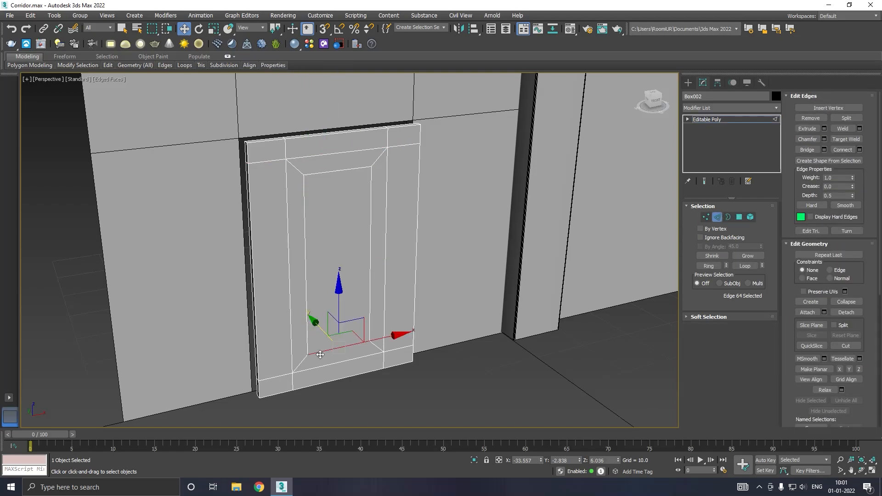
left_click_drag(339, 301, 330, 204)
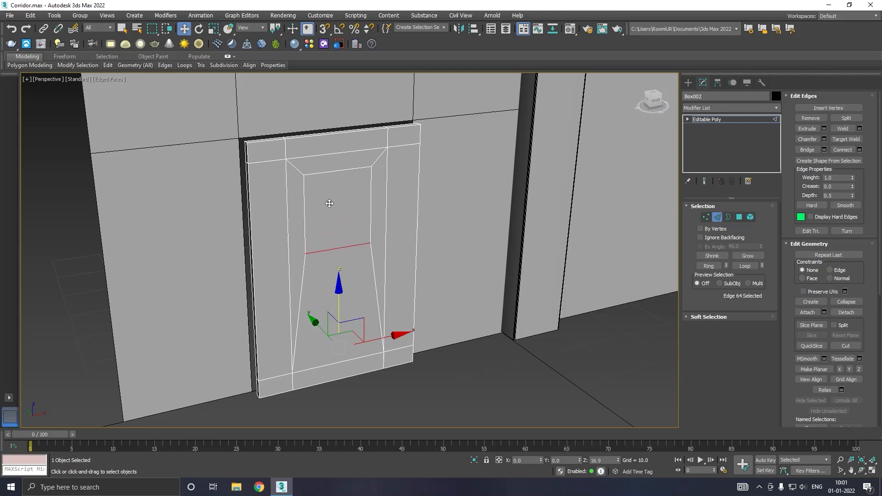
left_click(330, 203)
middle_click_drag(331, 203, 363, 200, "alt")
Extrude the window polygon inward by about 0.43 to recess it into the door
left_click(739, 217)
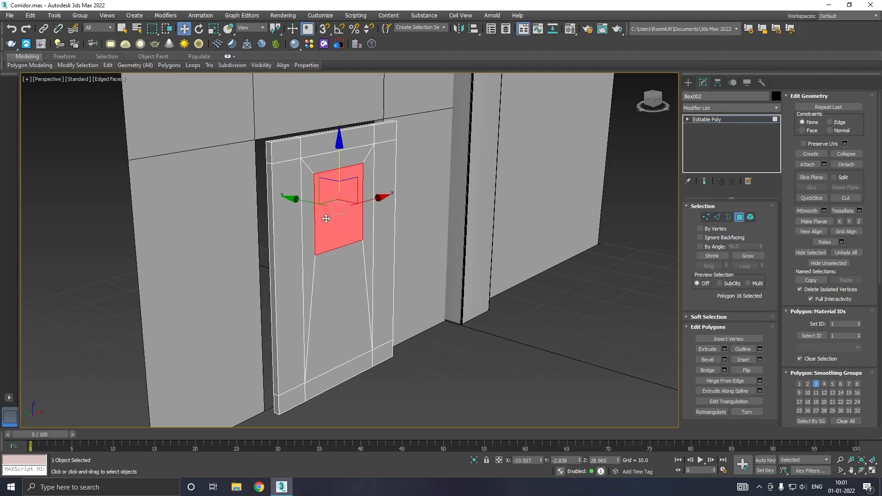
scroll(327, 219, "up", 2)
left_click(724, 349)
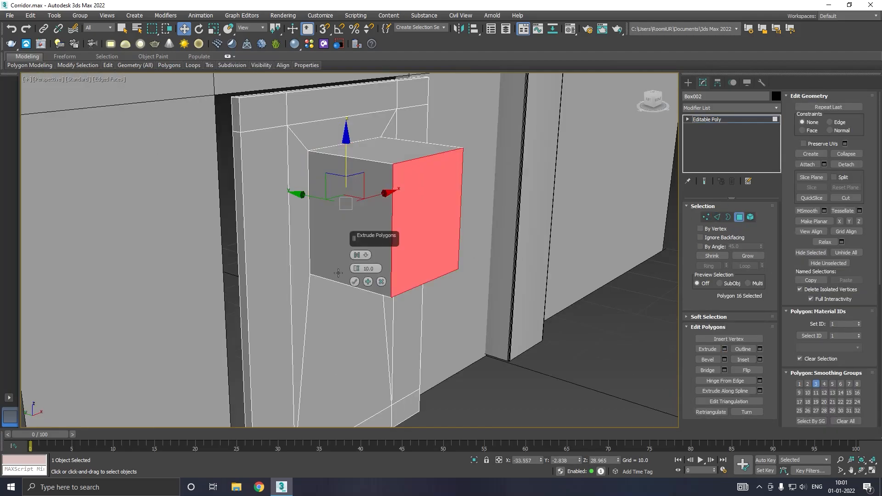
left_click_drag(359, 268, 368, 309)
left_click(355, 282)
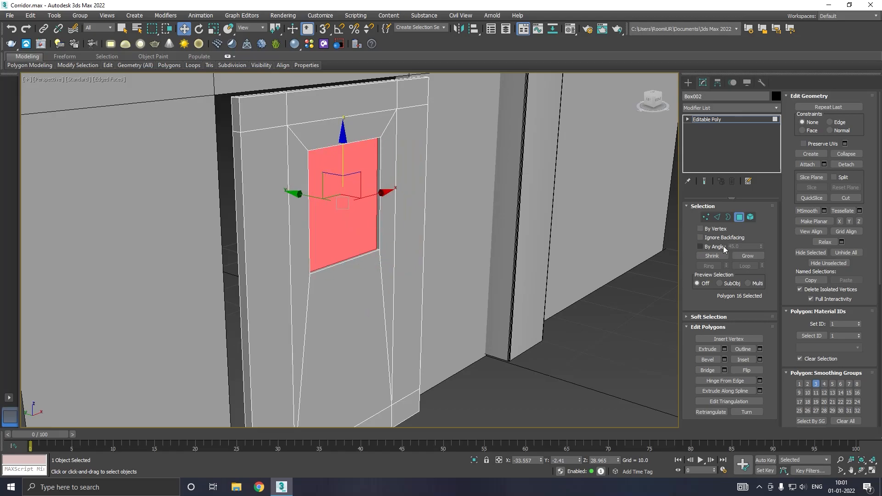
Select the four-edge outline of the window recess and chamfer it by 0.06 with 2 segments
left_click(719, 218)
double_click(351, 260)
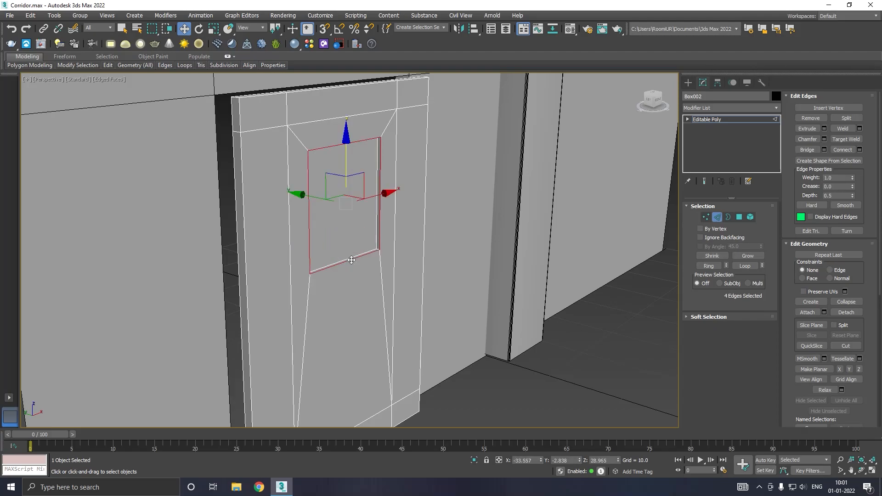
scroll(352, 260, "up", 5)
left_click(824, 139)
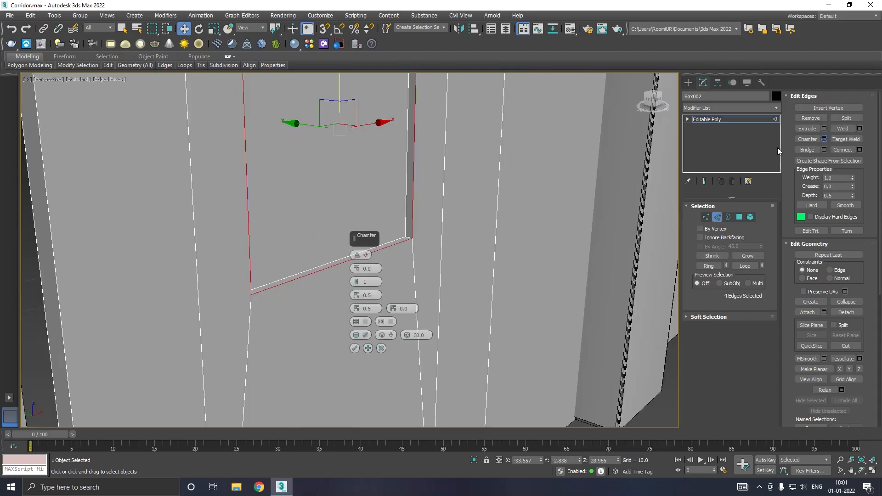
scroll(357, 270, "up", 3)
left_click_drag(357, 269, 356, 279)
scroll(327, 272, "up", 3)
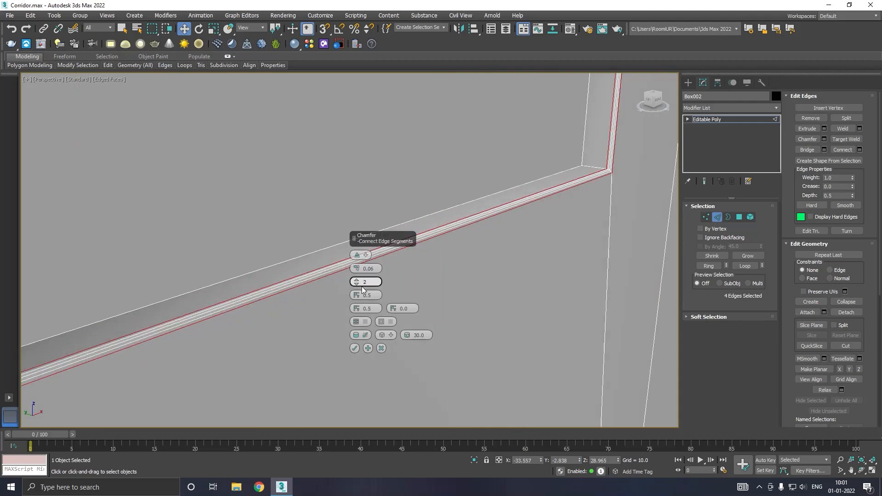
scroll(326, 271, "up", 2)
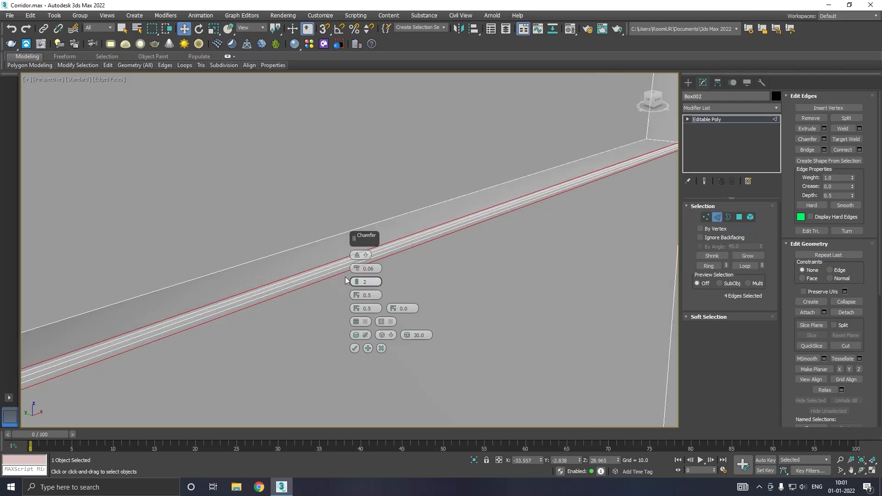
left_click(356, 349)
Select the recessed window polygon and assign it the third sample slot's VRayMtl material, named G
scroll(353, 343, "down", 2)
scroll(354, 344, "down", 3)
middle_click_drag(387, 297, 333, 305, "alt")
left_click(740, 217)
left_click(407, 222)
key("m")
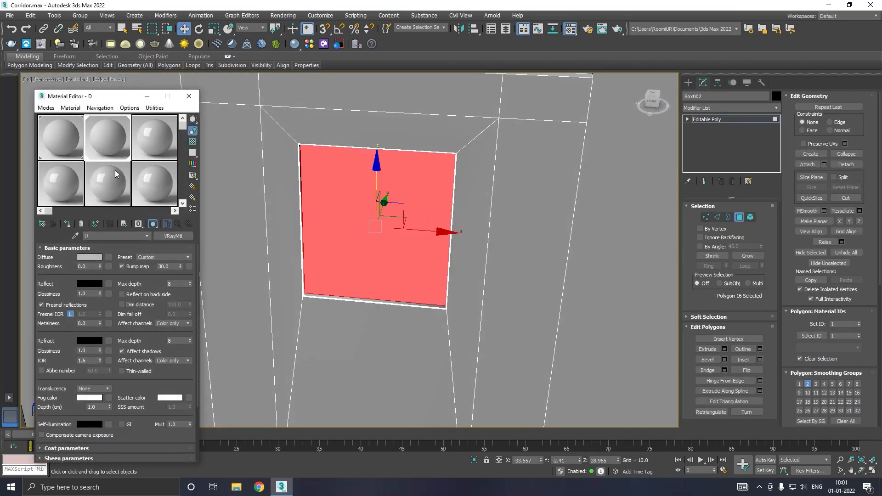
left_click(147, 153)
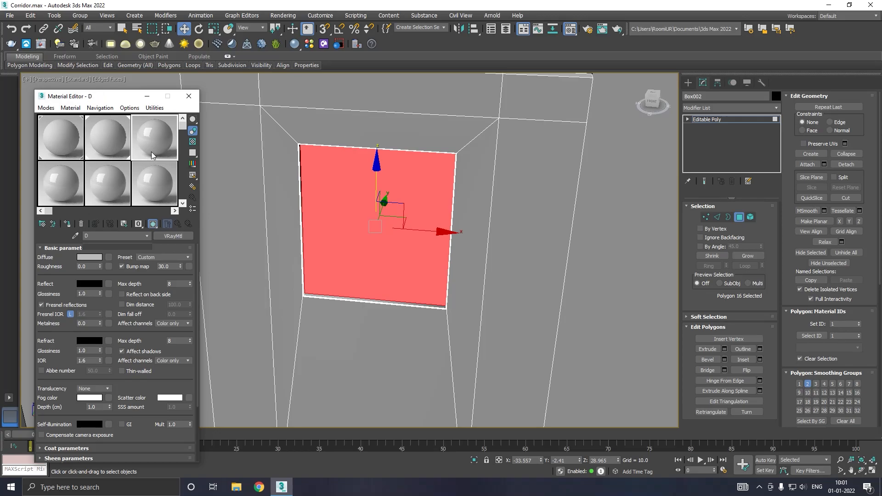
left_click(67, 223)
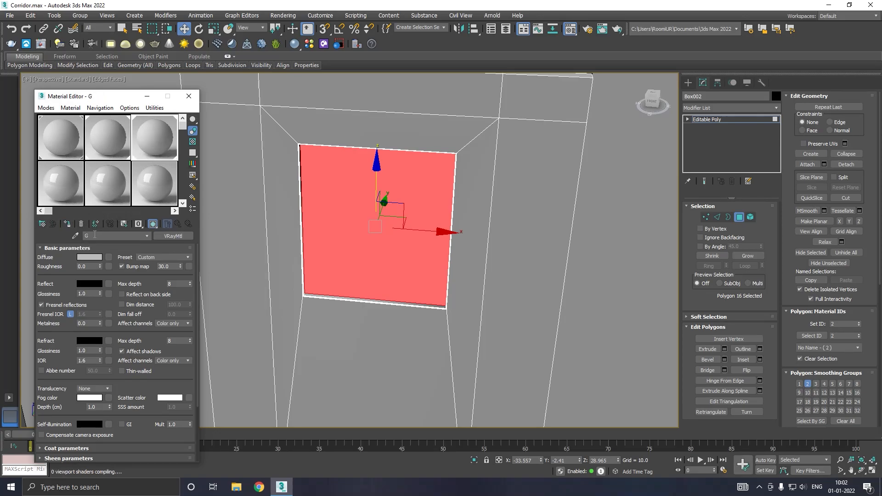
Give material G a dark grey diffuse colour and a light grey reflection colour of value 211
left_click(95, 260)
left_click_drag(268, 86, 270, 67)
left_click(340, 141)
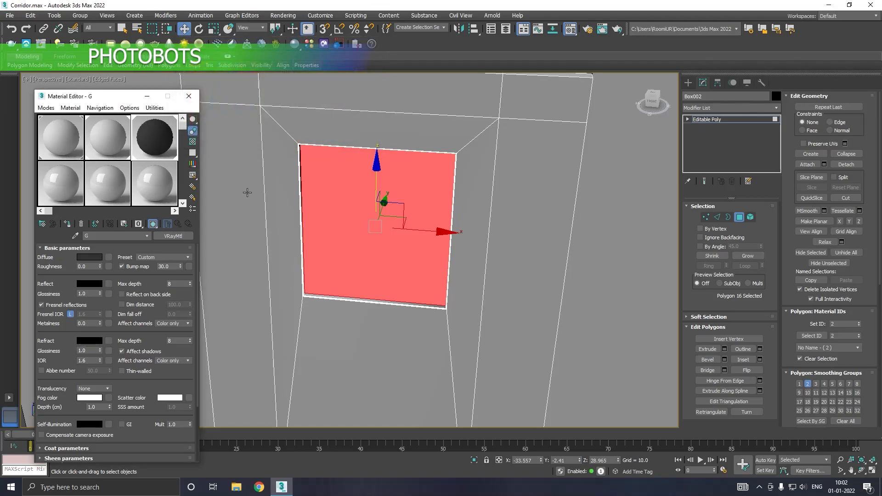
left_click(103, 284)
left_click(273, 119)
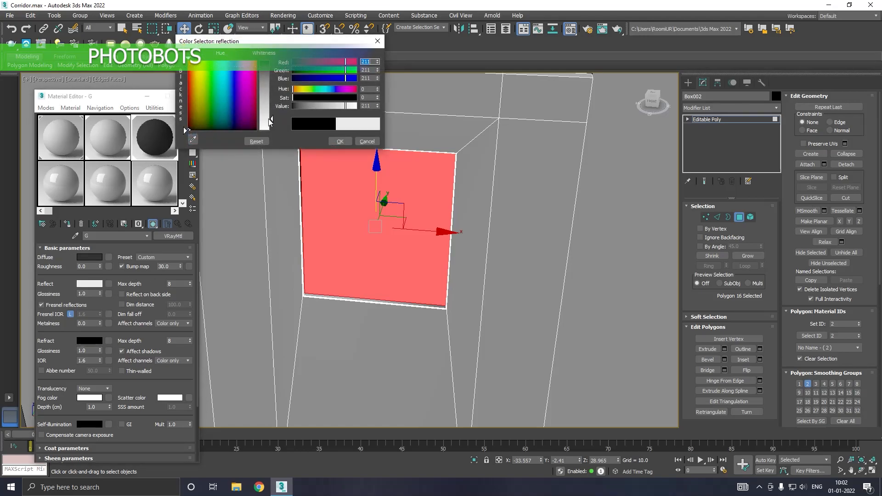
left_click(340, 141)
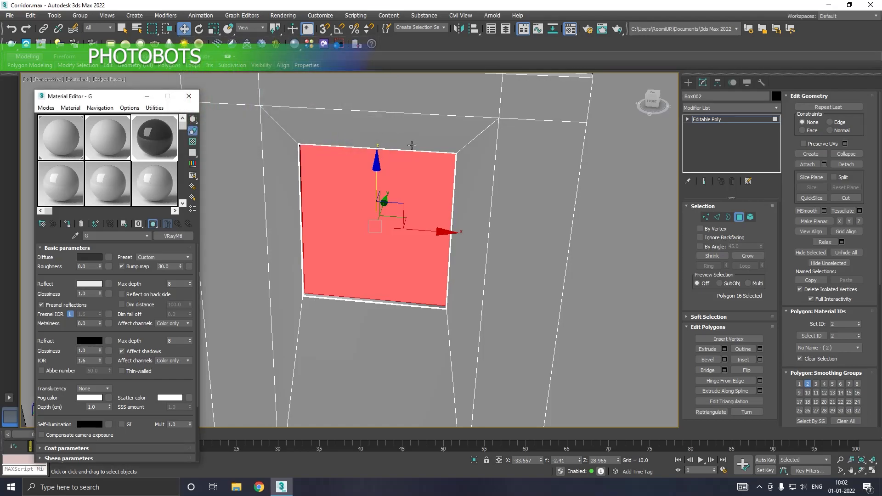
scroll(407, 145, "down", 3)
middle_click_drag(407, 145, 454, 139, "alt")
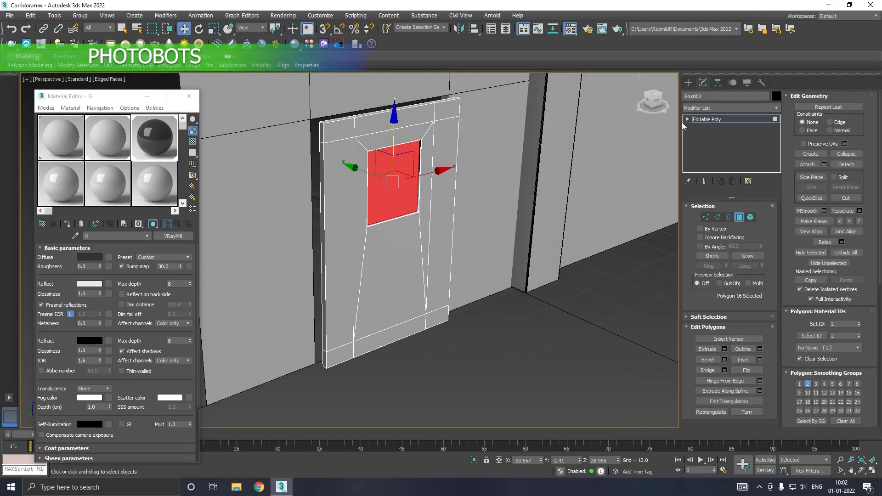
left_click(189, 96)
Select the whole door and adjust its depth in the doorway along Y to about -1.9
left_click(701, 120)
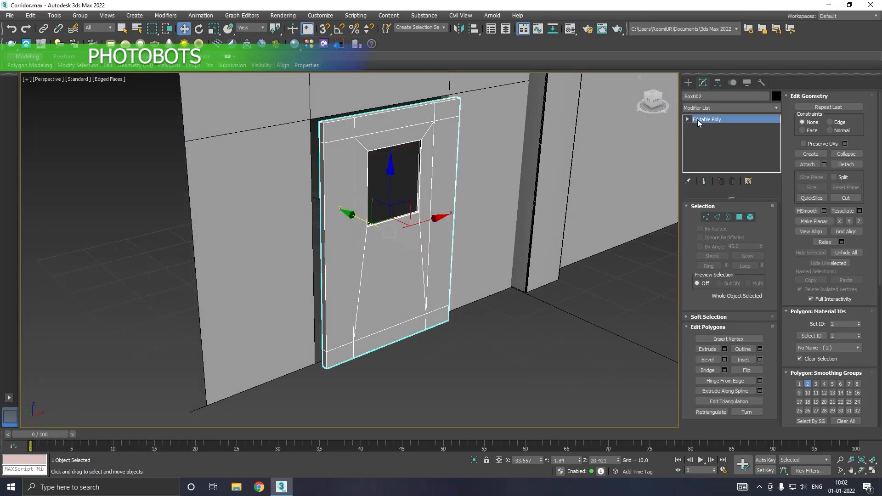
left_click(474, 328)
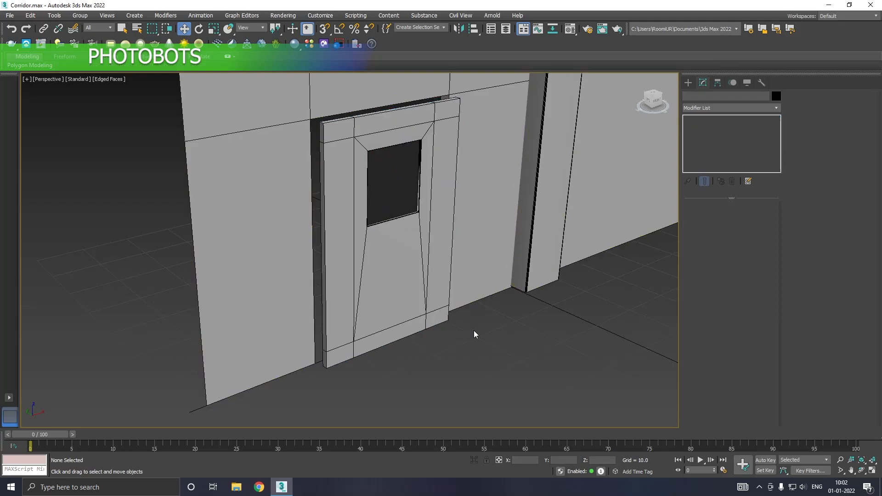
left_click(384, 328)
mouse_move(355, 219)
left_mouse_down()
mouse_move(342, 212)
mouse_move(350, 216)
left_mouse_up()
mouse_move(398, 217)
middle_mouse_down("alt")
mouse_move(353, 200)
mouse_move(311, 207)
mouse_move(391, 216)
middle_mouse_up("alt")
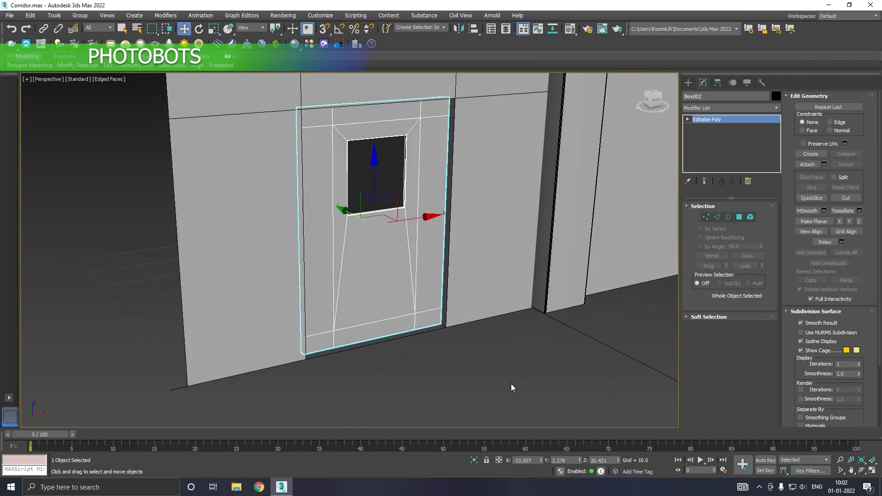
left_click_drag(345, 215, 360, 222)
middle_click_drag(360, 222, 406, 256, "alt")
scroll(376, 348, "up", 2)
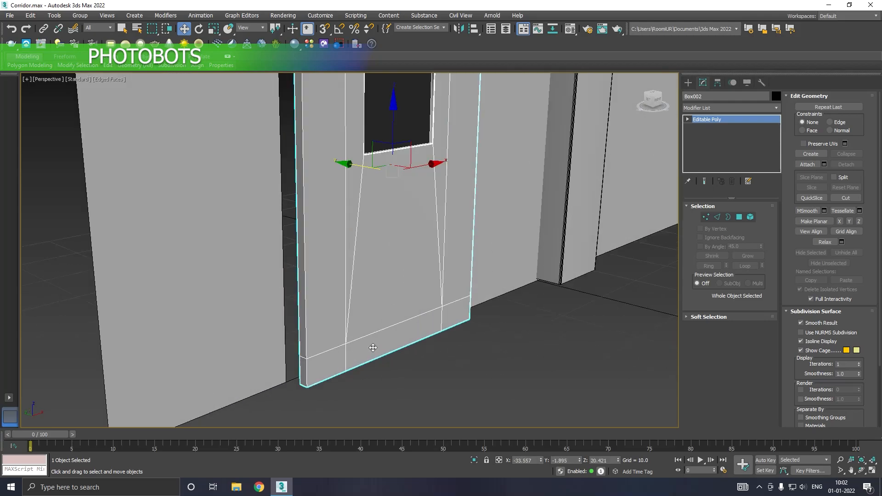
Select the door's three bottom front polygons and lower the row of vertices along their top by about 1.12 in the front view
left_click(739, 217)
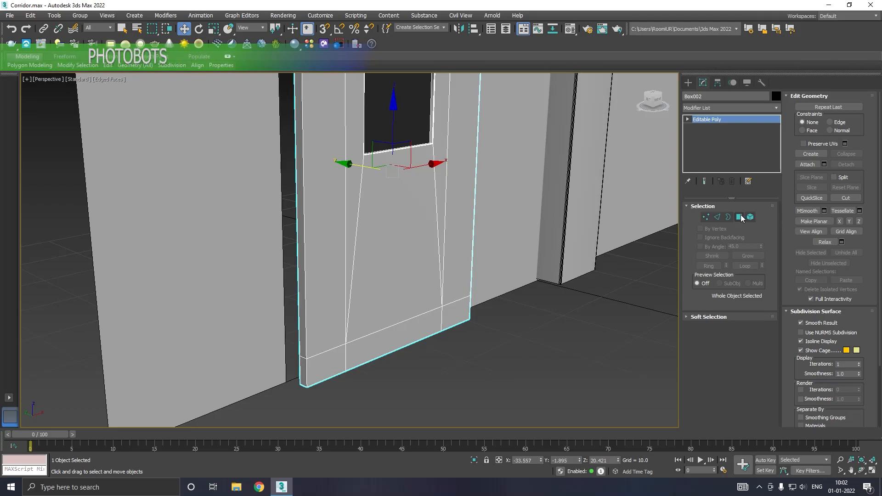
left_click(342, 363)
left_click(368, 354, "ctrl")
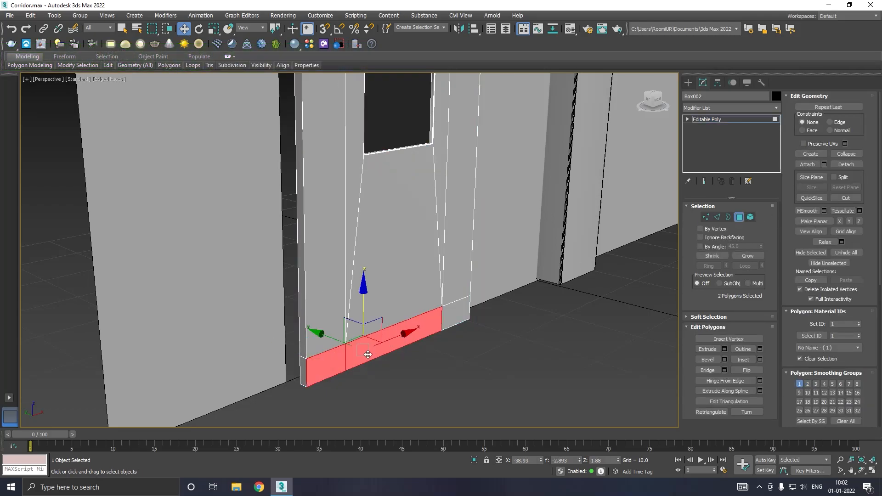
left_click(452, 318, "ctrl")
key("f")
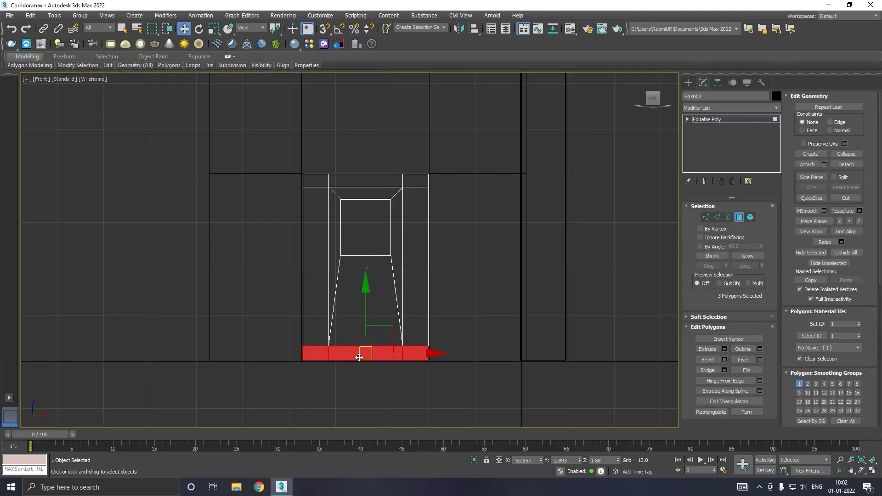
key("1")
left_click_drag(211, 305, 538, 346)
left_click_drag(371, 288, 376, 299)
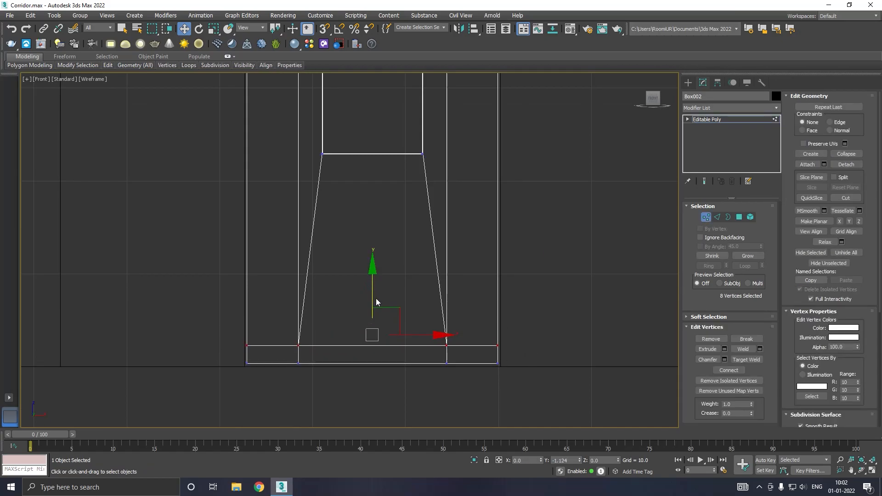
Extrude the three bottom front polygons outward as a kick strip and pull its face back to about Y -3.26
left_click(739, 218)
key("p")
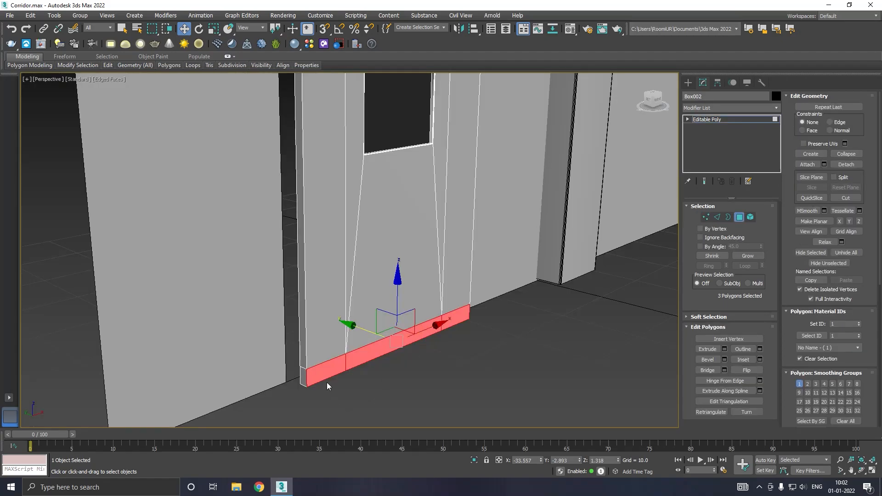
scroll(340, 375, "up", 3)
left_click(725, 349)
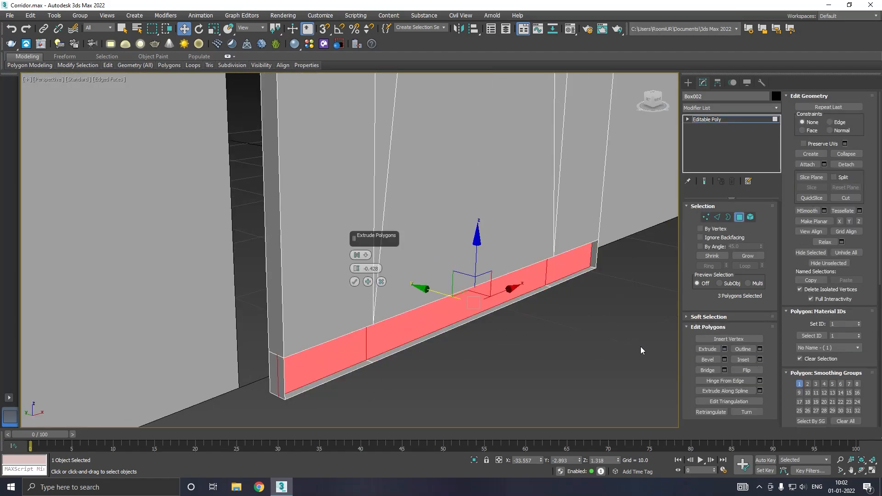
left_click_drag(354, 271, 358, 267)
left_click(354, 282)
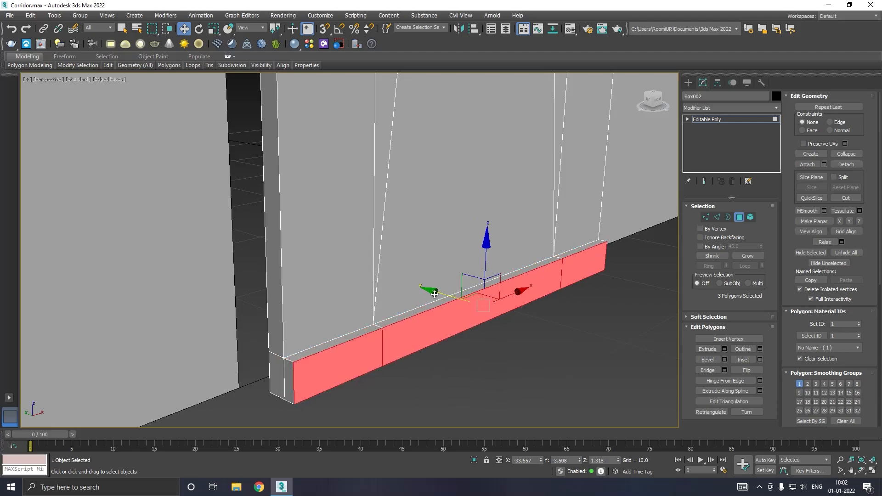
left_click_drag(453, 296, 449, 294)
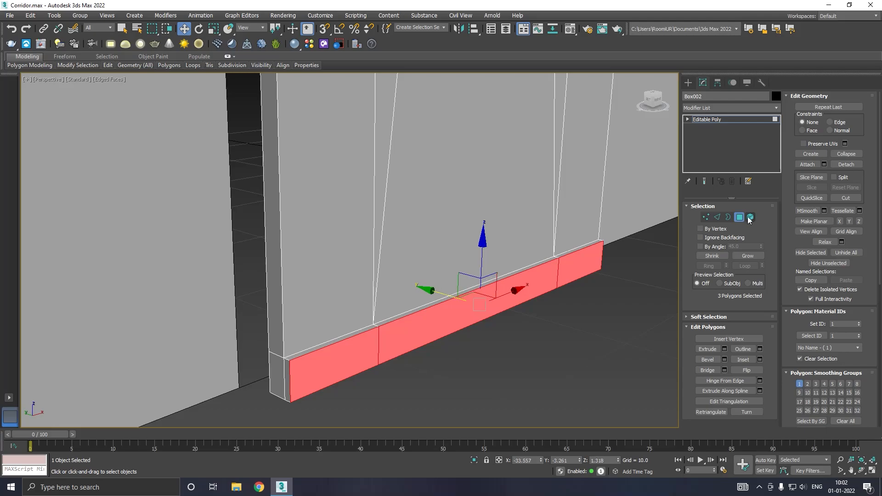
Select the edge loop along the kick strip's top front and chamfer it
left_click(718, 218)
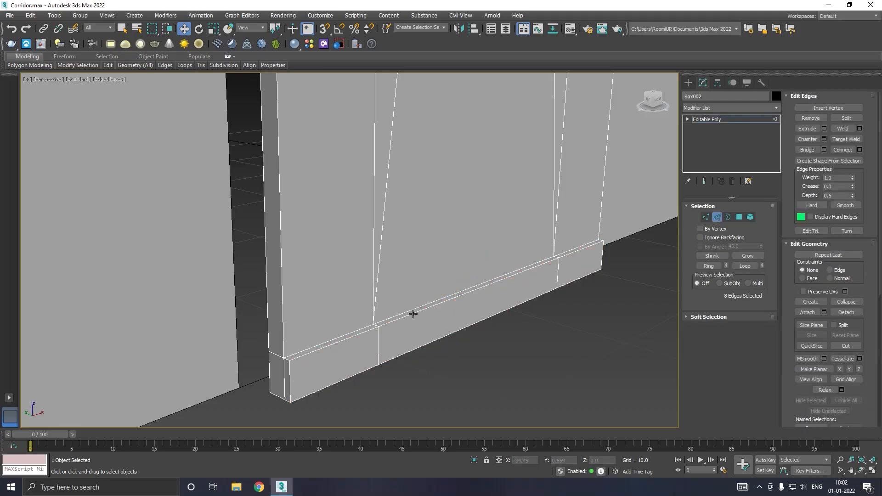
double_click(413, 314)
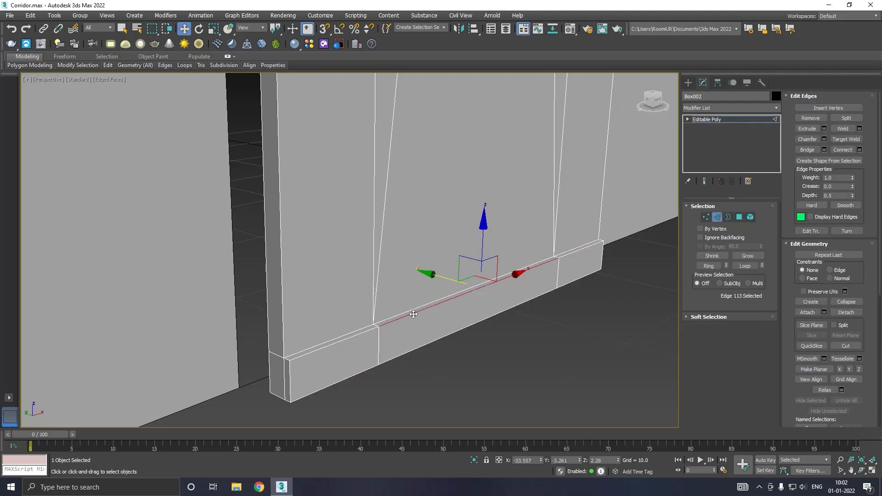
left_click(824, 138)
left_click(355, 348)
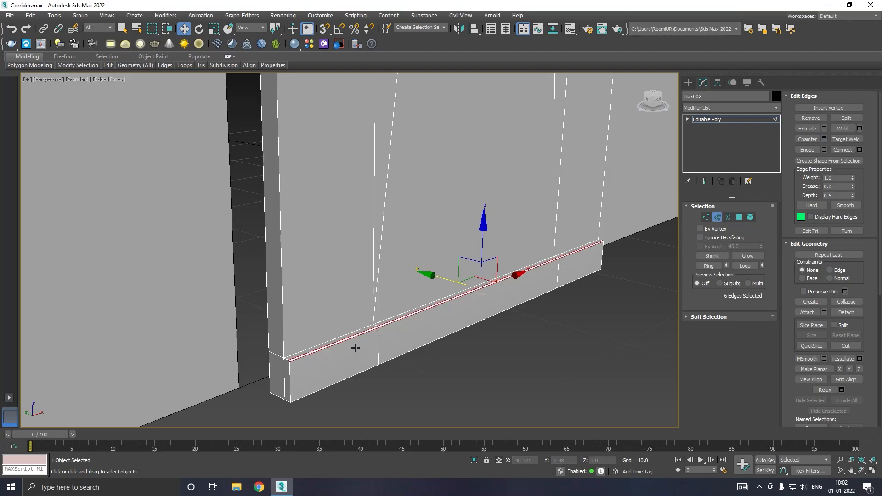
Scale the whole door slightly narrower along X and push it back into the doorway to about Y 1.89
scroll(354, 363, "down", 3)
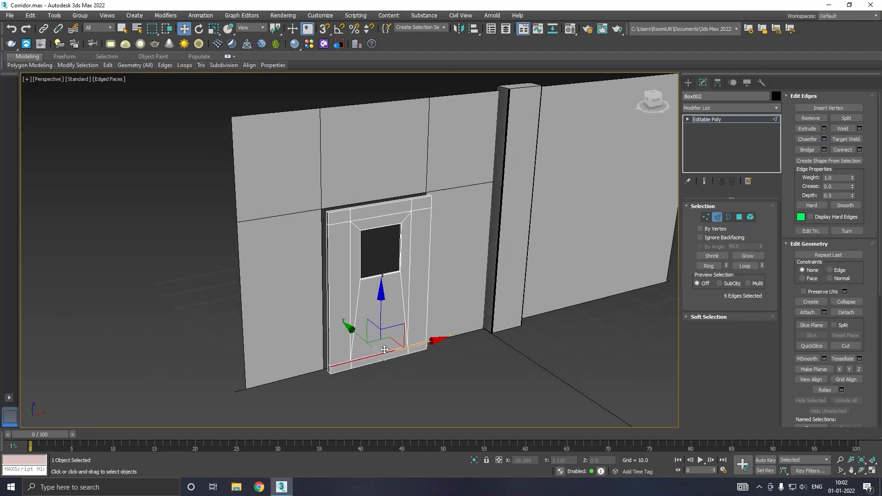
middle_click_drag(385, 350, 574, 257, "alt")
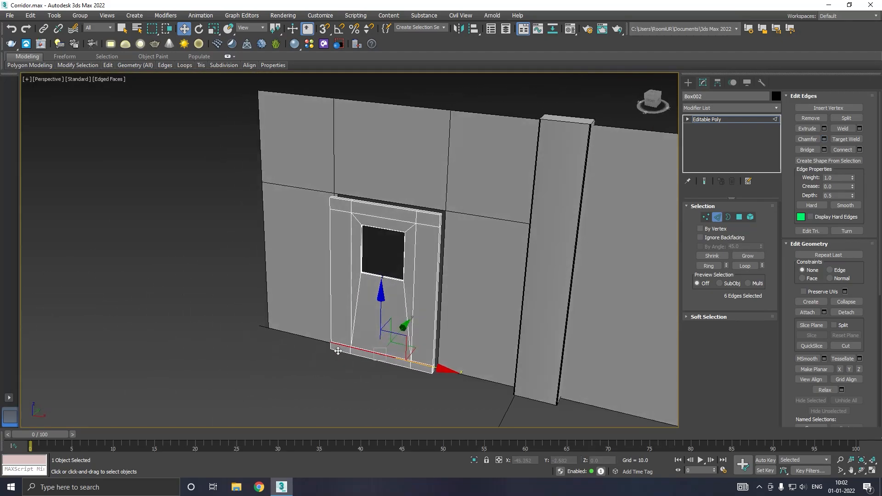
left_click(719, 119)
middle_click_drag(536, 198, 550, 226, "alt")
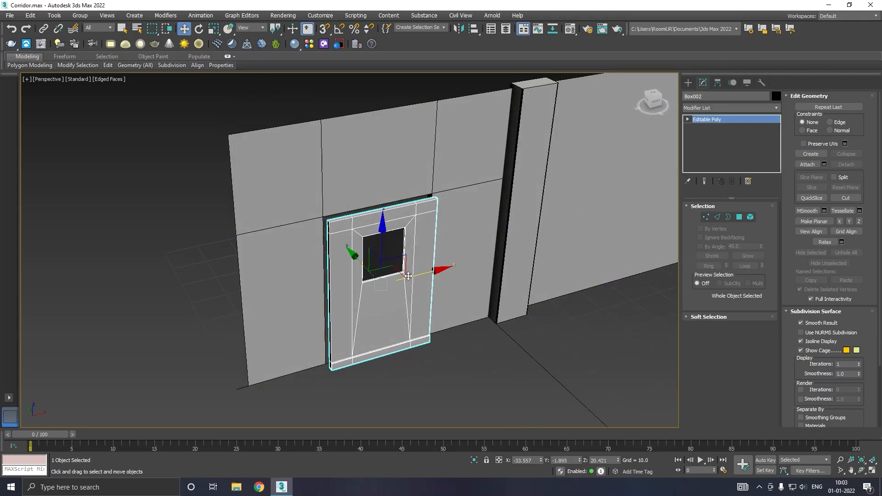
key("r")
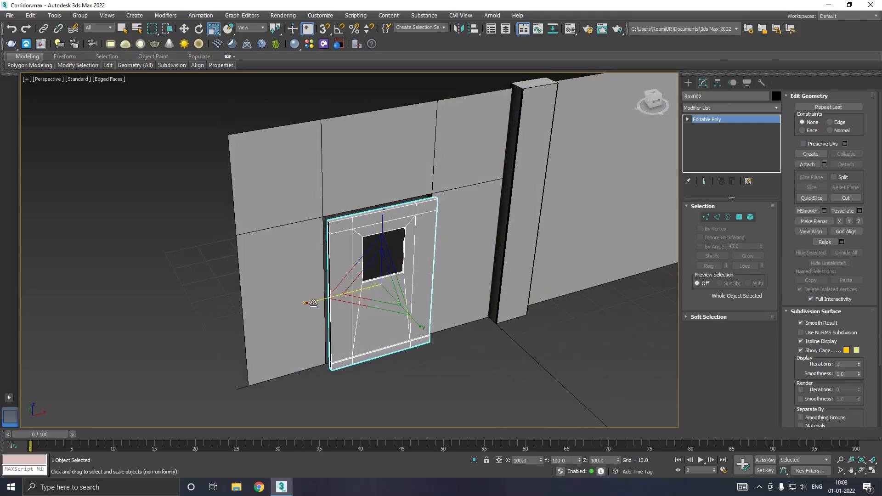
left_click_drag(313, 303, 316, 303)
key("w")
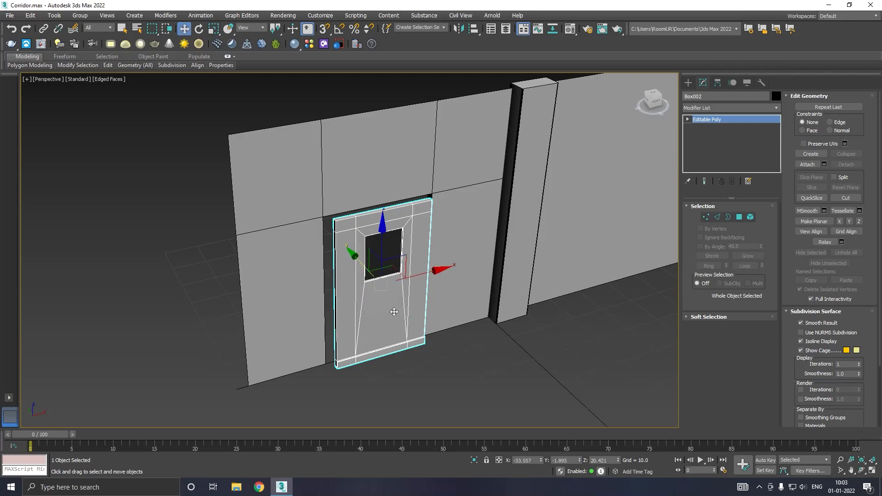
left_click_drag(366, 266, 358, 260)
middle_click_drag(386, 268, 367, 273, "alt")
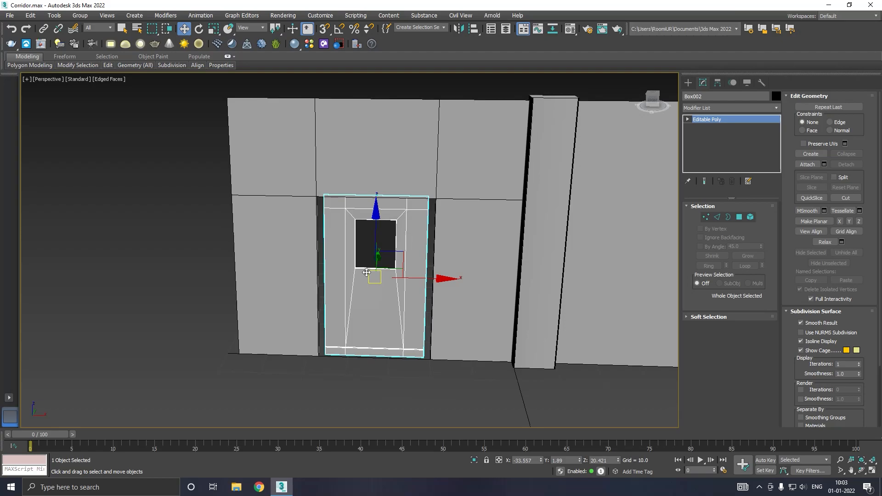
In the front view, shift the wall's full column of vertices at the doorway's left side inward along X to meet the door
key("f")
scroll(360, 308, "down", 5)
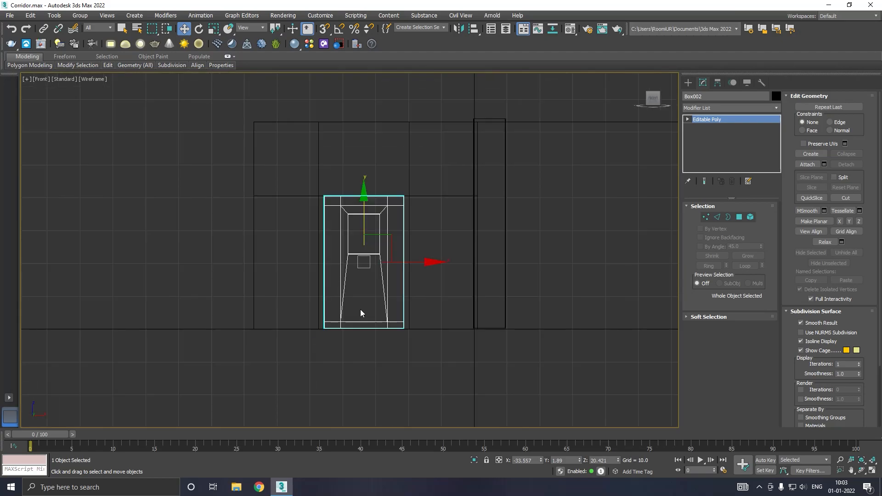
left_click(409, 293)
left_click(703, 218)
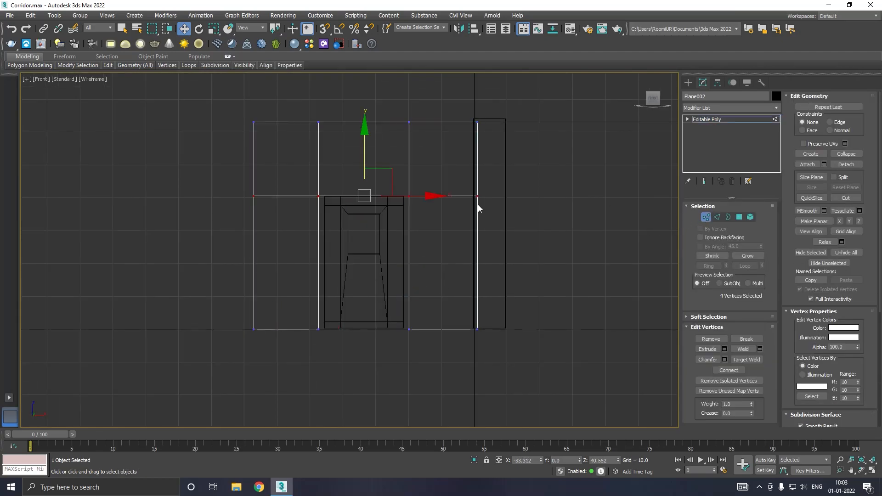
left_click_drag(331, 352, 331, 352)
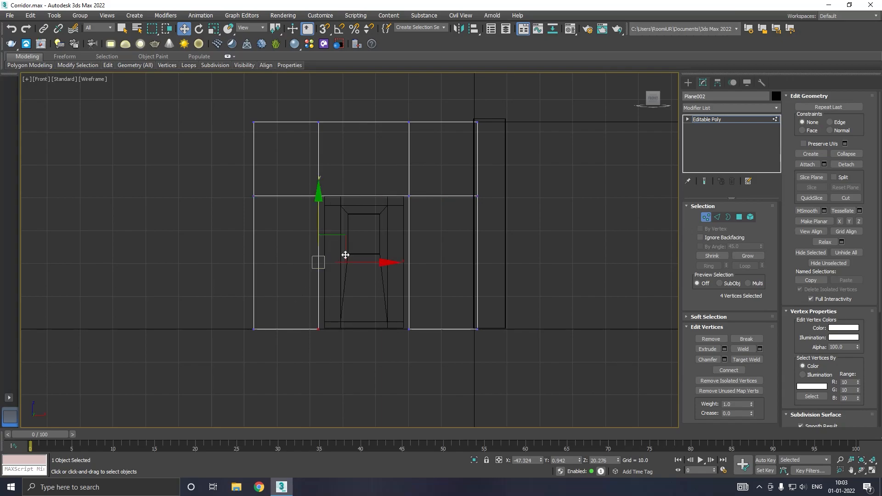
left_click_drag(355, 266, 362, 263)
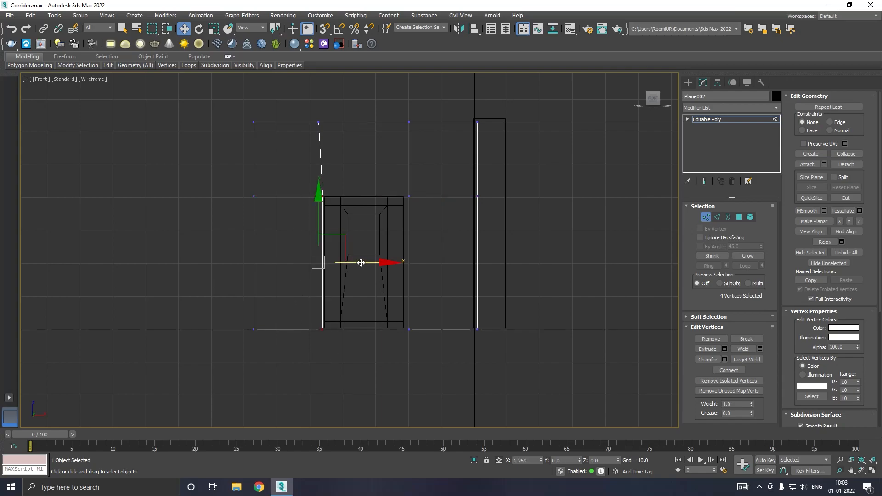
left_click(12, 30)
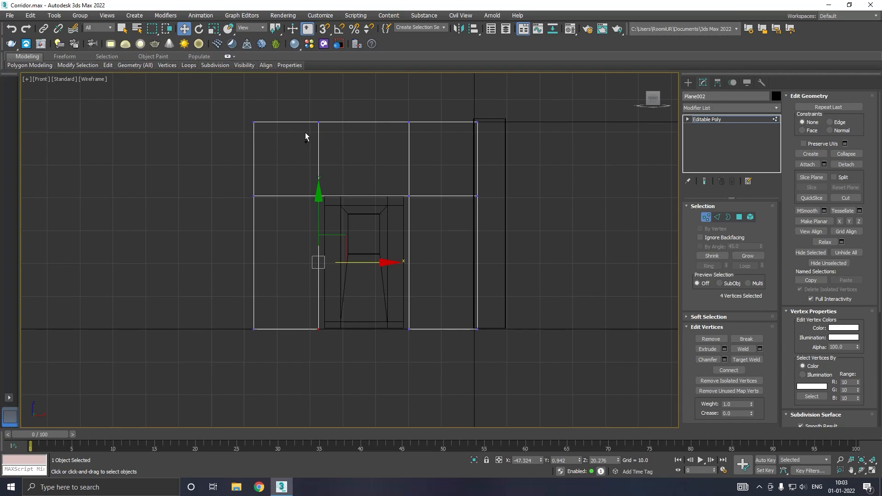
left_click_drag(342, 143, 342, 143, "ctrl")
left_click_drag(359, 232, 364, 233)
Shift the wall's vertex column at the doorway's right side inward along X until it closes the gap beside the door
left_click_drag(394, 113, 436, 385)
left_click_drag(455, 236, 451, 235)
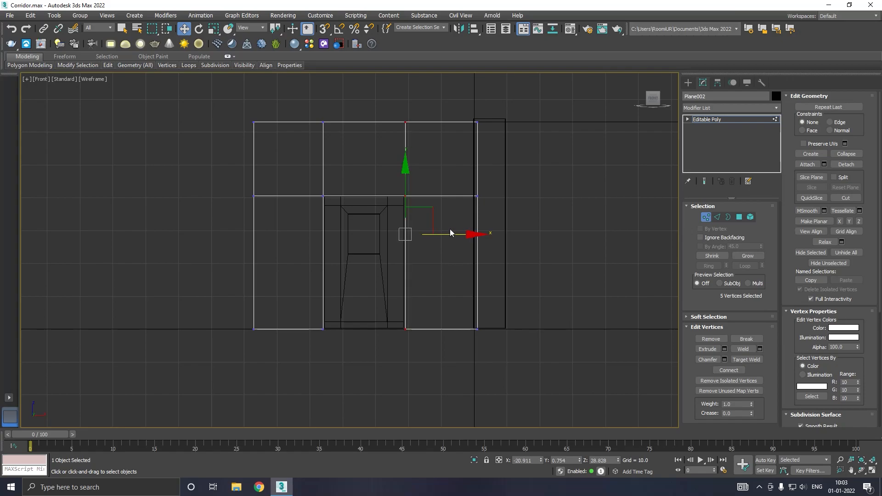
key("p")
mouse_move(420, 239)
middle_mouse_down("alt")
mouse_move(460, 243)
mouse_move(437, 240)
middle_mouse_up("alt")
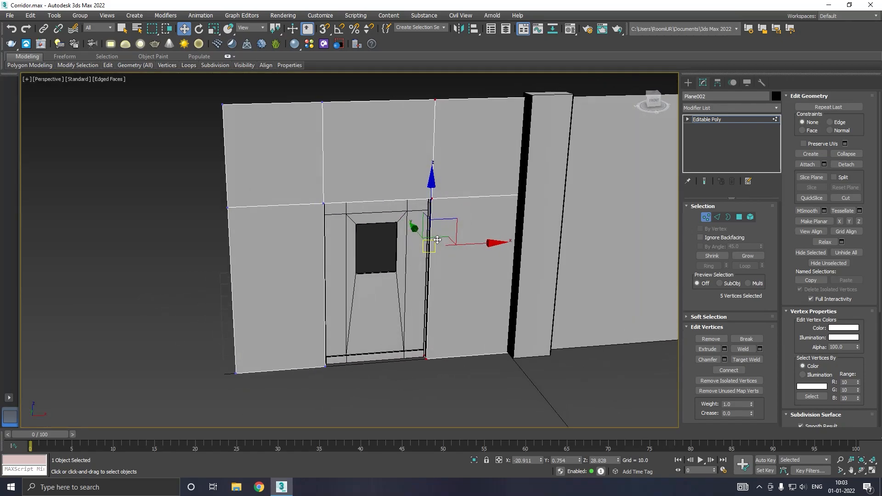
scroll(429, 260, "up", 3)
left_click_drag(476, 240, 471, 239)
middle_click_drag(471, 240, 429, 241, "alt")
left_click(697, 121)
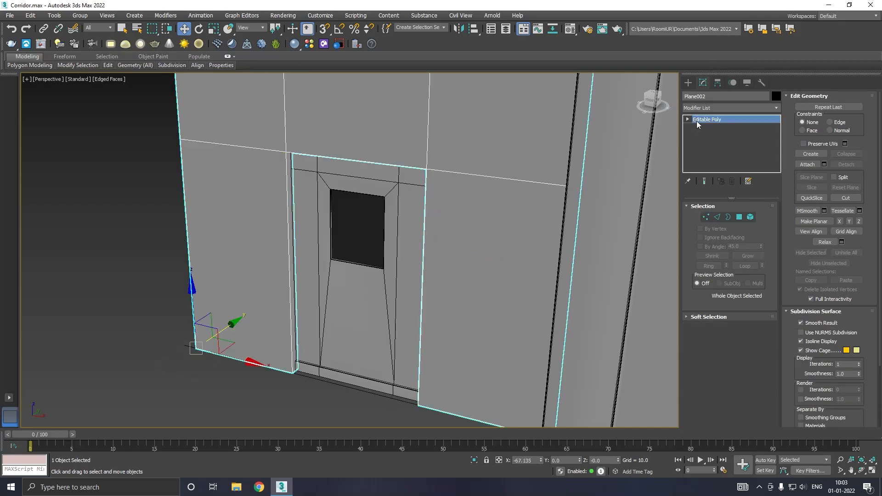
Save the corridor scene file
key("f")
left_click(6, 15)
left_click(26, 88)
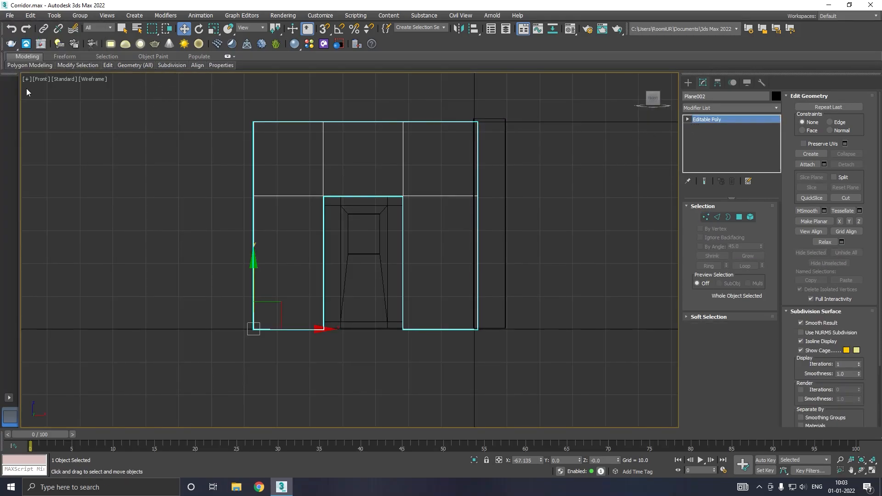
Draw an open three-segment Line spline in the front view up one doorway side, across its top and down the other, about 40 high
left_click(322, 297)
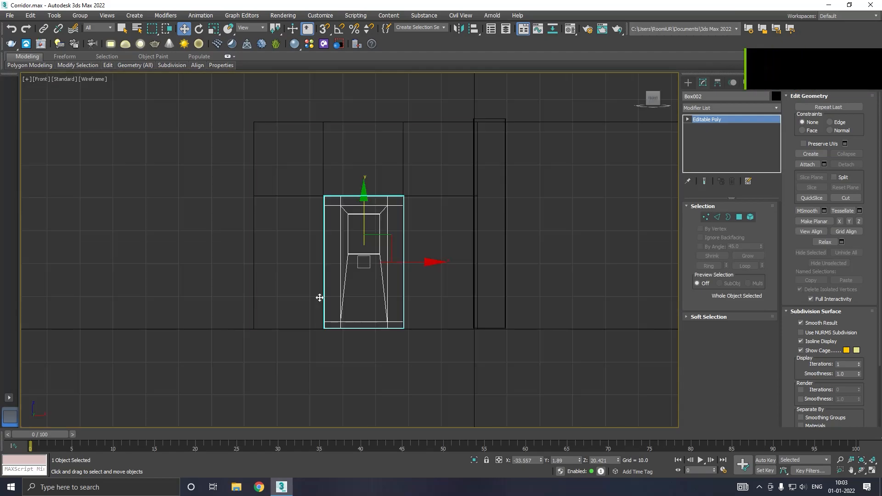
left_click(688, 83)
left_click(700, 97)
left_click(706, 155)
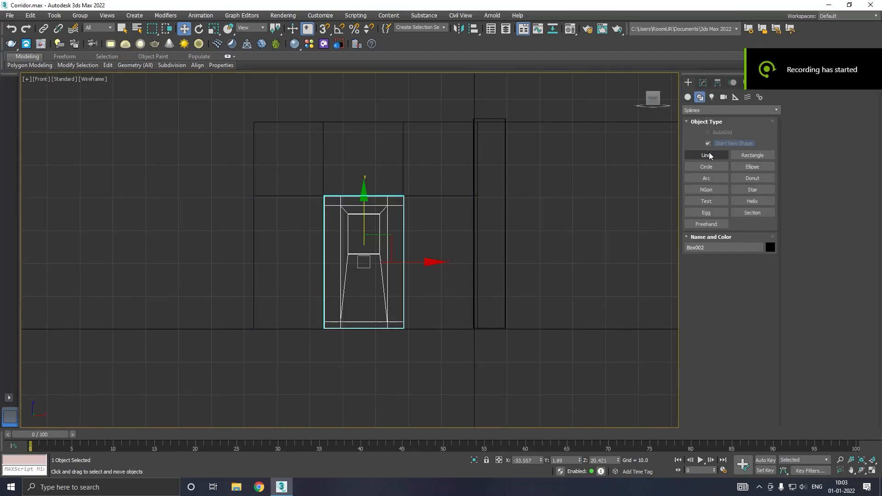
scroll(415, 270, "up", 2)
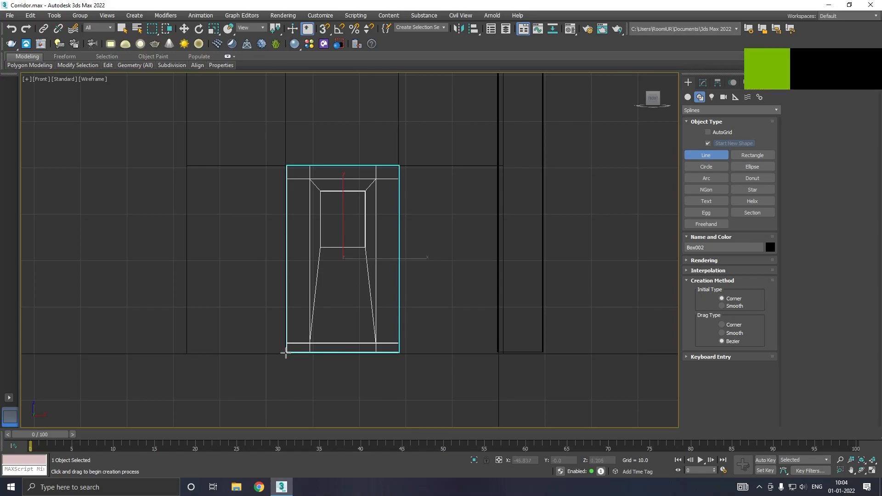
left_click(286, 355)
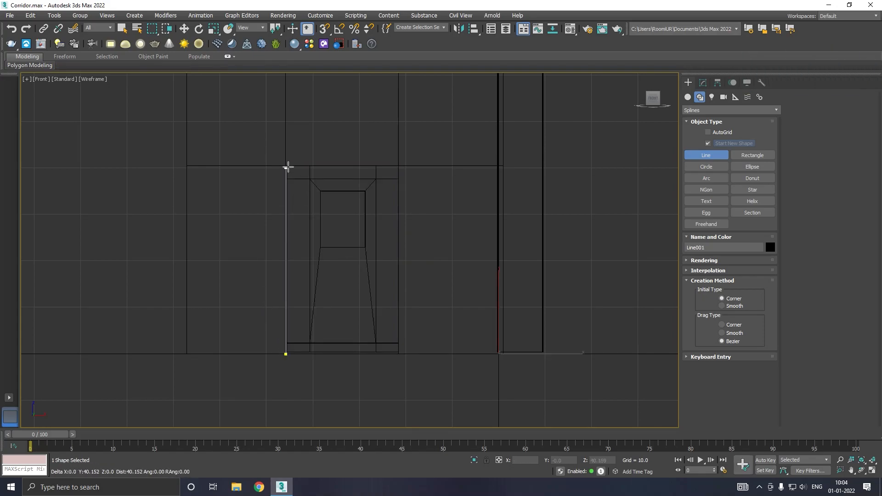
left_click(286, 166)
left_click(400, 166)
left_click(398, 354)
right_click(437, 295)
Move the doorway spline slightly forward along Y to about -0.29 in the perspective view
key("w")
key("p")
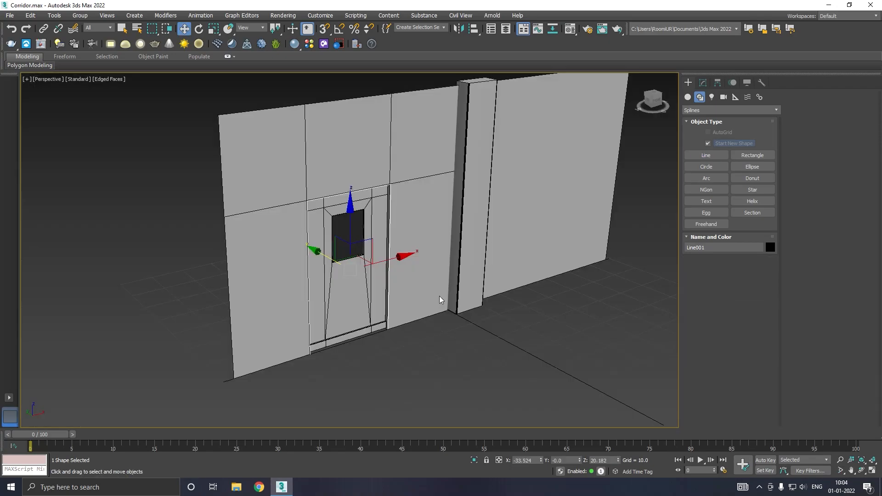
scroll(340, 259, "up", 3)
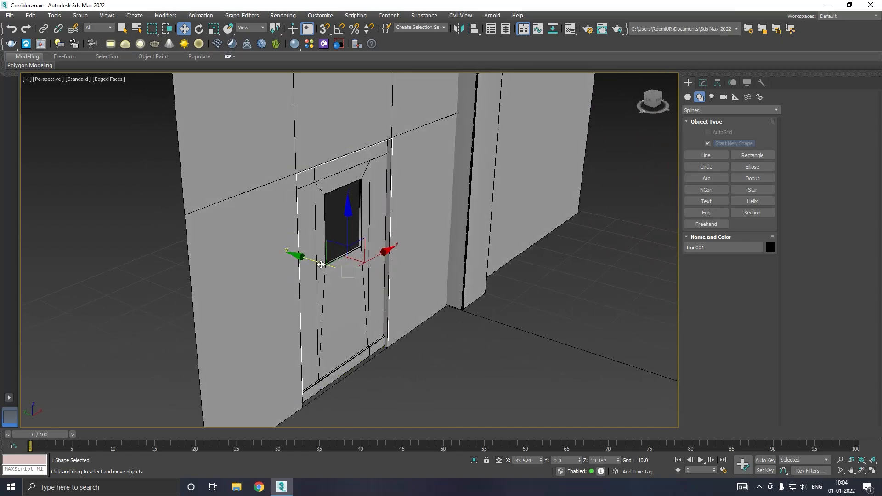
left_click_drag(317, 262, 319, 263)
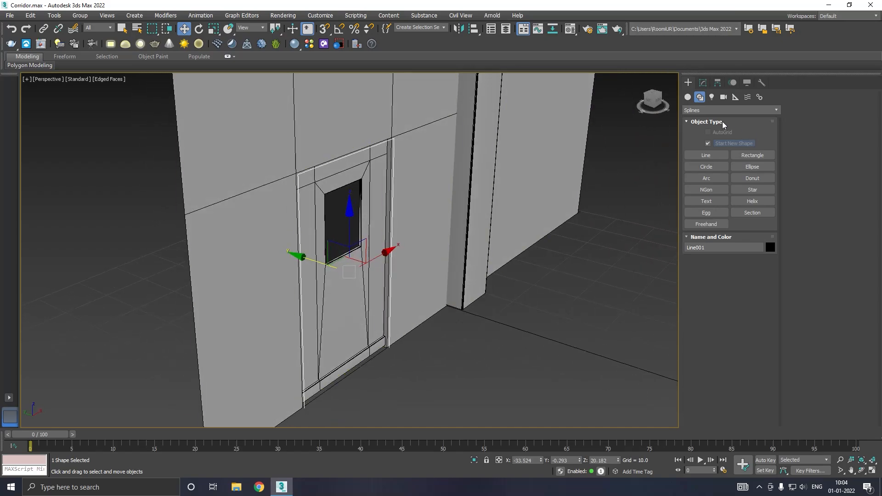
Enable the spline in renderer and viewport with a rectangular section about 2.38 long and 1.04 wide to form the door frame
left_click(703, 83)
left_click(704, 206)
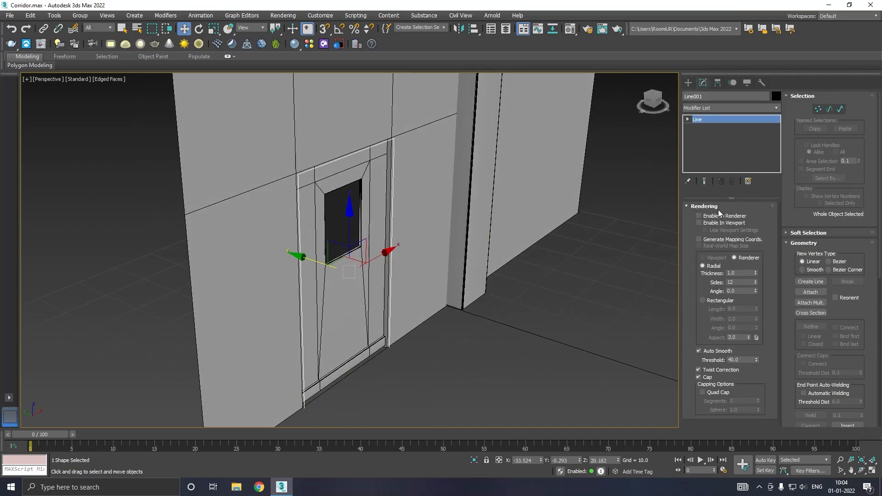
left_click(712, 223)
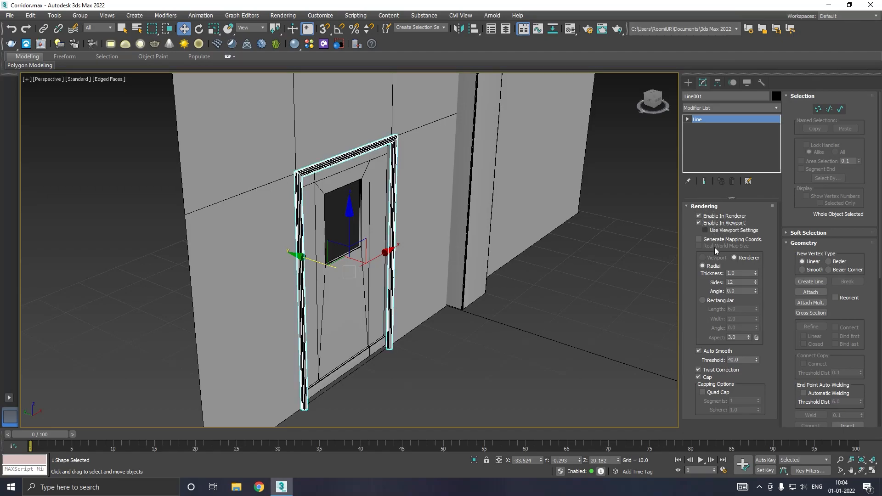
left_click(703, 300)
left_click_drag(756, 320, 765, 348)
mouse_move(756, 310)
left_mouse_down()
mouse_move(760, 336)
mouse_move(755, 295)
left_mouse_up()
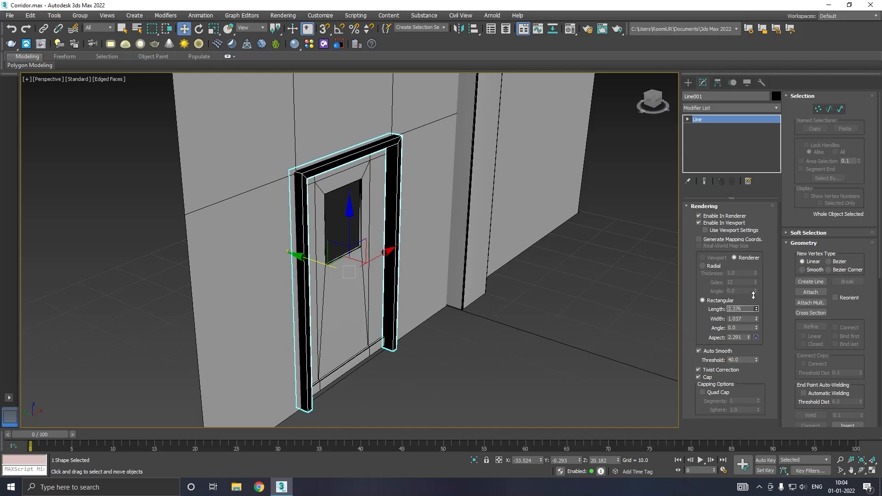
Push the door frame back to about Y 1.36 and assign it the light grey material from the second sample slot
left_click_drag(307, 258, 300, 257)
key("m")
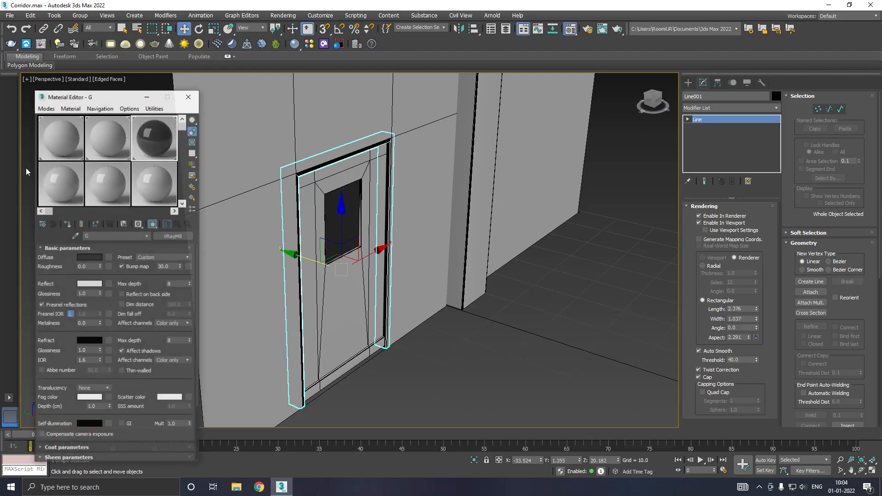
left_click(101, 154)
left_click(62, 223)
key("m")
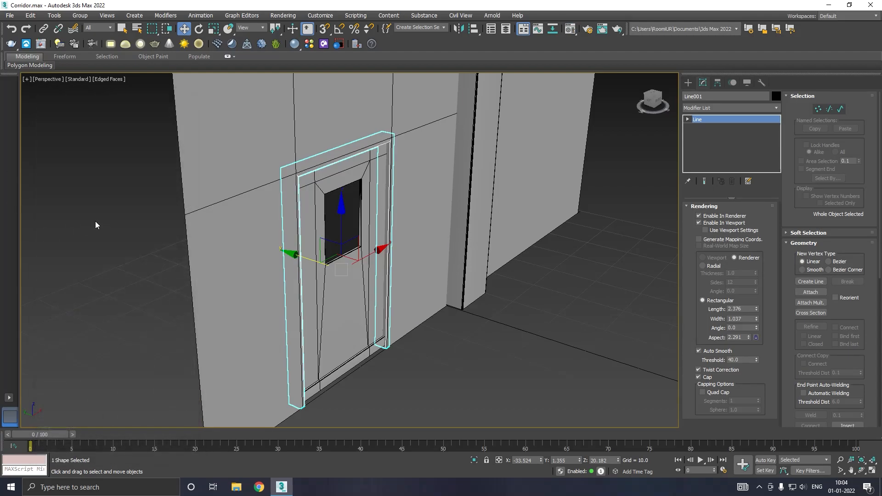
Bring the door frame forward along Y to about 0.99 so it protrudes slightly from the wall
middle_click_drag(84, 222, 331, 317, "alt")
scroll(336, 325, "up", 4)
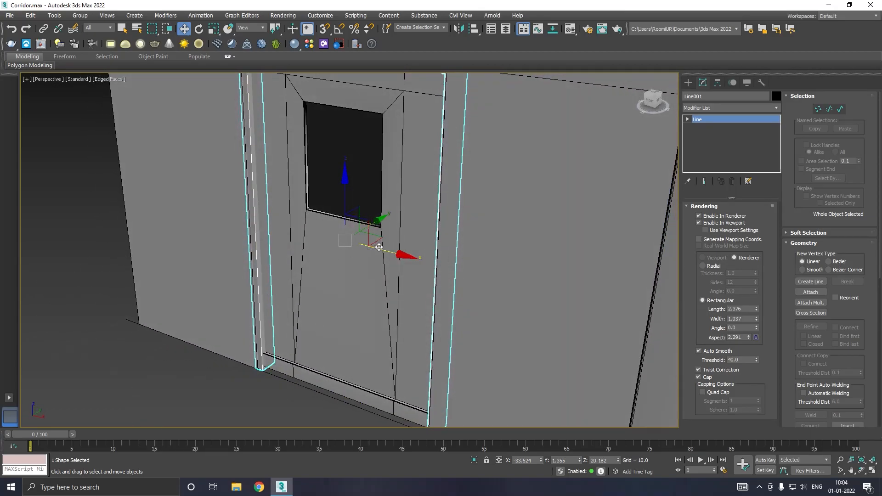
left_click_drag(381, 221, 375, 223)
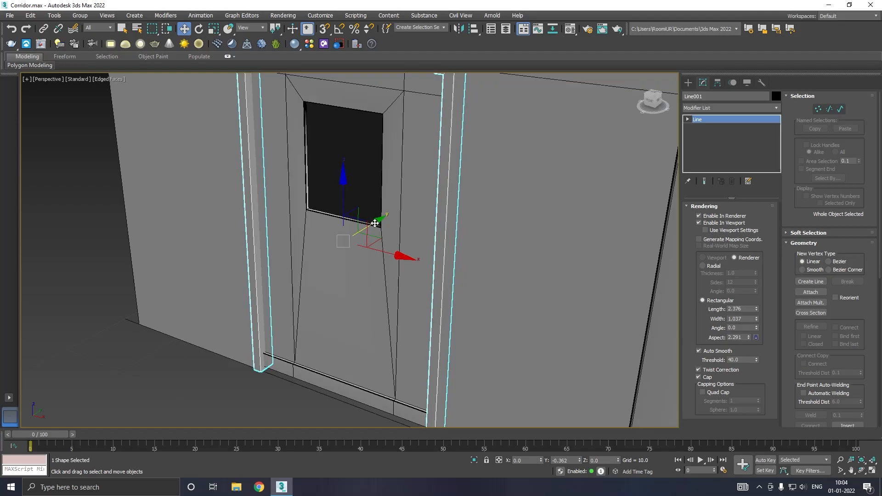
middle_click_drag(375, 224, 409, 231, "alt")
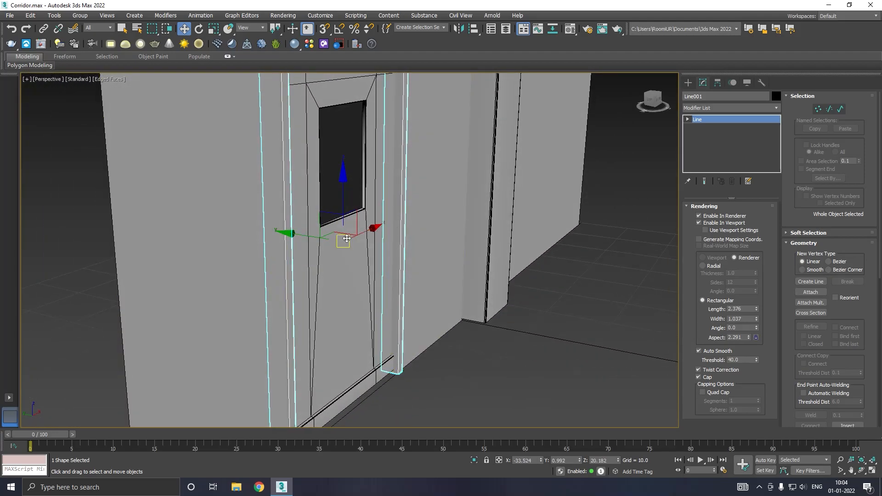
scroll(349, 238, "down", 5)
scroll(367, 242, "up", 5)
scroll(367, 242, "down", 4)
Convert the door frame to an Editable Poly and switch to edge editing
right_click(718, 151)
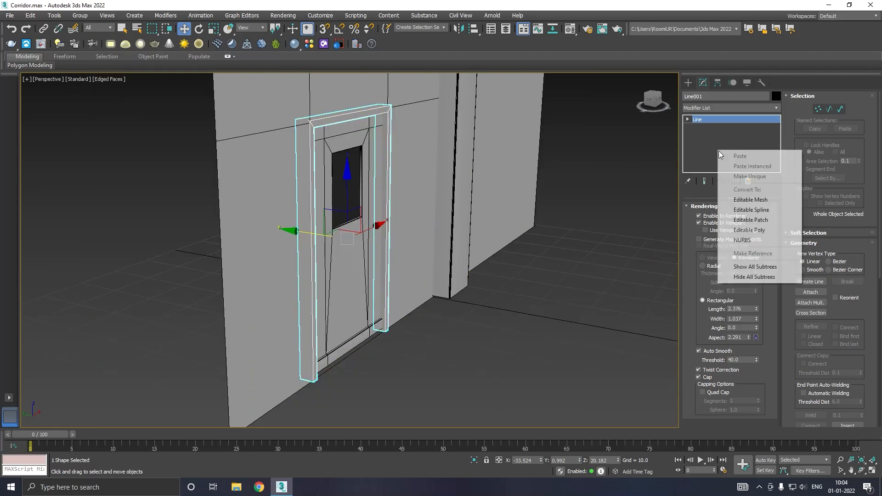
left_click(742, 230)
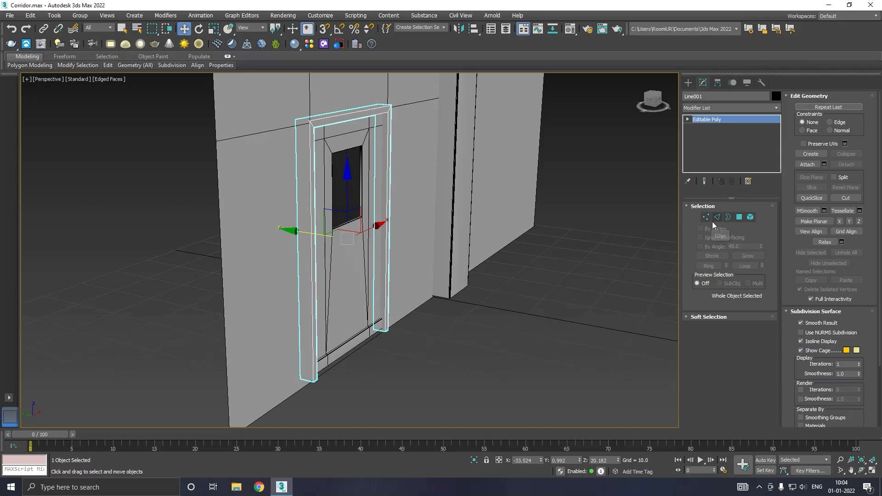
left_click(717, 217)
Select the outer and inner front edges of the door frame and apply a chamfer of about 0.09 with 2 segments
double_click(326, 118)
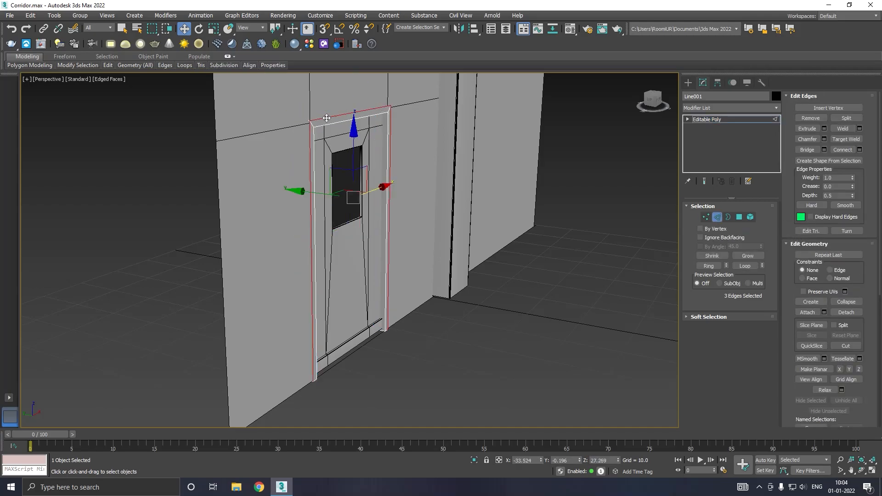
double_click(326, 125, "ctrl")
scroll(326, 120, "up", 5)
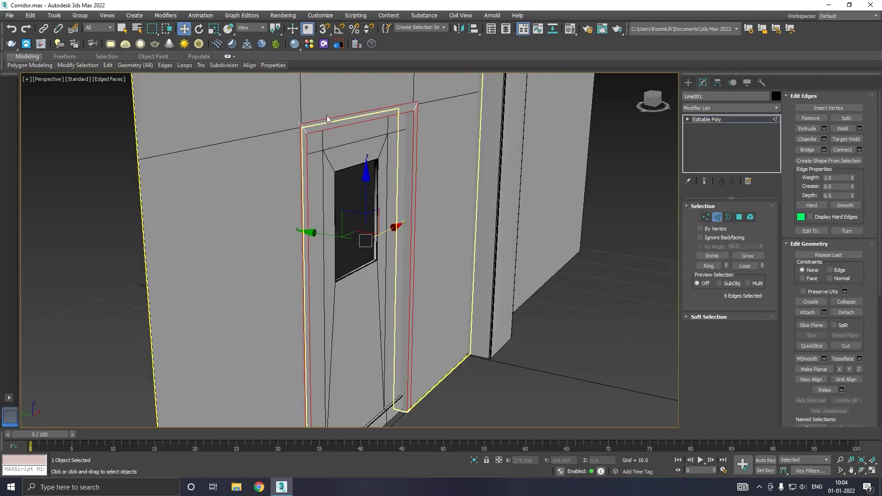
left_click(824, 139)
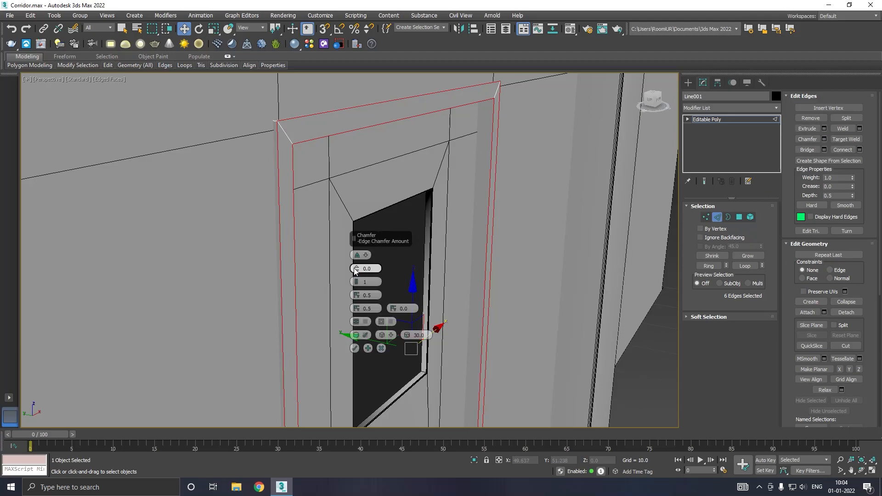
left_click_drag(357, 270, 358, 280)
scroll(291, 133, "up", 5)
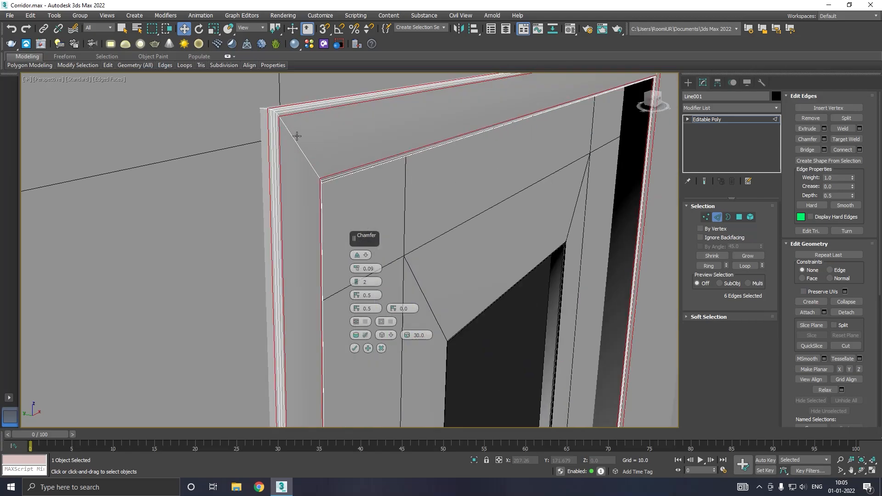
Reduce the door frame's edge chamfer to 0.04, apply it, and leave edge editing with nothing selected
left_click(357, 271)
left_click(357, 271)
left_click(357, 272)
left_click(358, 272)
left_click(358, 271)
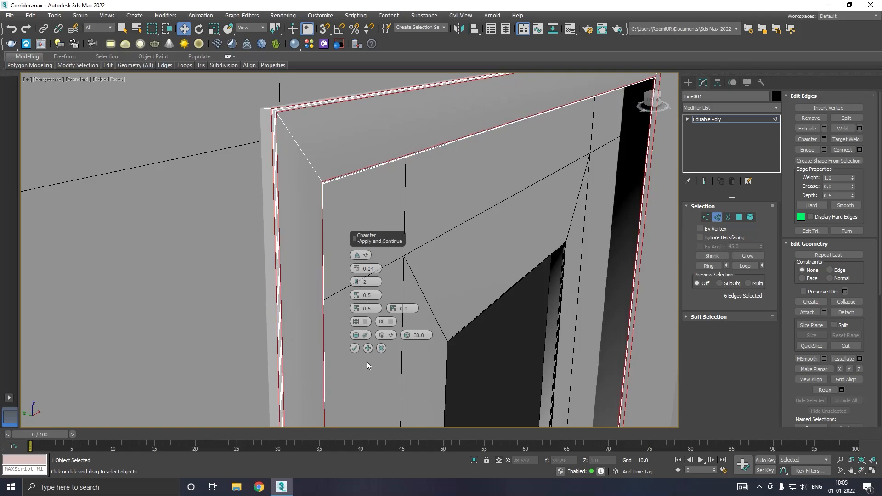
left_click(355, 350)
scroll(269, 306, "down", 5)
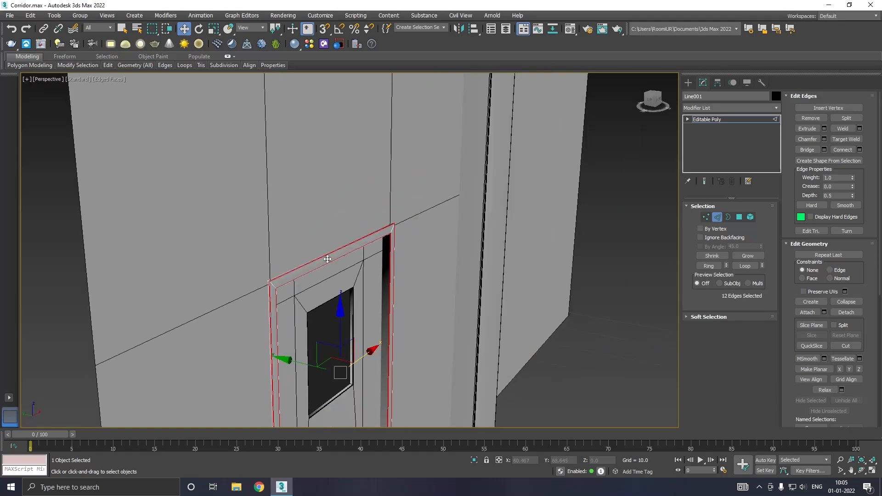
left_click(703, 120)
left_click(622, 185)
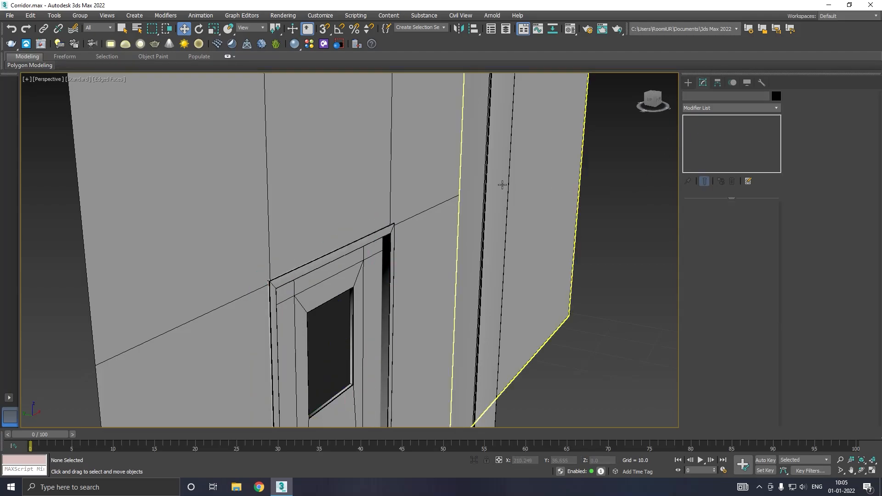
scroll(524, 184, "down", 8)
middle_click_drag(425, 188, 455, 186, "alt")
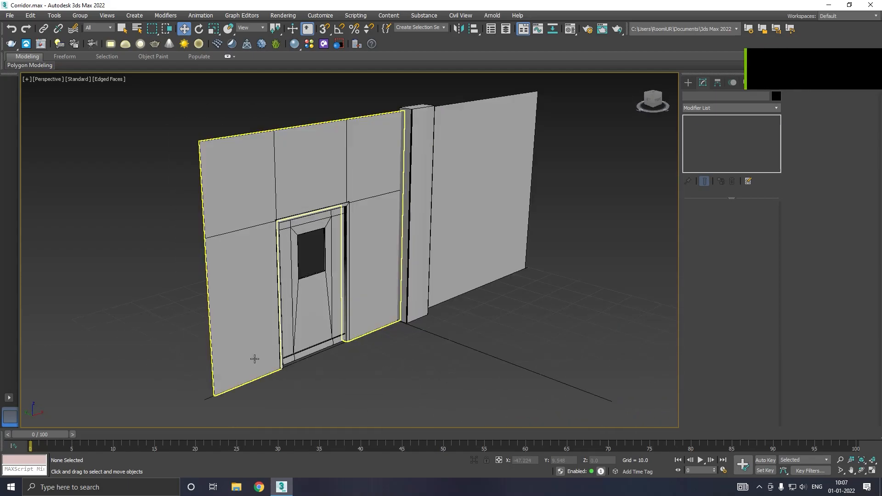
Select the wall around the door and switch to edge editing in the front view
left_click(254, 359)
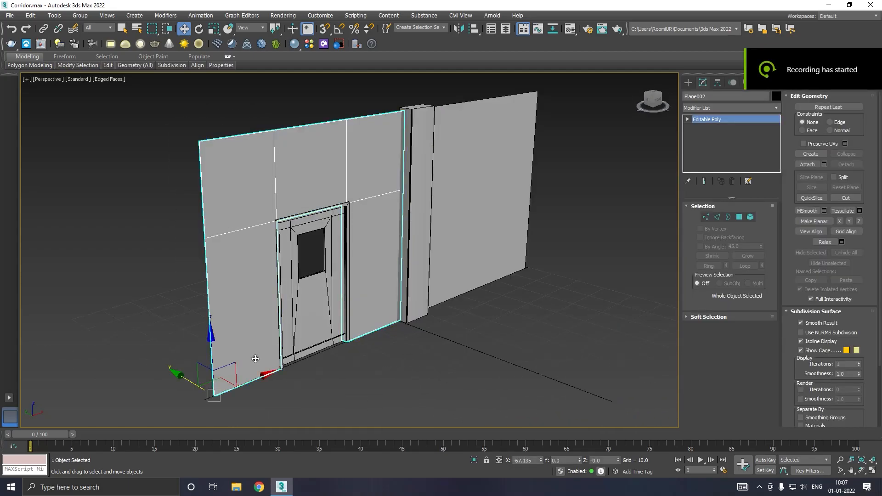
middle_click_drag(279, 333, 291, 299, "alt")
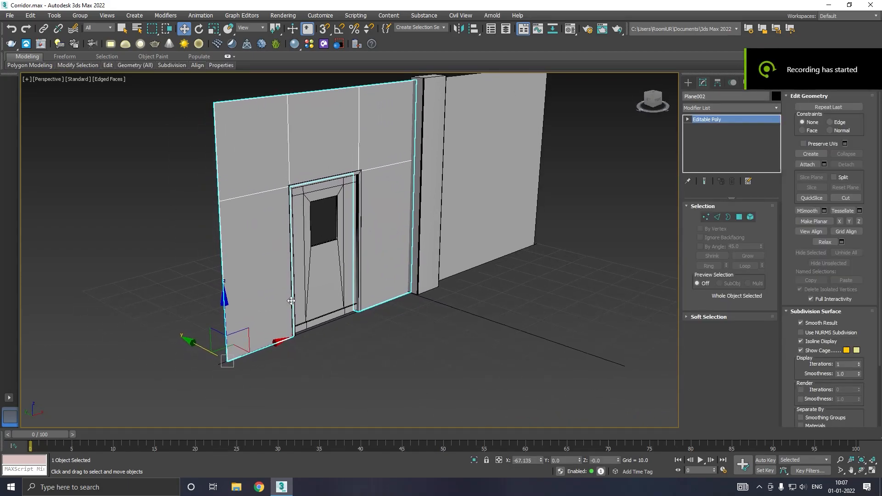
key("f")
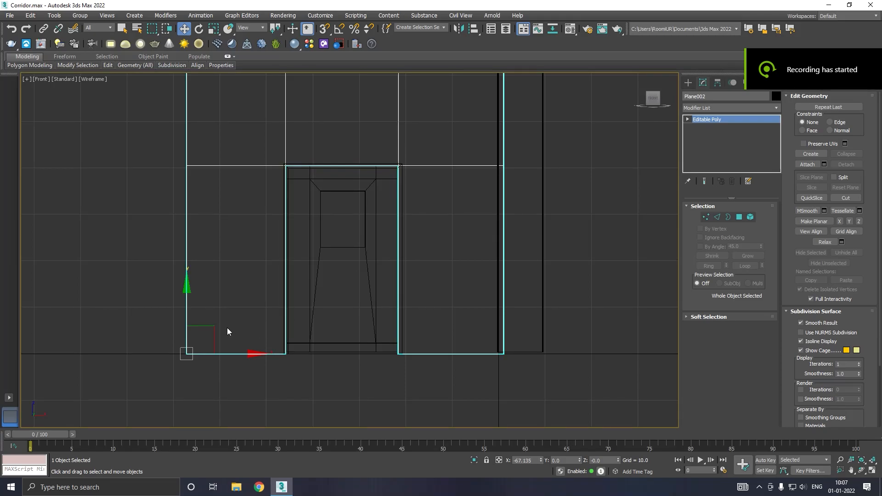
scroll(227, 327, "down", 2)
scroll(320, 345, "up", 2)
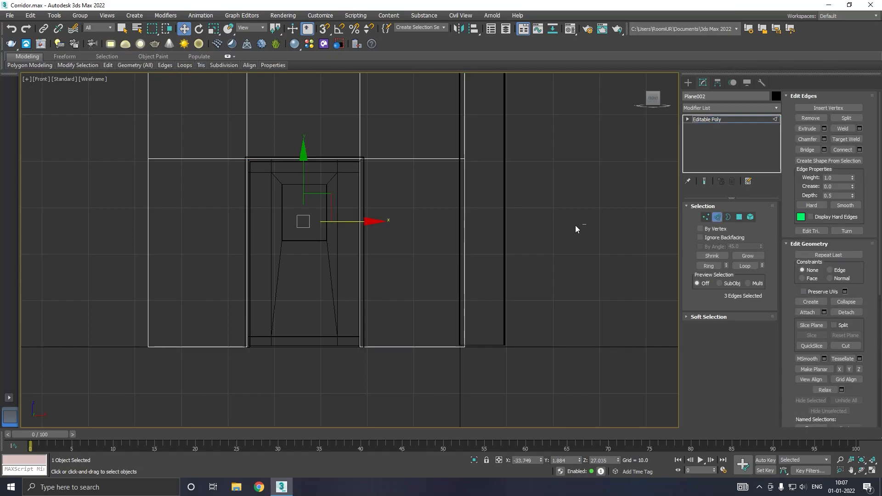
Try to connect the wall's lower vertical edges with one segment at a slide of about -89
left_click_drag(70, 254, 70, 254)
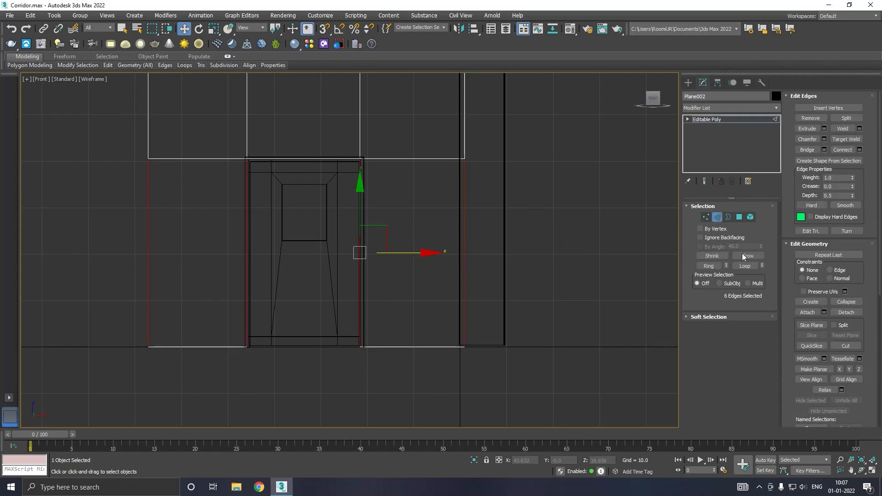
left_click(860, 149)
left_click_drag(356, 282, 364, 428)
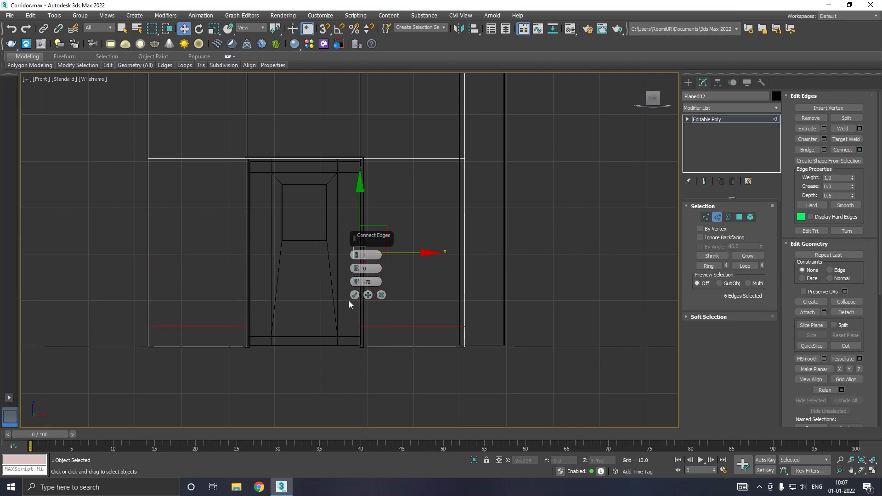
left_click_drag(352, 282, 356, 305)
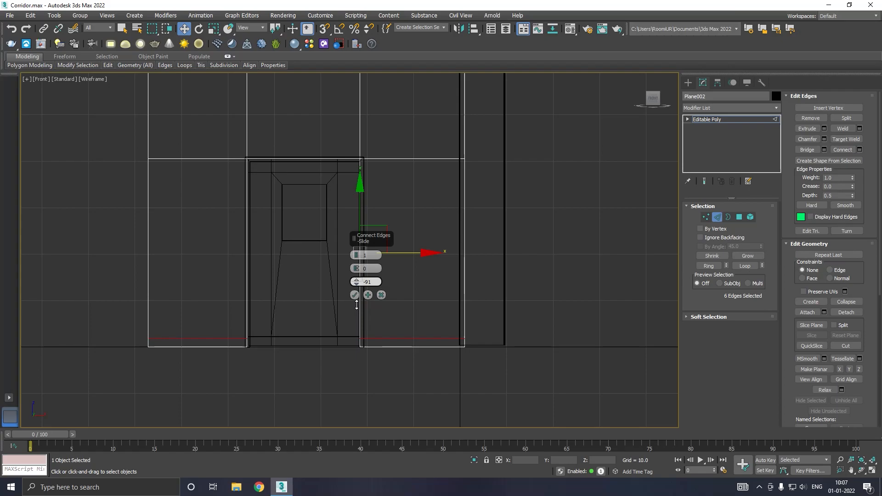
left_click(355, 295)
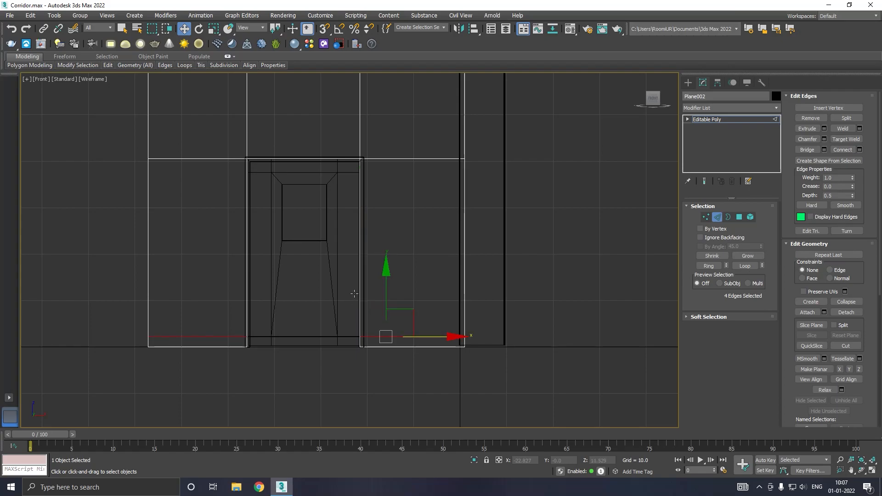
Connect the wall's lower vertical edges with one horizontal segment just above the floor on both sides of the door
left_click(464, 275, "ctrl")
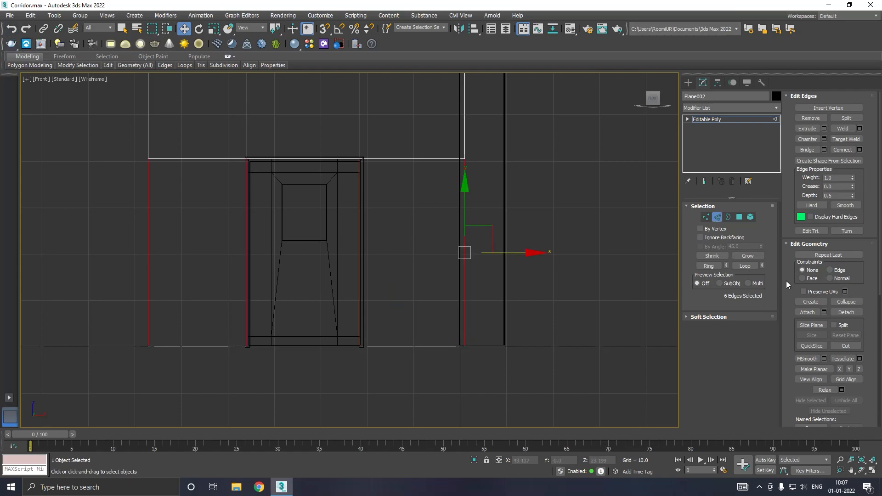
left_click(859, 150)
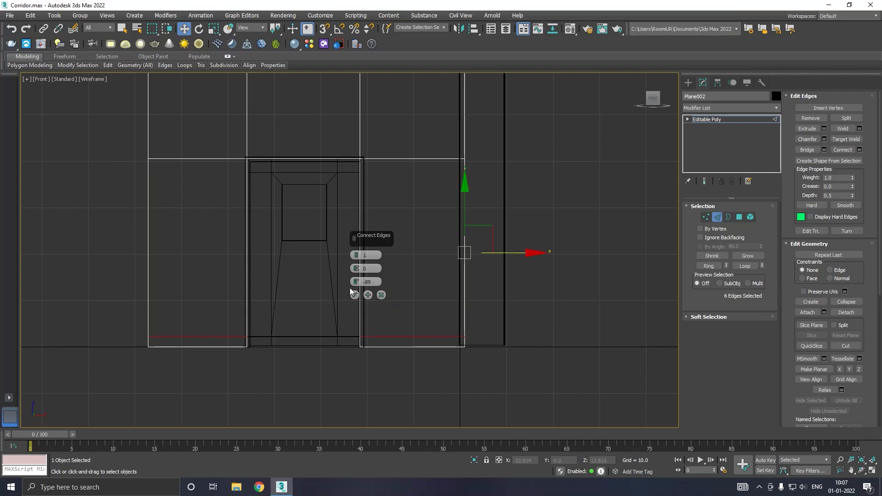
left_click_drag(355, 286, 355, 284)
left_click(355, 295)
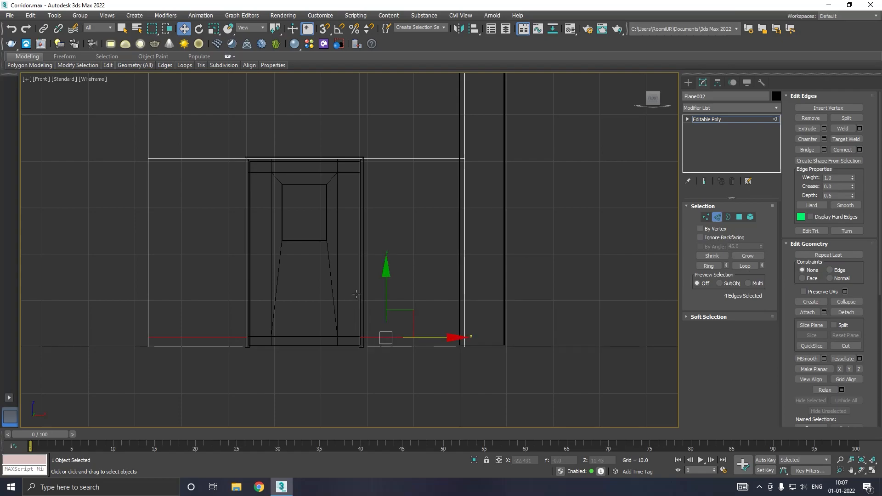
key("p")
scroll(266, 336, "up", 5)
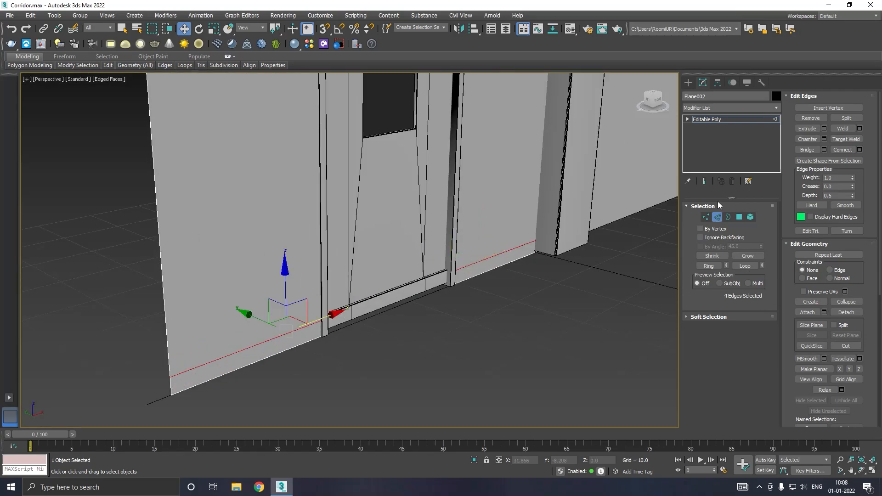
Extrude the two narrow polygons along the wall's base by 0.383 to form a skirting on both sides of the door
left_click(739, 217)
left_click(317, 334)
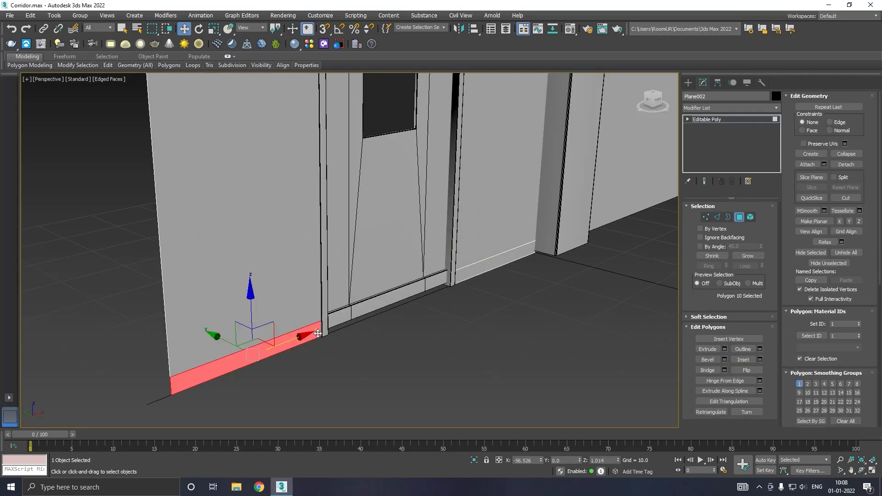
left_click(456, 281, "ctrl")
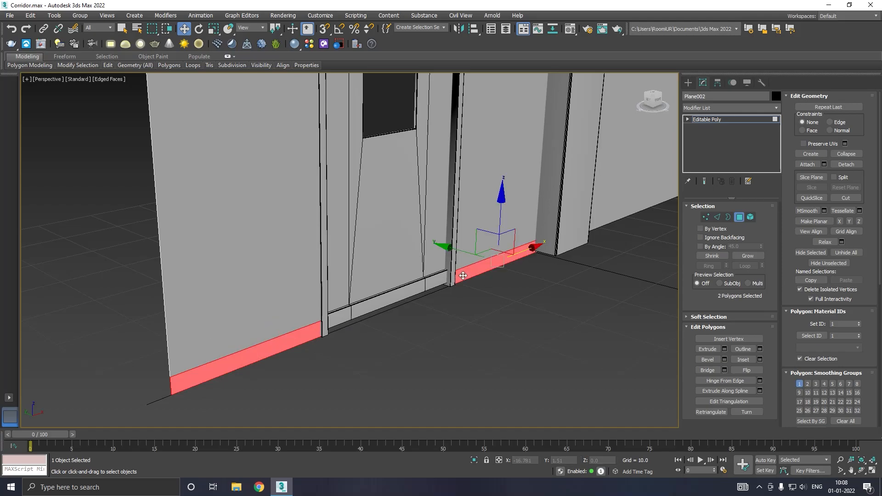
left_click(725, 350)
left_click_drag(357, 268, 362, 305)
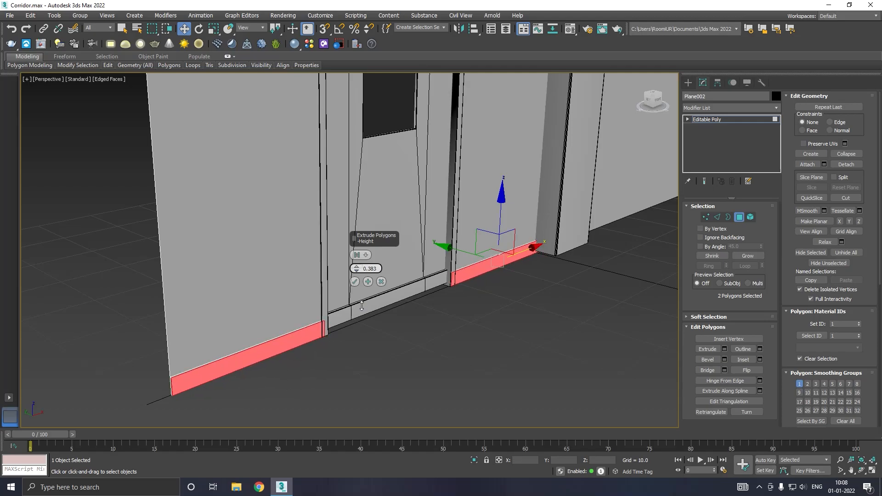
scroll(317, 325, "up", 5)
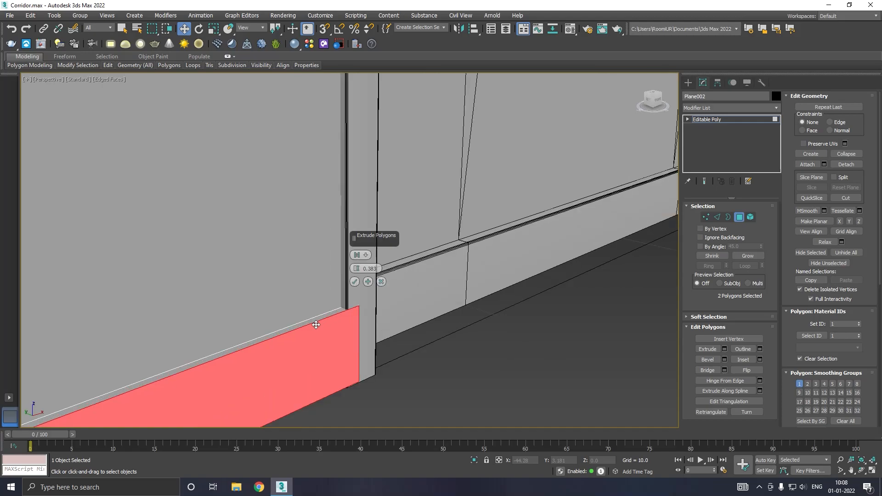
left_click(355, 282)
scroll(271, 324, "down", 5)
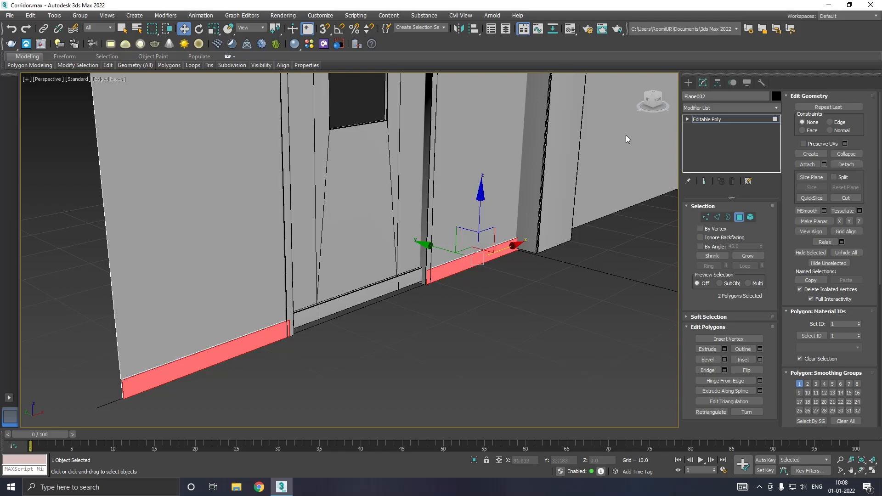
Leave polygon editing and move the door frame slightly forward along Y so it protrudes past the skirting
left_click(707, 120)
left_click(436, 219)
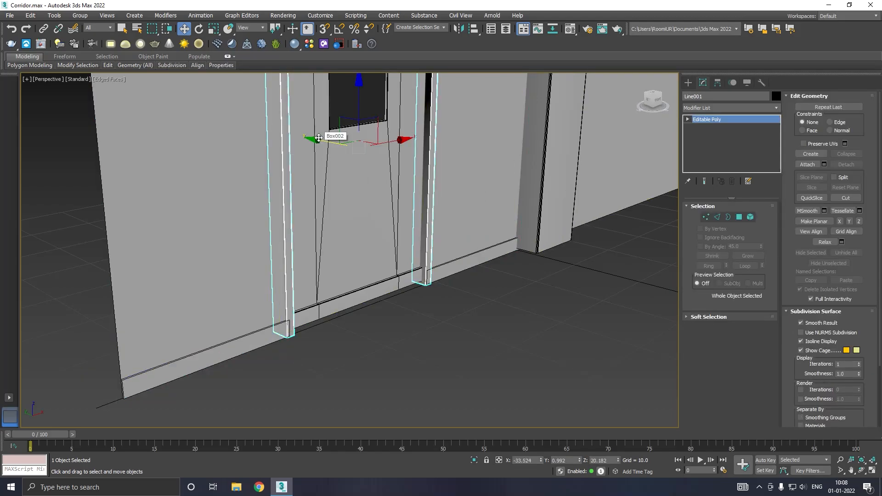
left_click_drag(318, 138, 321, 139)
scroll(254, 321, "up", 4)
Chamfer the front upper edges of both skirting strips on the wall by 0.11 with 2 segments
left_click(309, 329)
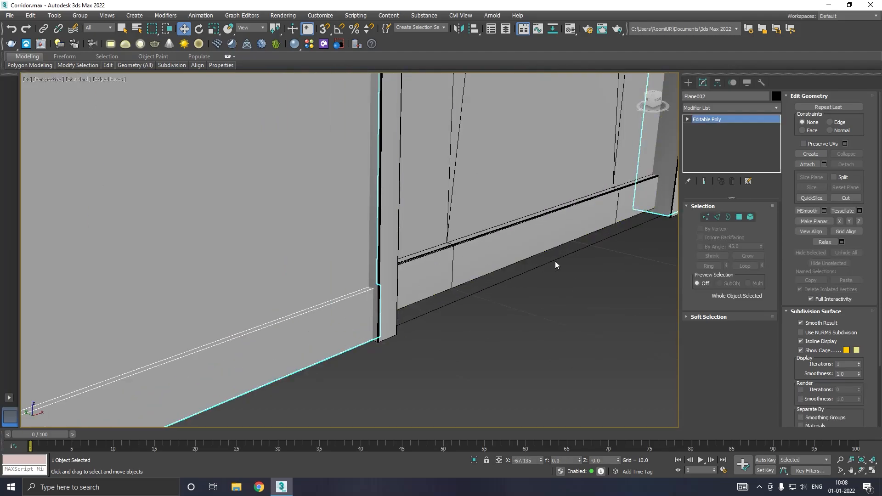
scroll(288, 289, "down", 5)
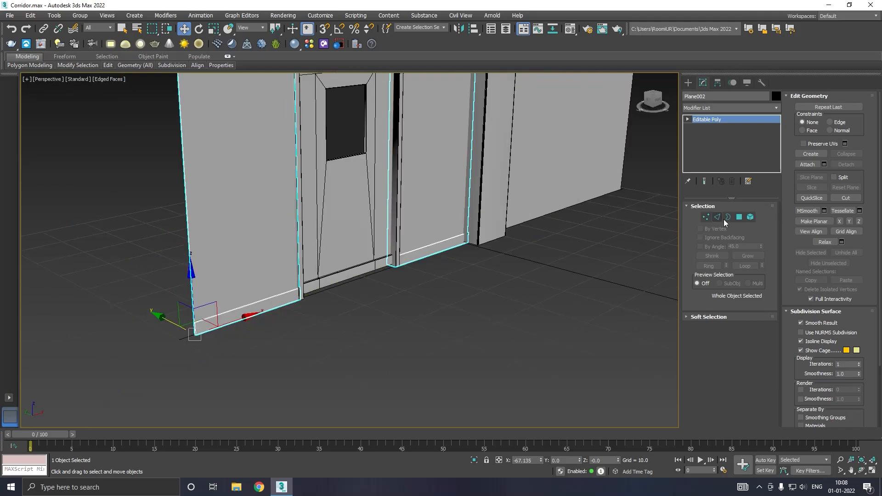
left_click(717, 217)
scroll(242, 334, "up", 3)
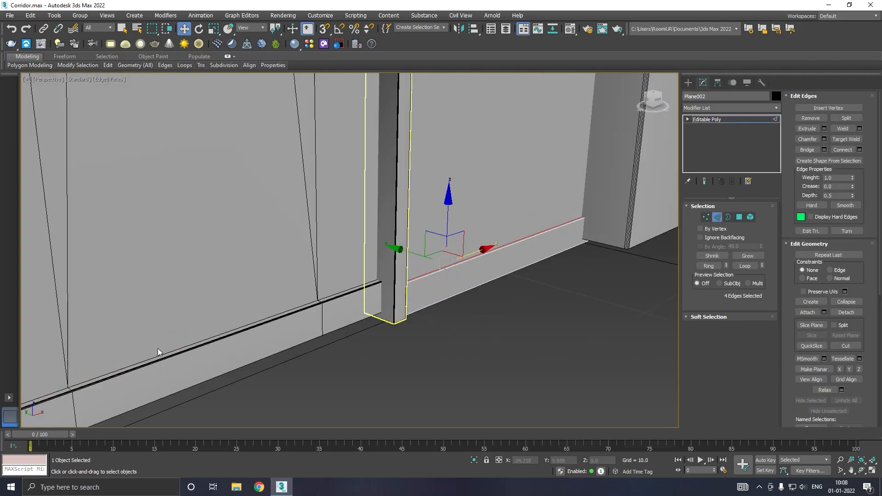
scroll(465, 274, "up", 2)
left_click(438, 268)
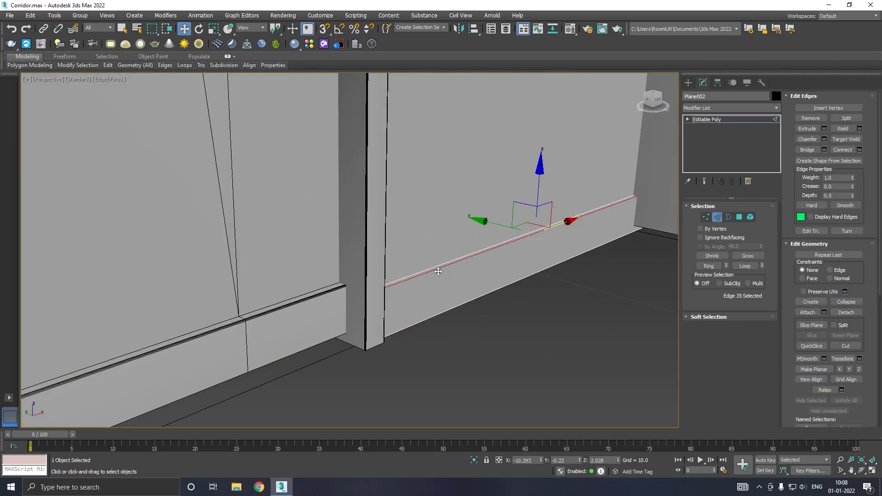
middle_click_drag(606, 233, 496, 263, "alt")
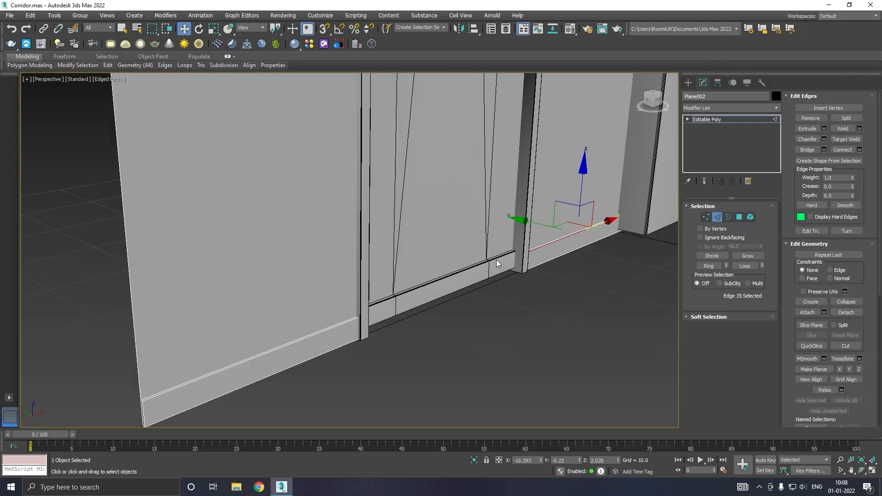
scroll(345, 322, "up", 2)
left_click(343, 325, "ctrl")
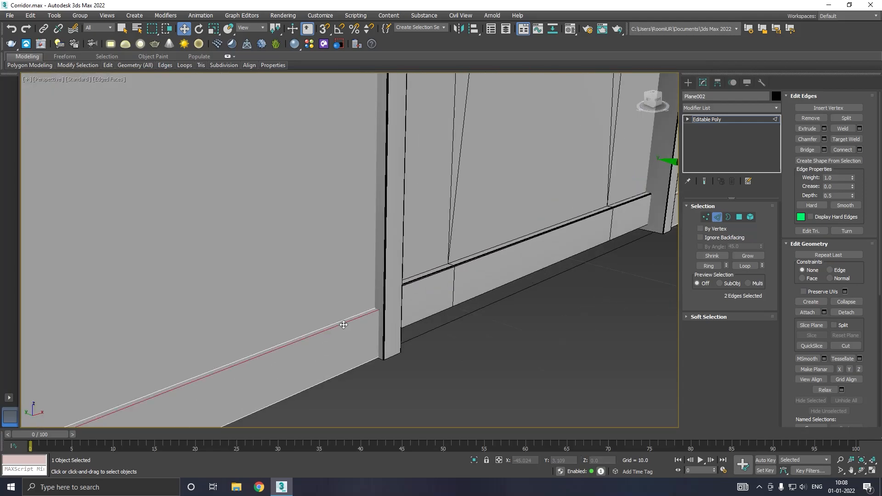
left_click(824, 140)
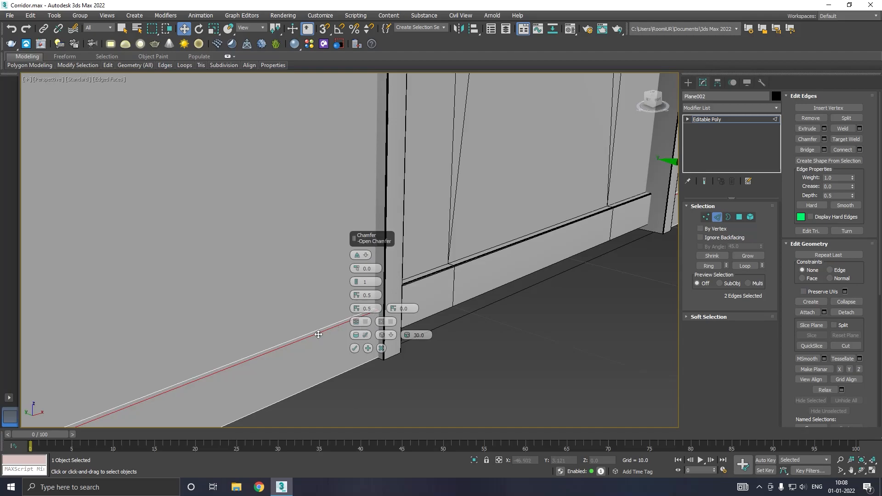
scroll(316, 330, "up", 2)
left_click(355, 267)
left_click(355, 267)
left_click(355, 267)
left_click(355, 267)
left_click(354, 267)
left_click(354, 267)
left_click(355, 269)
left_click(354, 268)
left_click(356, 282)
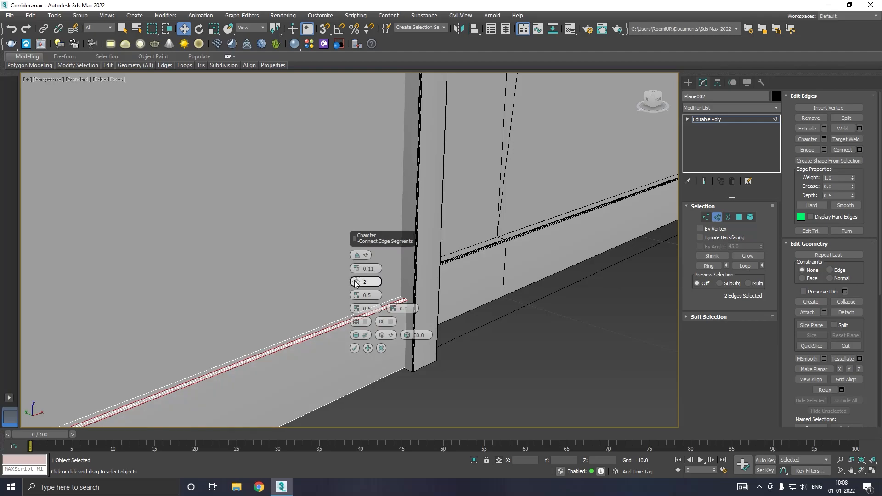
left_click(354, 348)
scroll(278, 349, "down", 6)
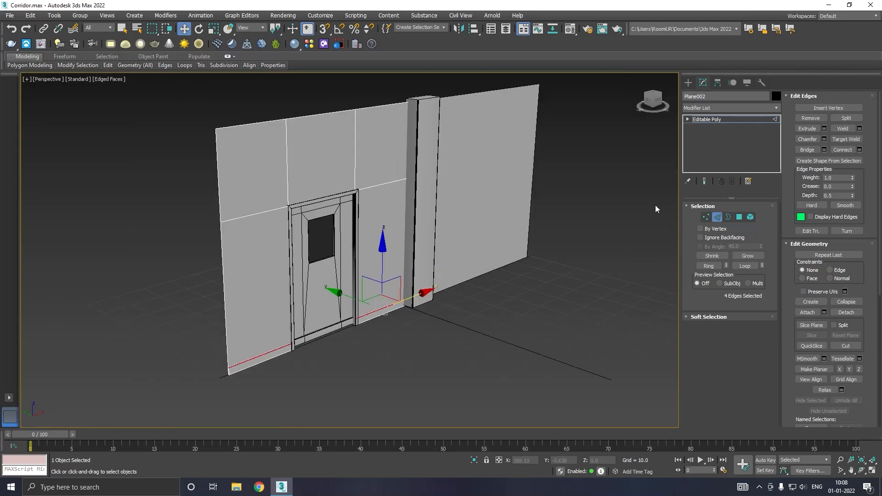
Connect the two vertical edges of the wall plane beyond the pillar with one horizontal segment near the floor, using a slide of -90
left_click(693, 121)
left_click(497, 193)
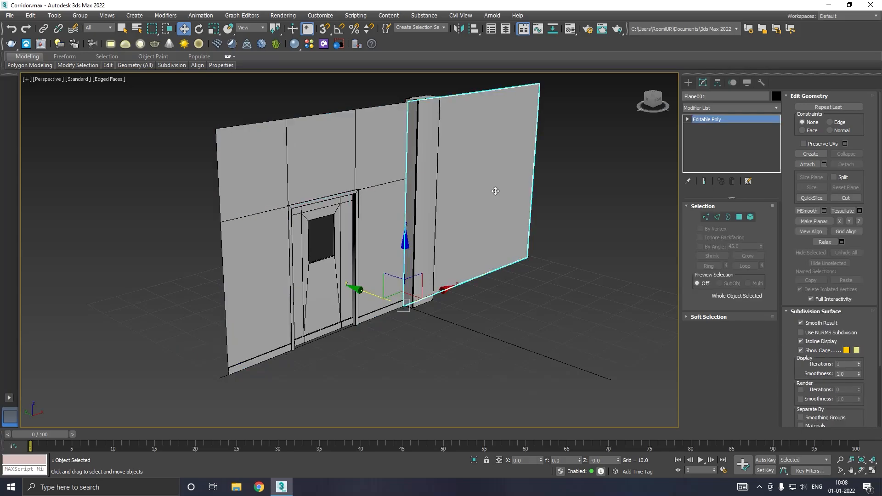
key("f")
scroll(289, 249, "down", 5)
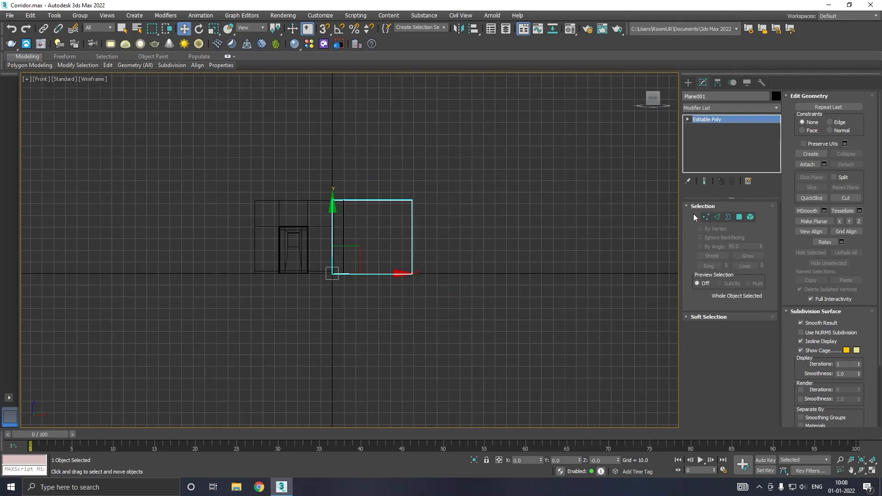
left_click(715, 217)
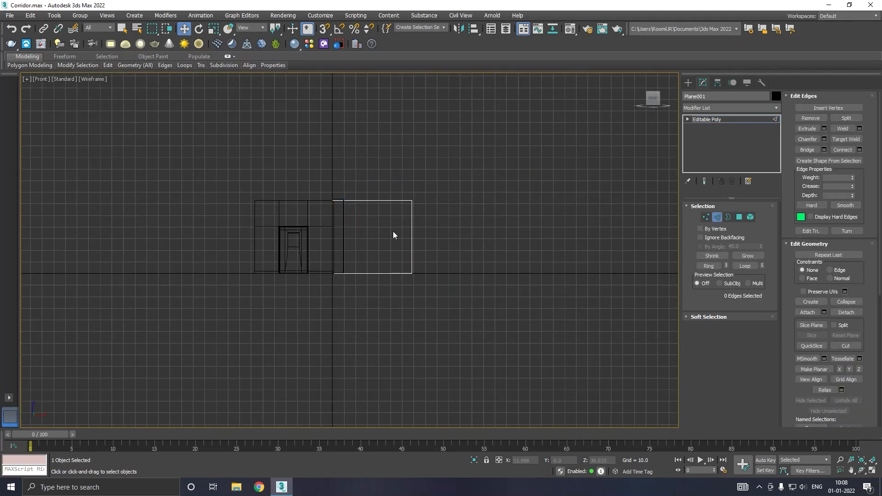
scroll(393, 231, "up", 5)
left_click_drag(479, 230, 132, 252)
left_click(200, 249)
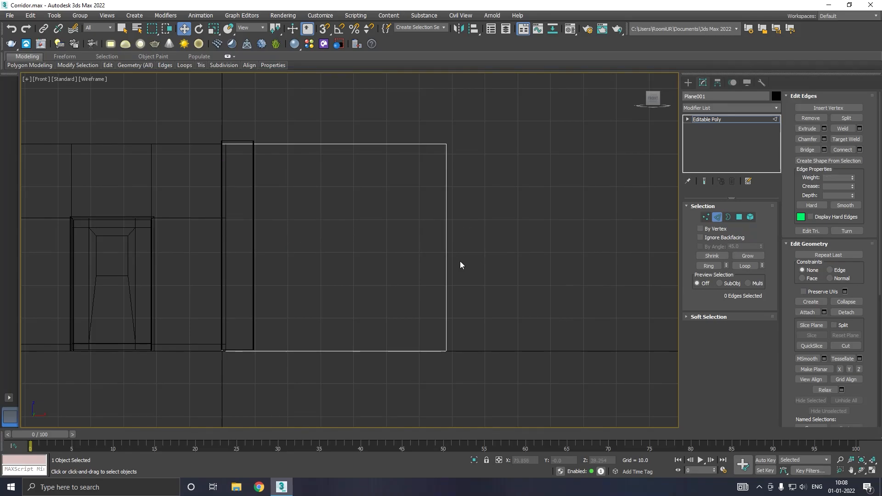
left_click_drag(492, 224, 434, 253)
left_click_drag(221, 254, 211, 254)
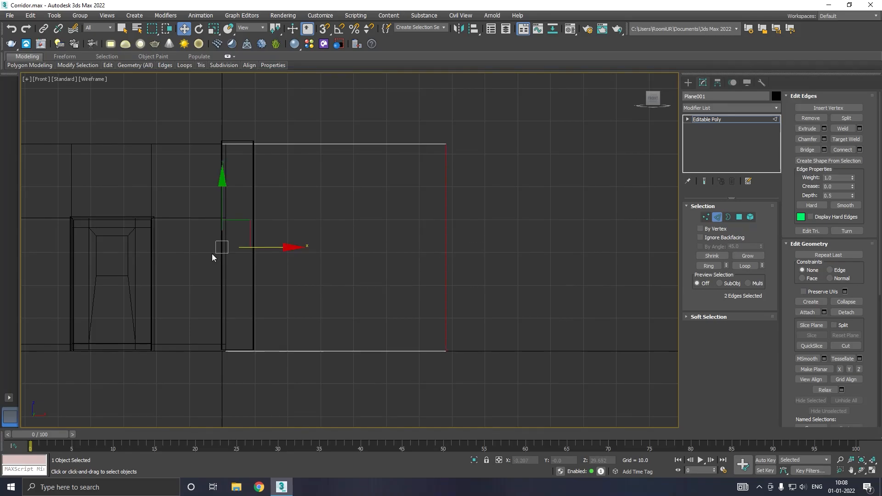
left_click(860, 150)
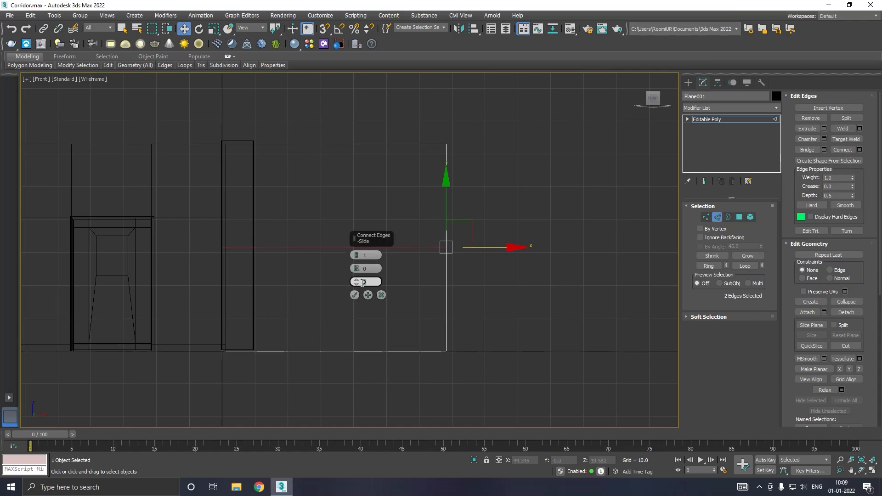
left_click(358, 283)
type("-90")
key("Return")
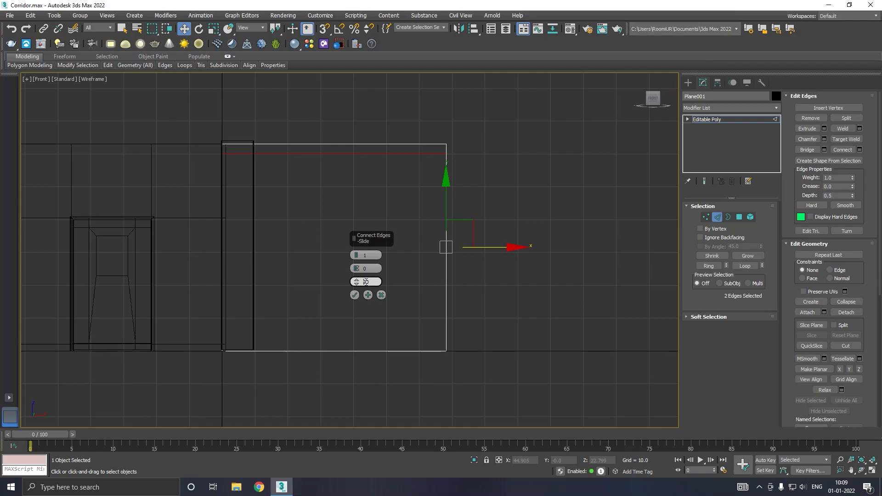
key("Return")
left_click(355, 294)
key("p")
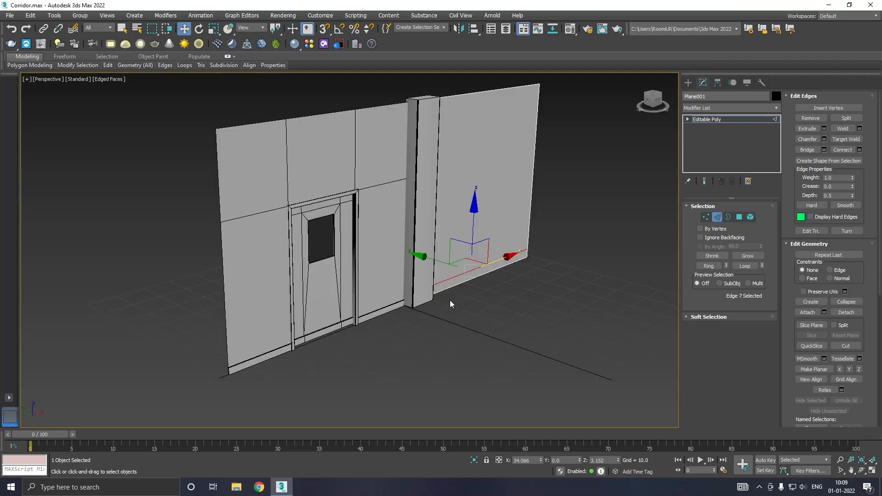
Lower the new horizontal edge to about Z 1.88, near the height of the skirting beside the door
scroll(450, 303, "up", 4)
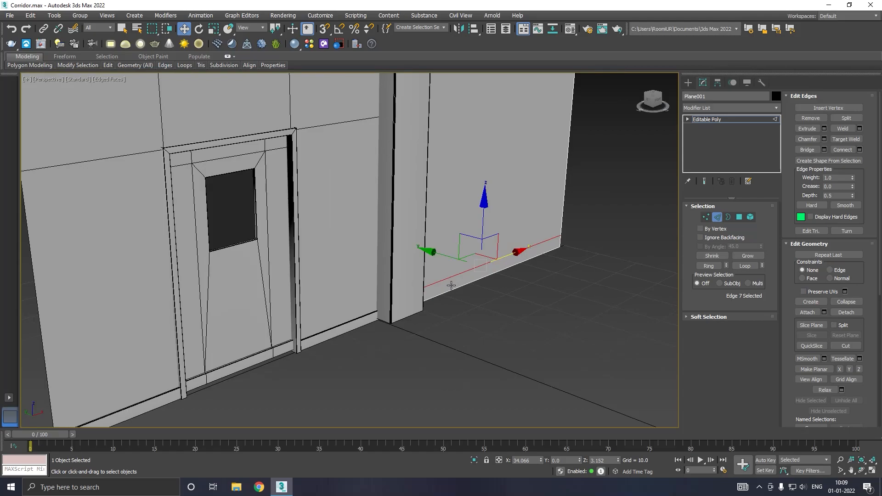
middle_click_drag(454, 289, 419, 259, "alt")
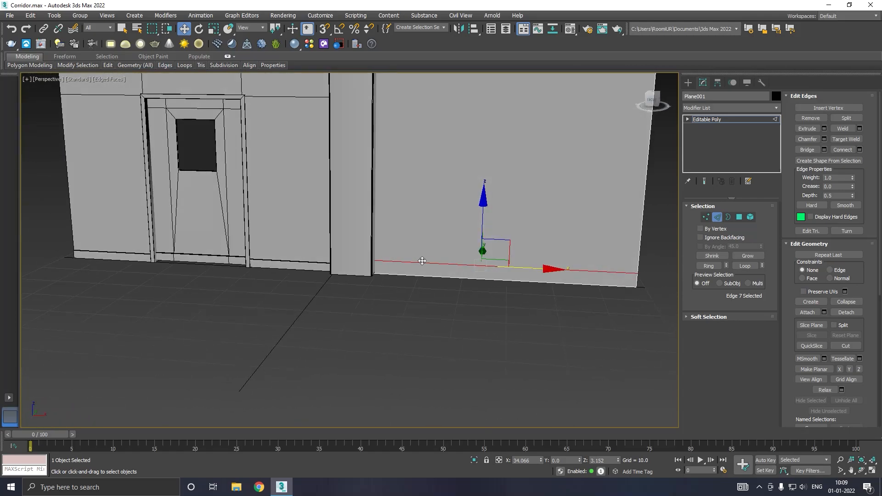
scroll(423, 261, "up", 2)
scroll(423, 260, "up", 2)
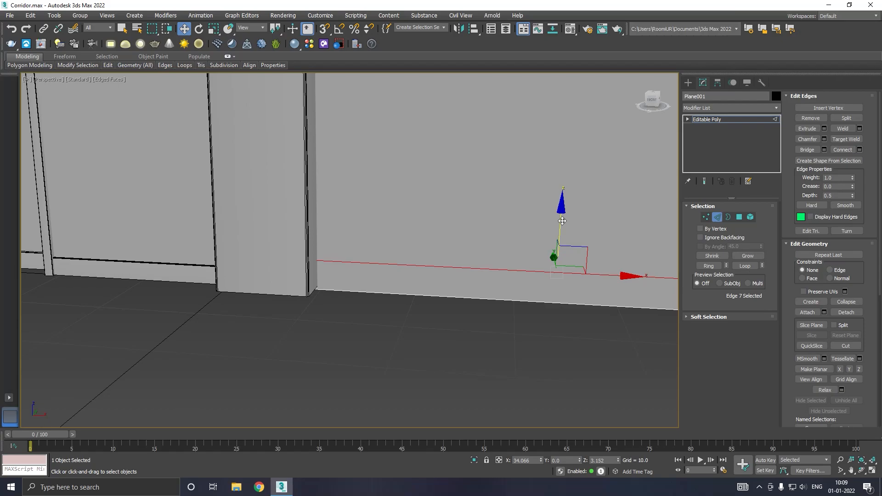
left_click_drag(562, 221, 561, 229)
key("f")
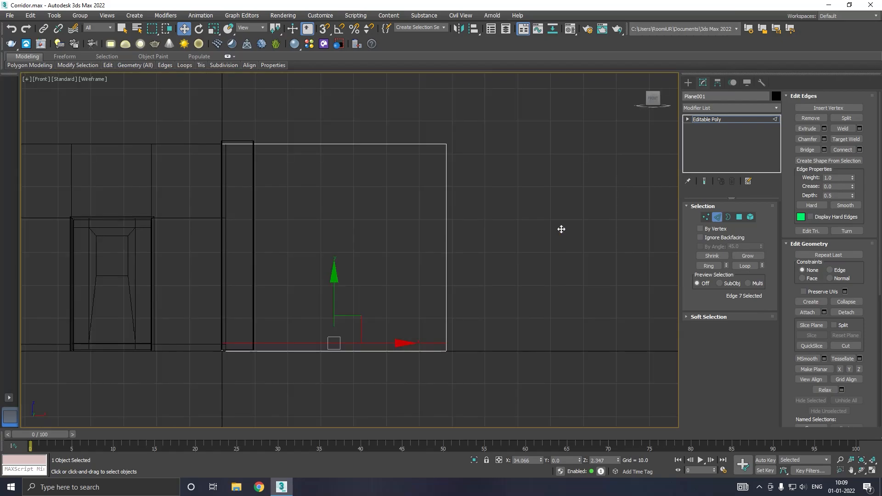
scroll(235, 337, "up", 3)
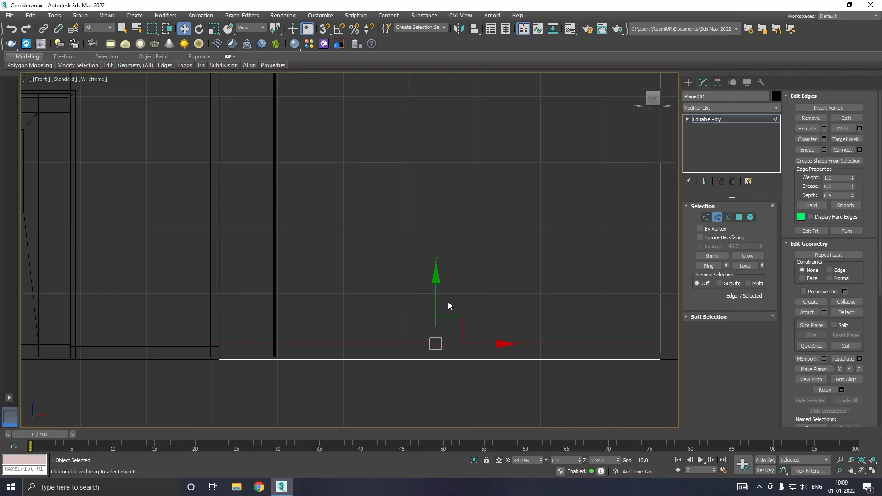
left_click_drag(435, 296, 437, 302)
key("p")
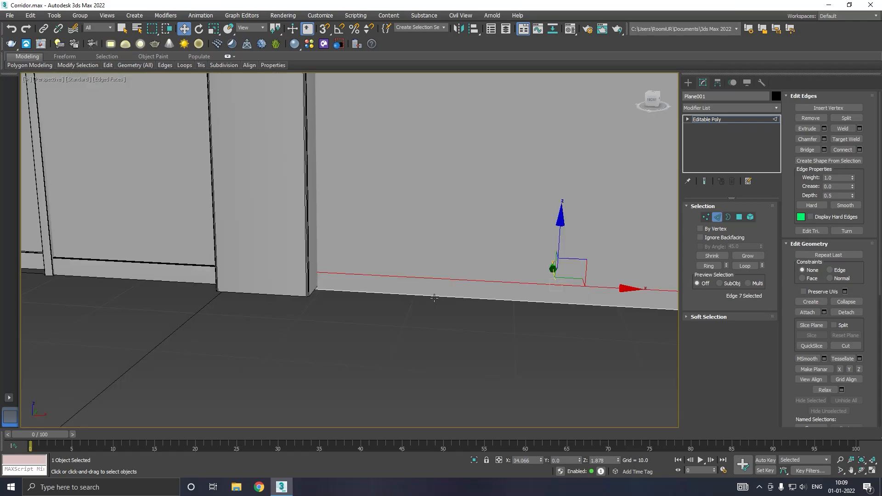
Extrude the narrow polygon along the base of the wall beyond the pillar by about 0.39 to form its skirting
left_click(740, 218)
left_click(496, 283)
middle_click_drag(492, 295, 437, 274, "alt")
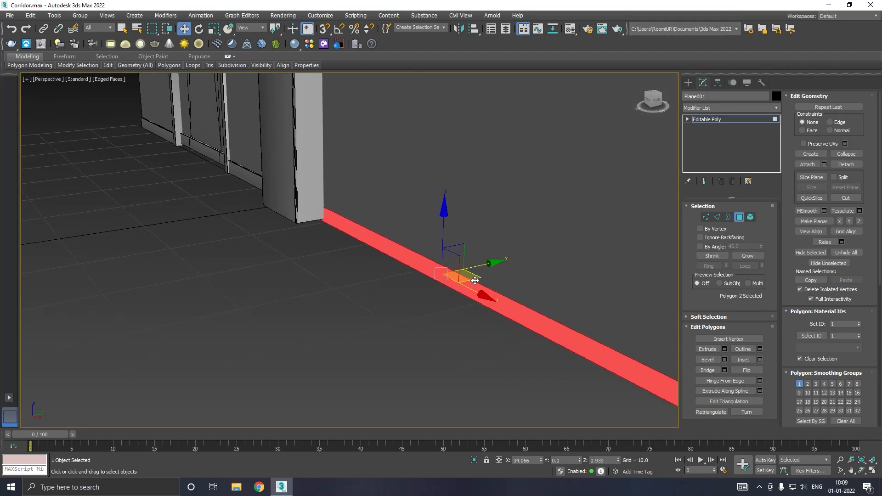
scroll(538, 305, "down", 2)
middle_click_drag(537, 305, 459, 289)
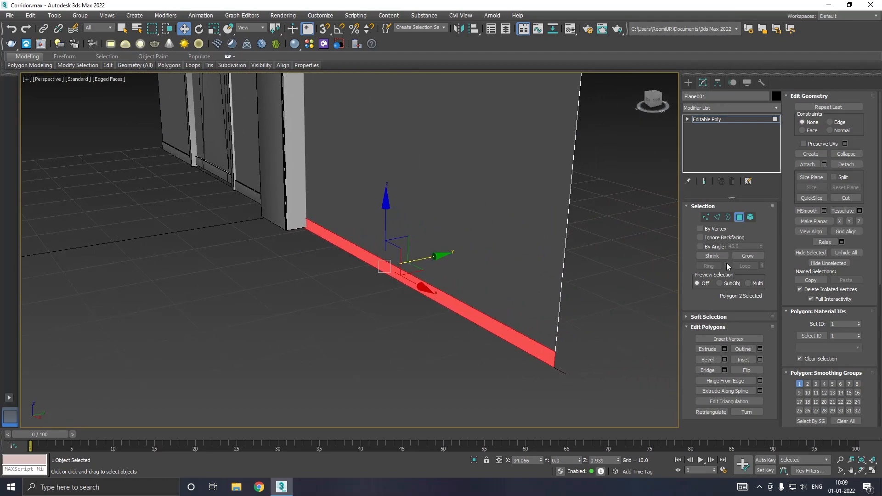
left_click(725, 349)
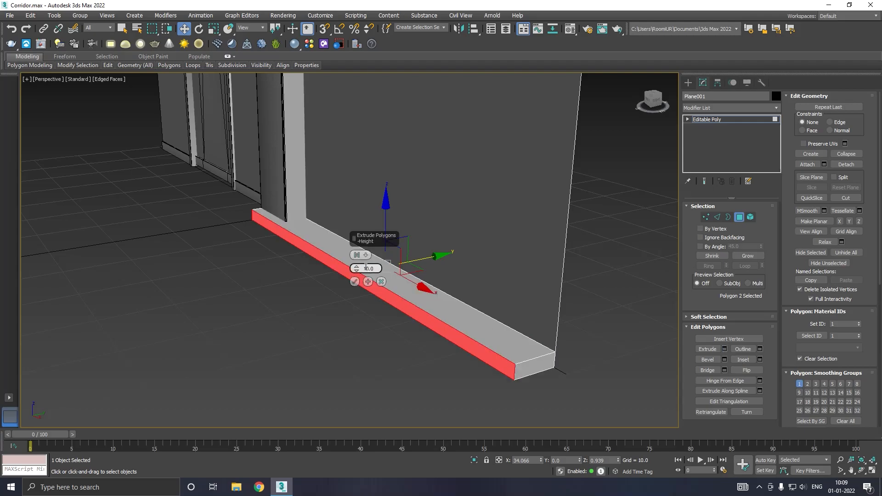
left_click_drag(359, 267, 376, 307)
left_click(376, 308)
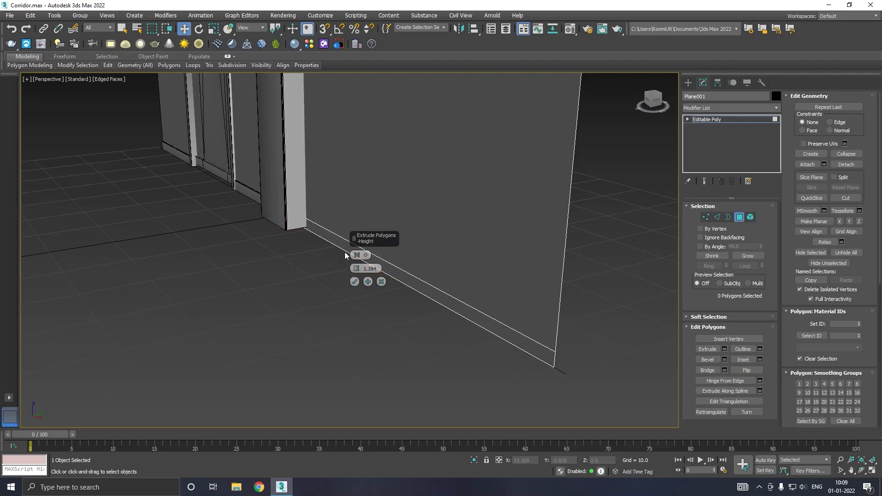
left_click(11, 29)
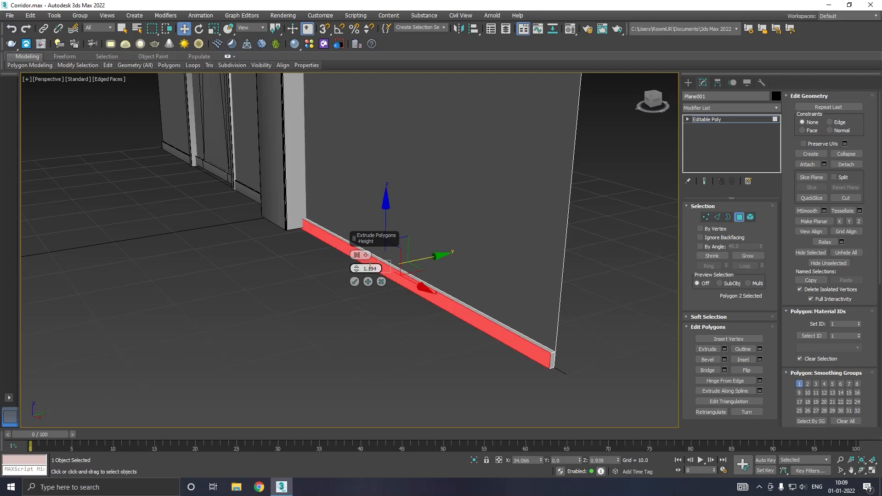
left_click(355, 271)
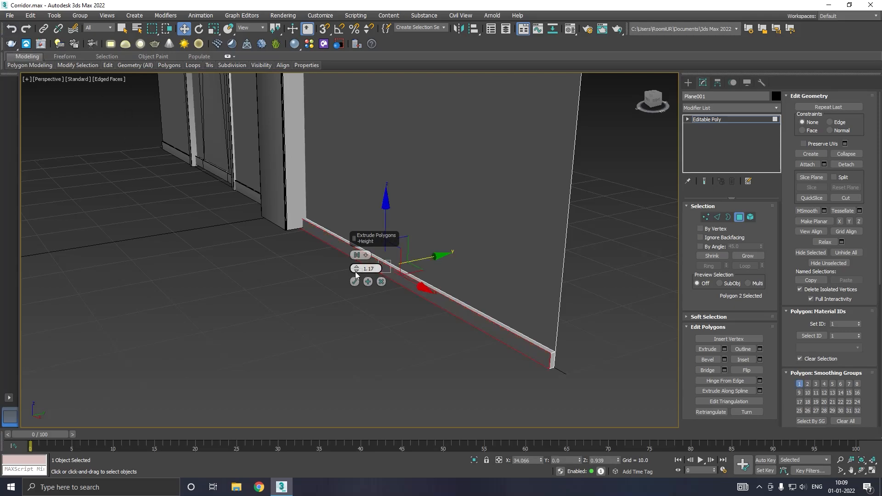
left_click_drag(357, 271, 357, 271)
left_click(357, 281)
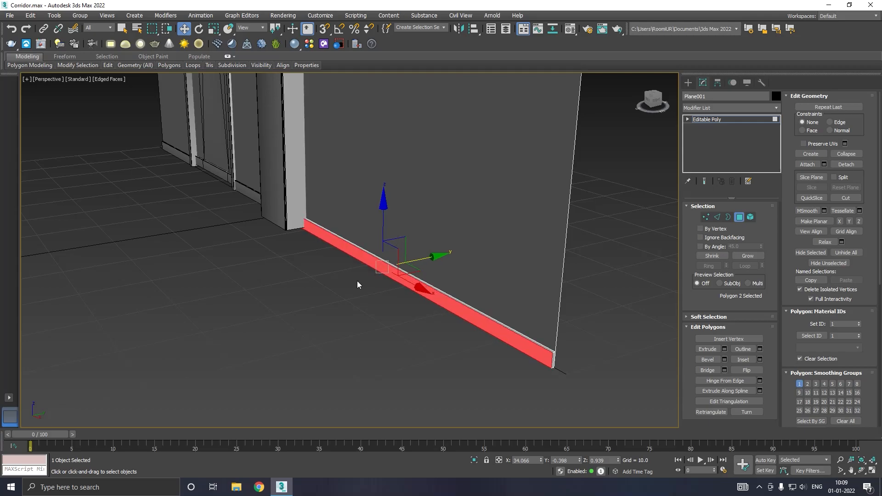
Chamfer the new skirting's front upper edge by 0.1 with 2 segments, leave edge editing and deselect the wall
left_click(717, 217)
scroll(548, 354, "up", 2)
left_click(547, 351)
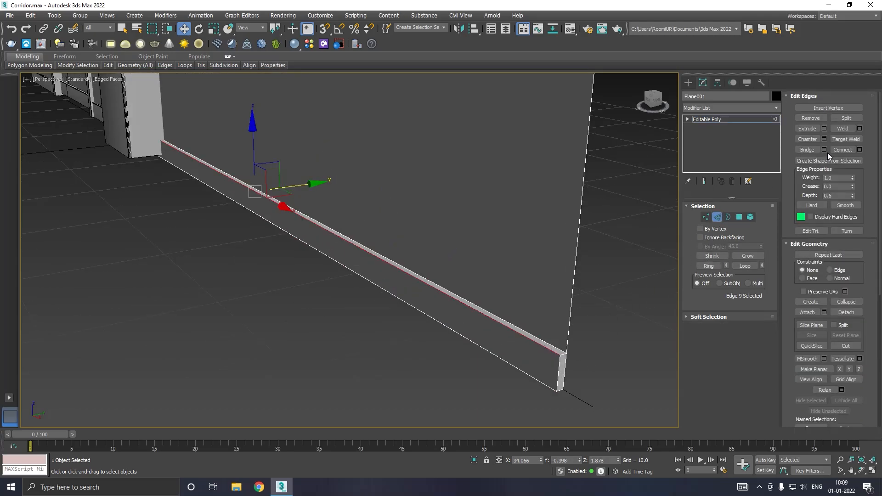
left_click(825, 138)
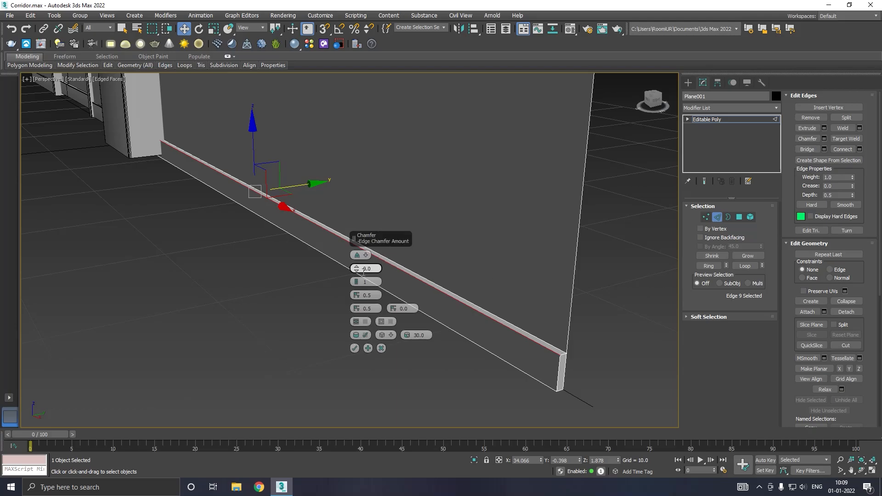
left_click_drag(360, 281, 355, 269)
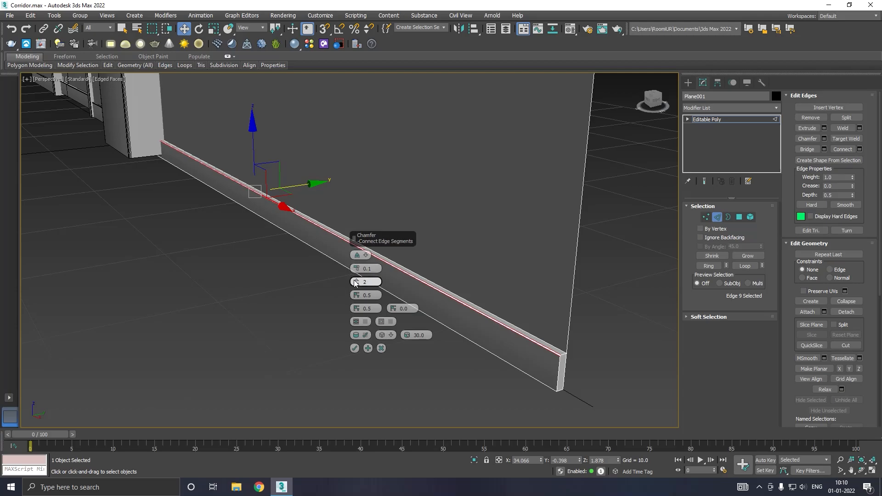
left_click(355, 349)
left_click(713, 121)
middle_click_drag(537, 227, 658, 224, "alt")
left_click(656, 220)
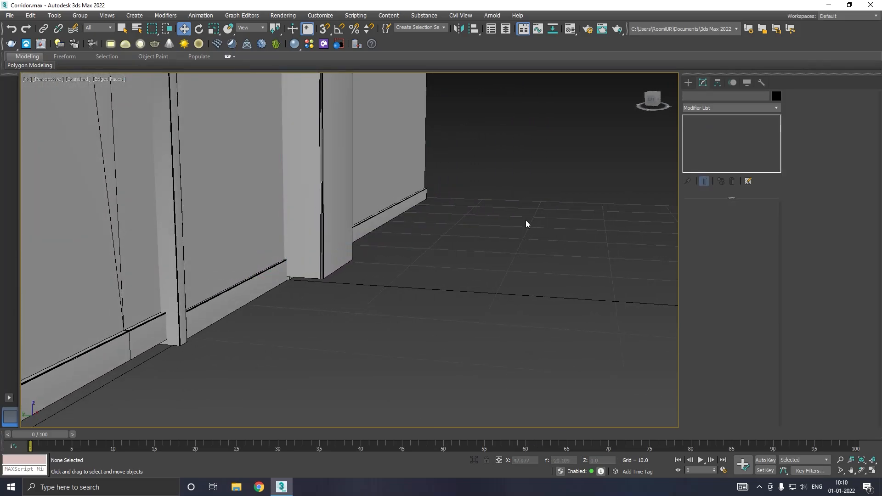
Make one copy of the wall beyond the pillar and place it along X at about -134, on the other side of the door wall
scroll(520, 220, "down", 5)
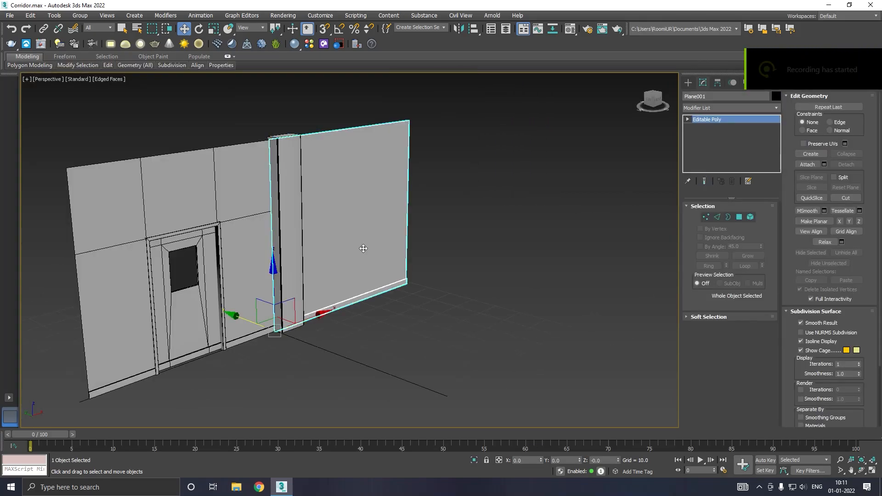
middle_click_drag(385, 248, 502, 219, "alt")
left_click_drag(449, 265, 414, 321, "shift")
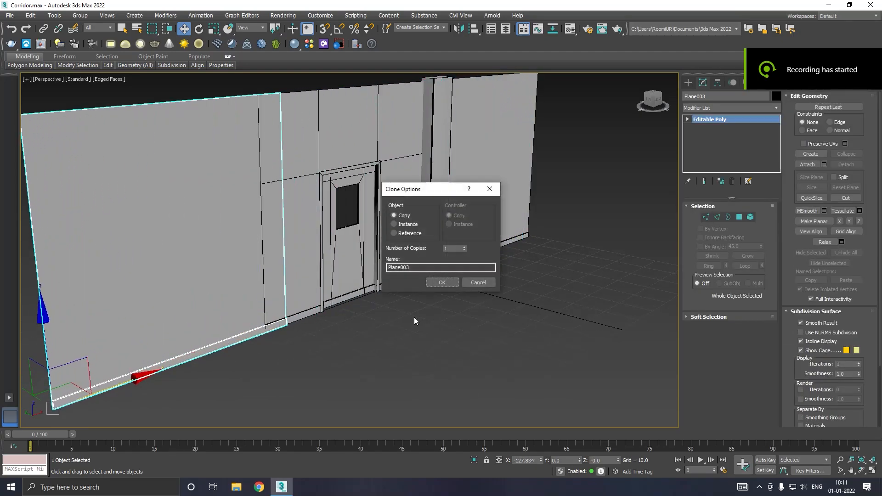
left_click(442, 282)
middle_click_drag(442, 282, 275, 355, "alt")
left_click_drag(239, 357, 215, 366)
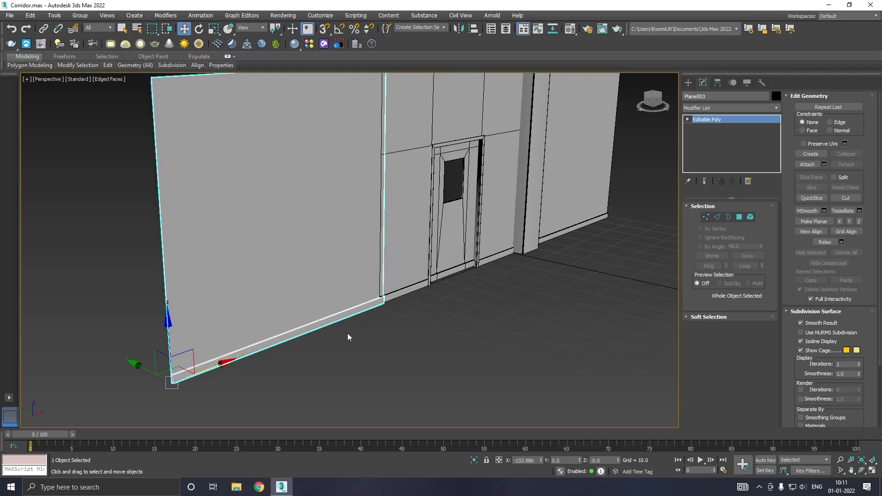
Inset the large polygon of the copied wall by about 20.697
left_click(738, 217)
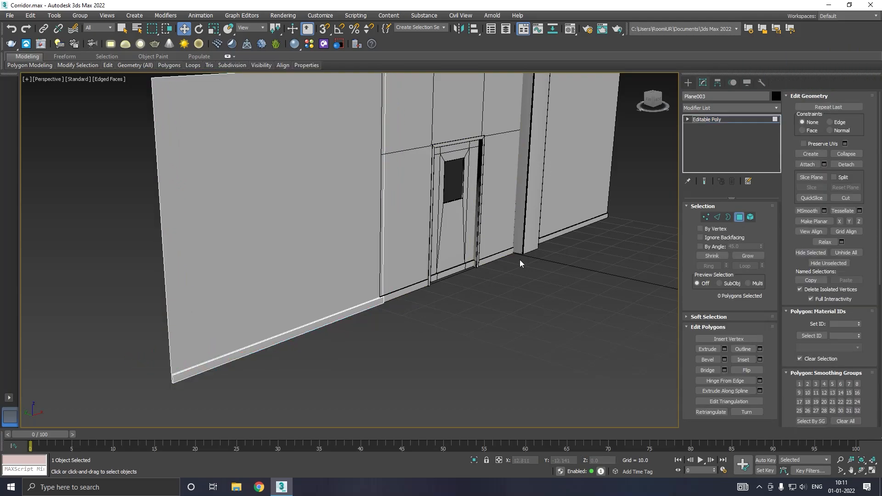
left_click(273, 271)
left_click(760, 360)
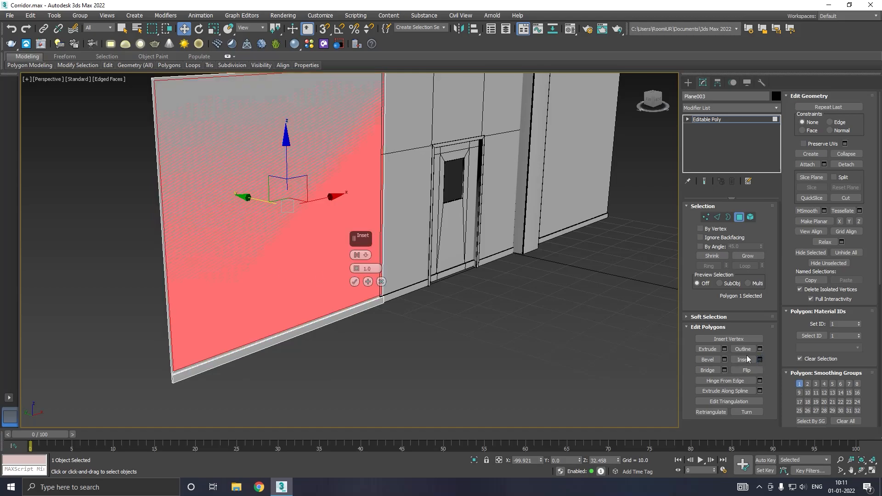
left_click_drag(358, 270, 350, 204)
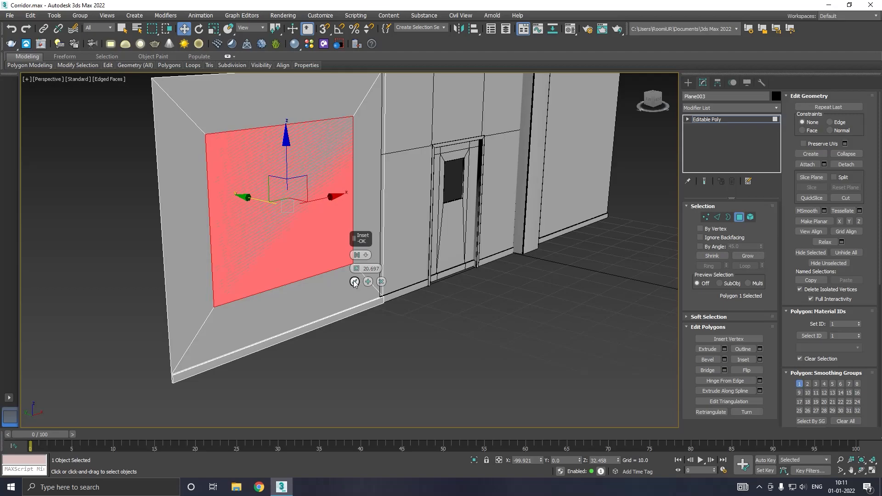
left_click(354, 282)
Raise the lower edge of the inset rectangle on the copied wall to about Z 20.47
left_click(716, 217)
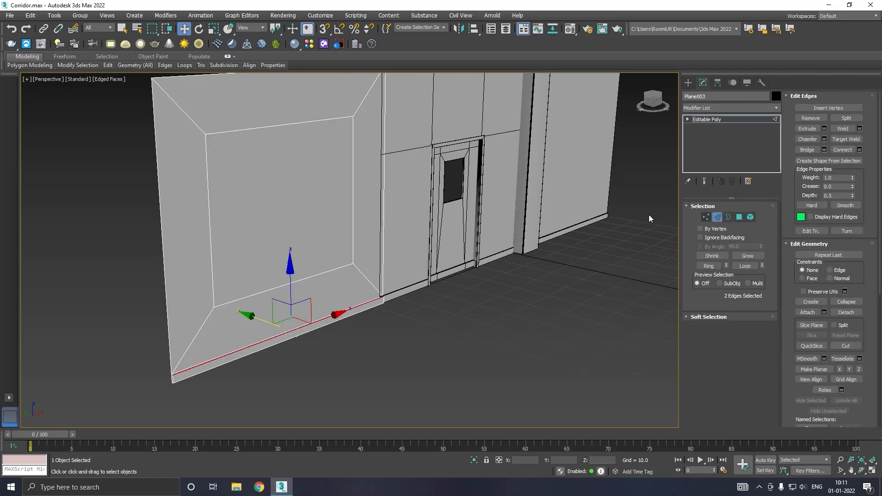
left_click(253, 295)
left_click_drag(289, 246, 288, 221)
scroll(322, 237, "up", 4)
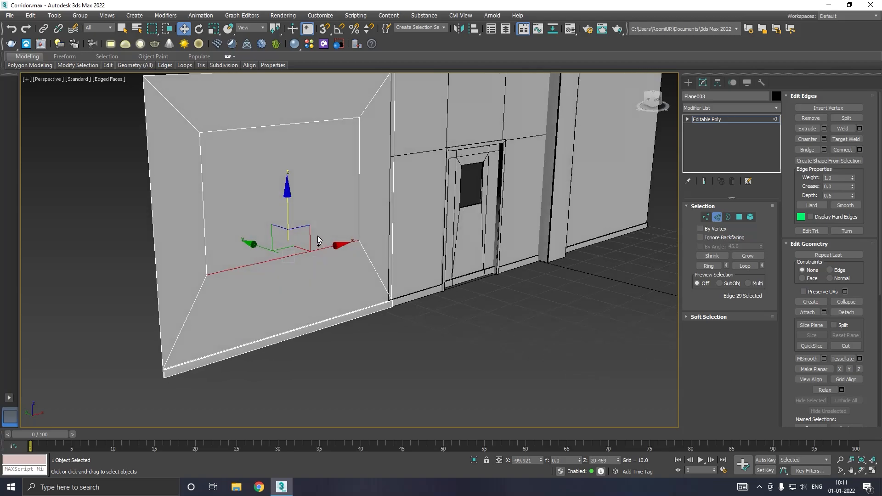
Move the inset polygon on the copied wall down to about Z 25.36
left_click(739, 217)
left_click_drag(296, 129, 298, 174)
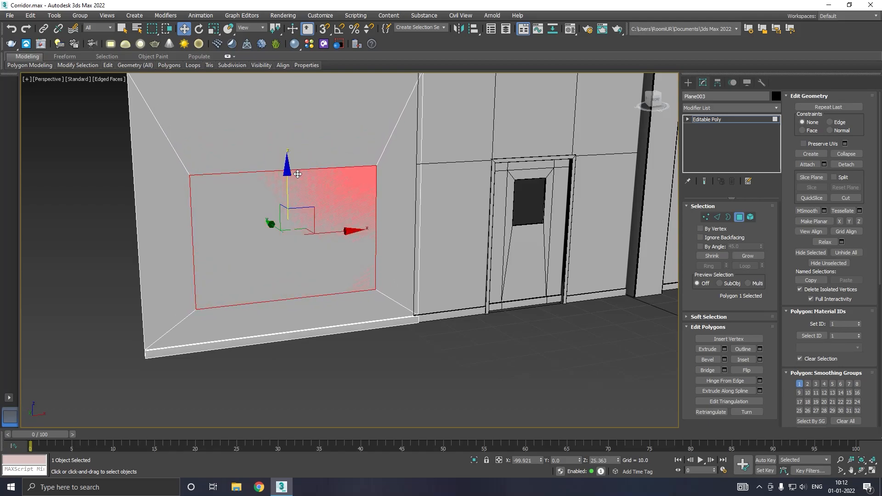
key("f")
scroll(307, 171, "down", 8)
scroll(492, 186, "down", 5)
scroll(431, 183, "up", 10)
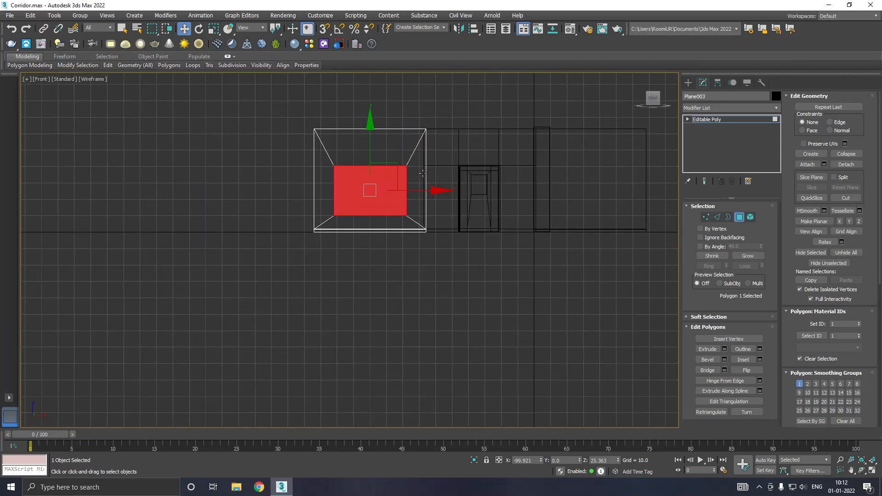
Raise the copied wall's inset polygon to about Z 25.75, and extrude it back into the wall to about Y 1.09
left_click_drag(274, 168, 275, 166)
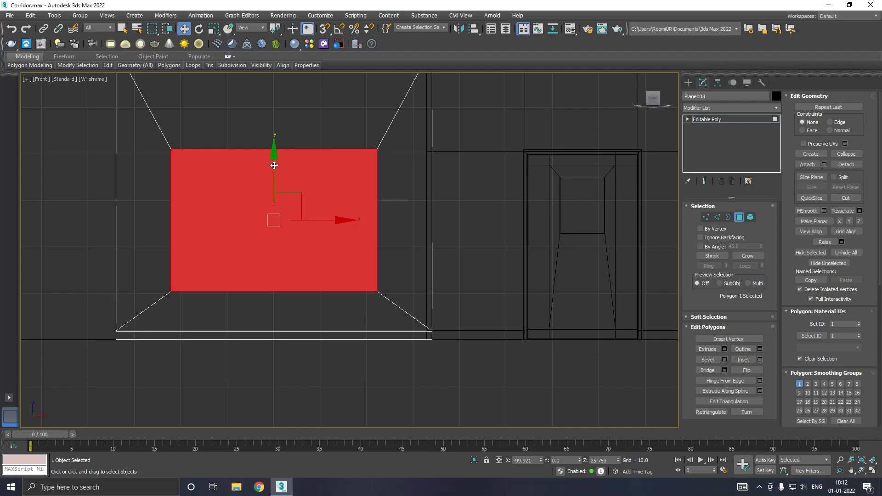
key("p")
middle_click_drag(320, 182, 362, 184, "alt")
scroll(286, 222, "up", 2)
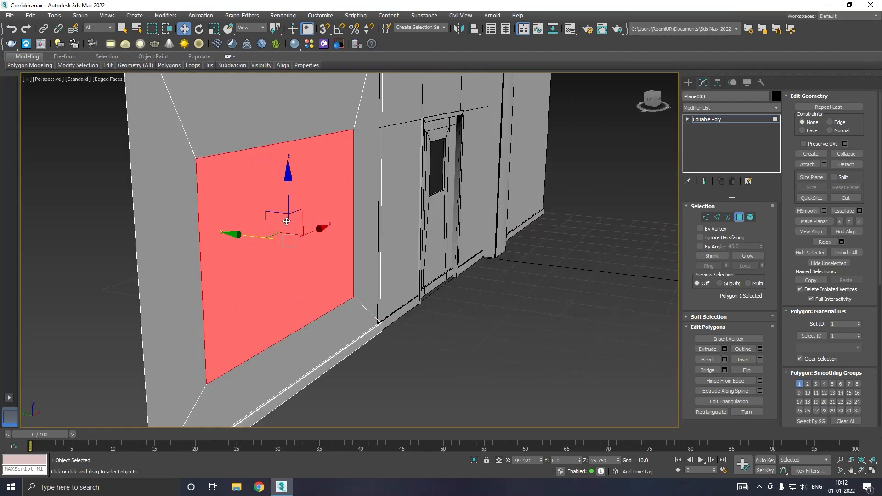
left_click(725, 350)
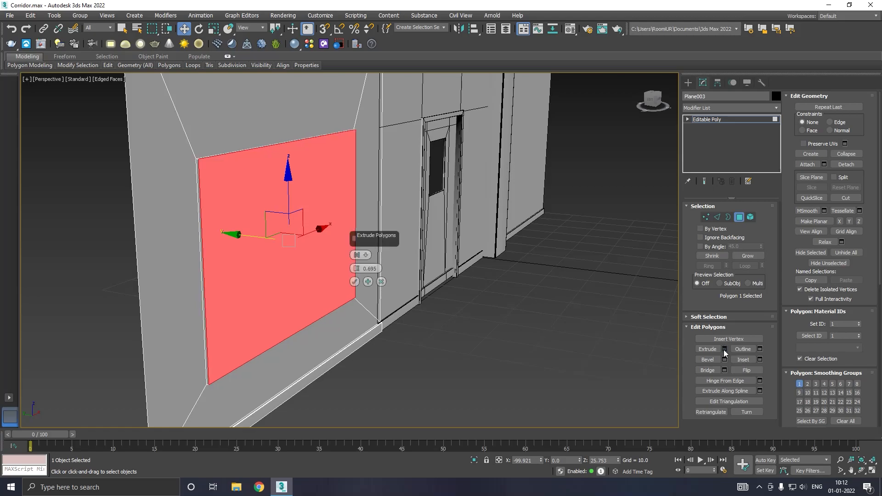
left_click(355, 281)
mouse_move(238, 235)
left_mouse_down()
mouse_move(216, 230)
mouse_move(230, 232)
left_mouse_up()
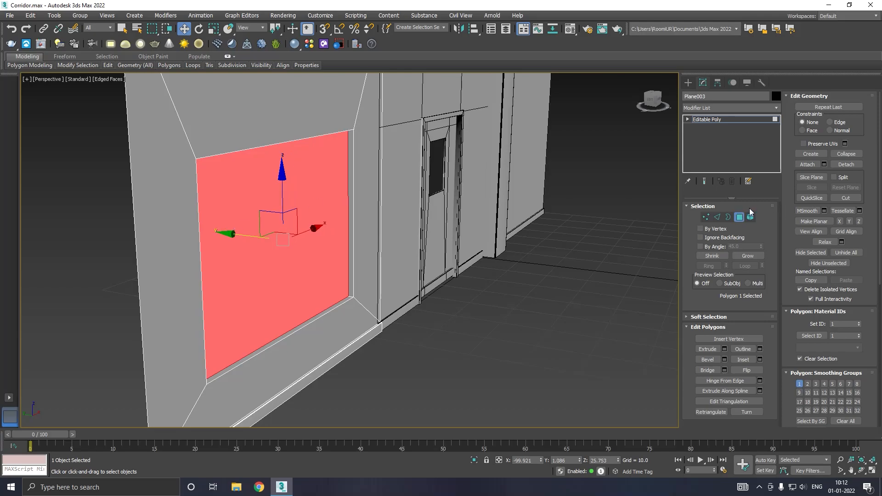
Detach the recessed polygon as the separate object Object001 and isolate it
left_click(842, 164)
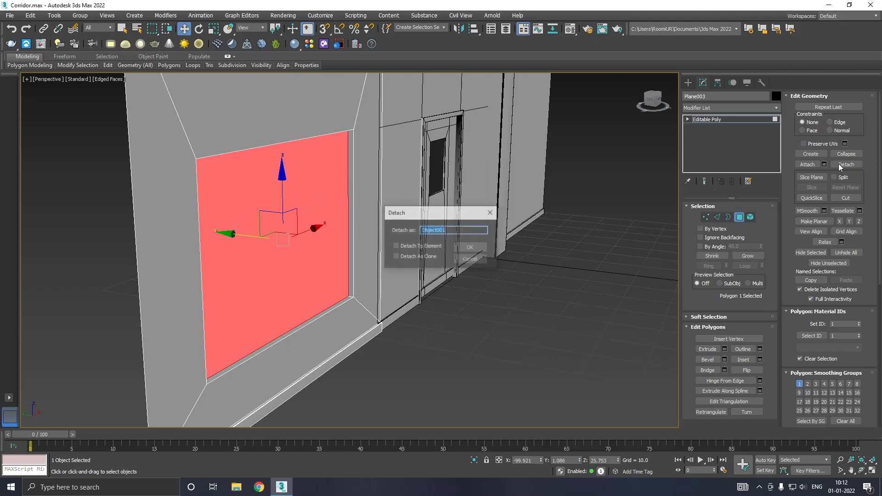
left_click(470, 248)
left_click(715, 120)
left_click(272, 246)
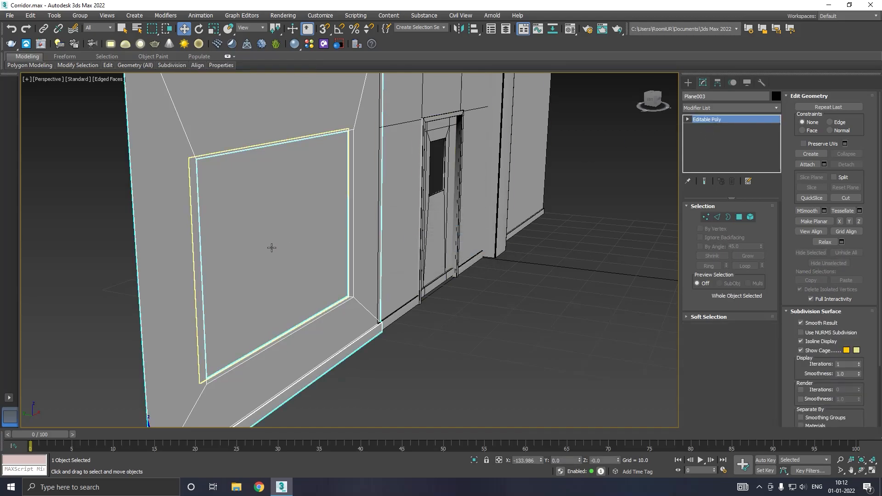
left_click(474, 460)
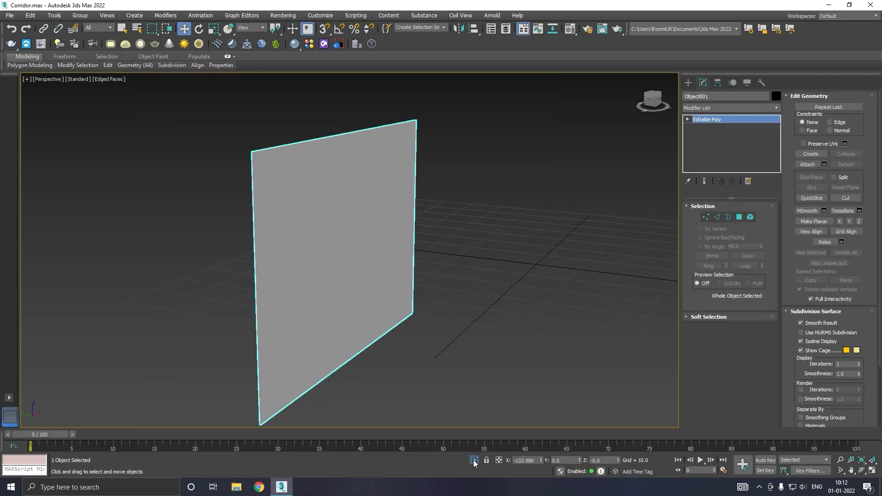
middle_click_drag(519, 246, 533, 232, "alt")
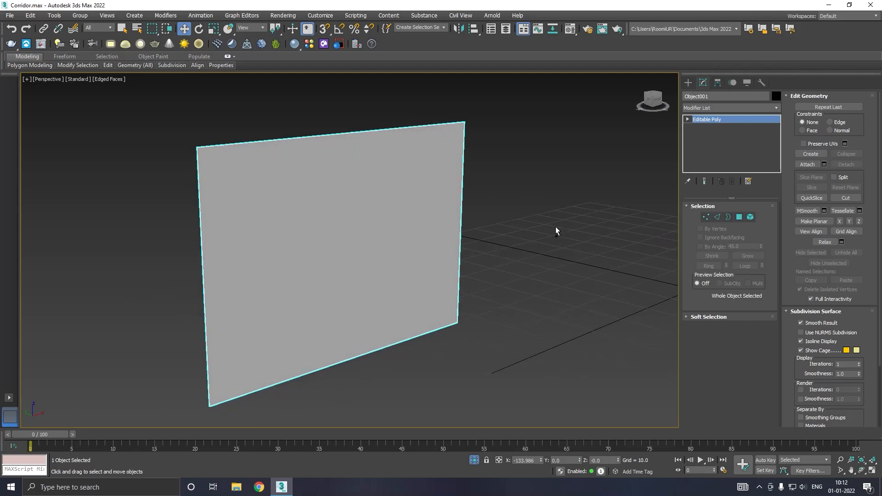
Connect the detached panel's upper and lower edges with 4 segments, pinch 4 and slide 0
left_click(718, 217)
left_click_drag(365, 379, 365, 382)
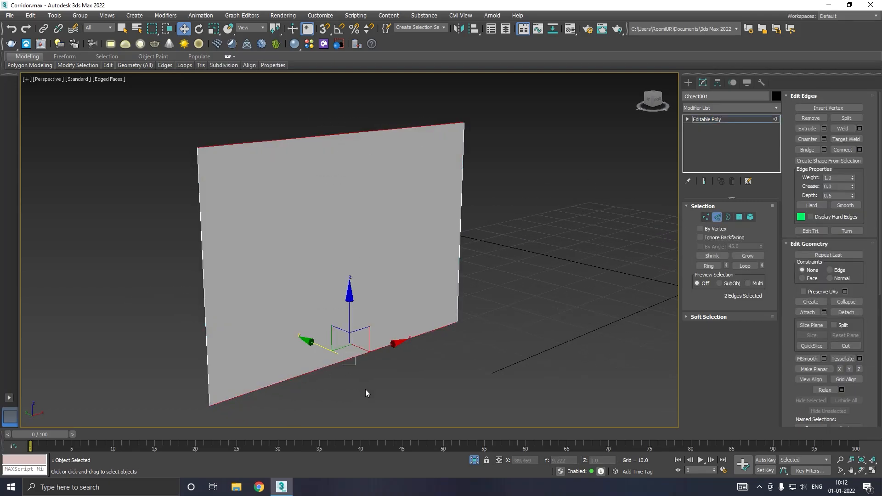
left_click(859, 149)
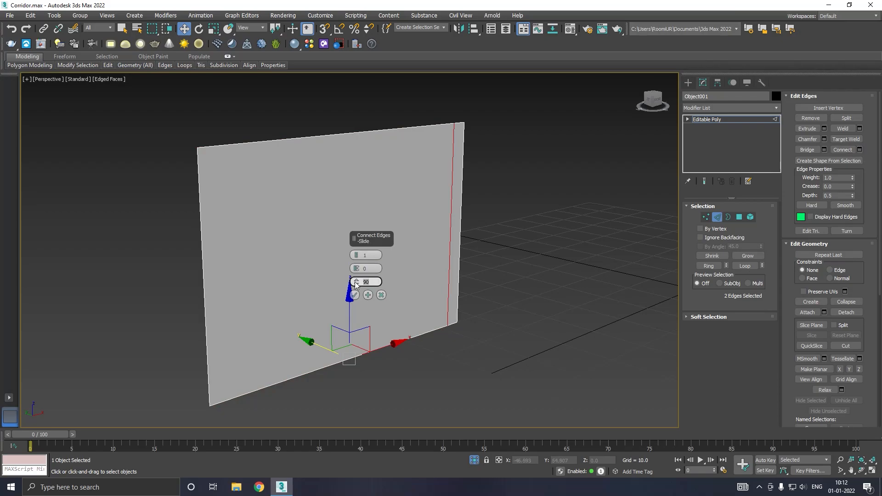
right_click(355, 282)
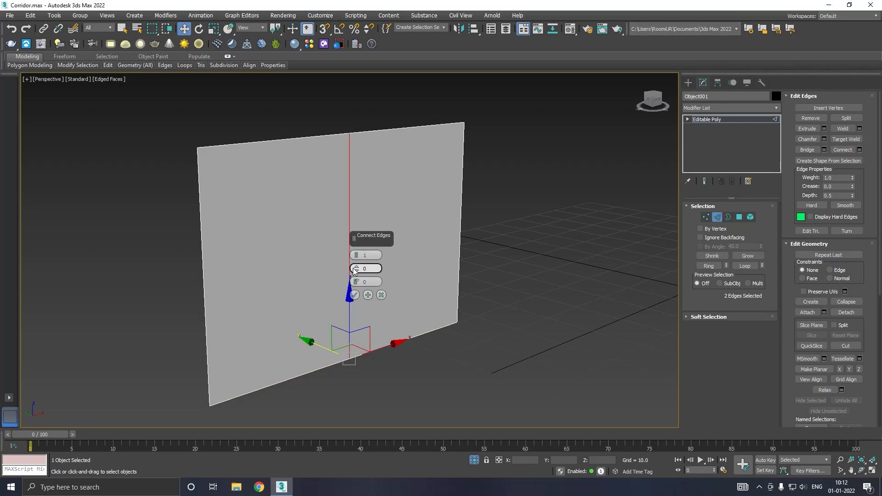
left_click(356, 267)
left_click_drag(357, 256, 358, 256)
left_click(357, 257)
left_click(357, 257)
left_click(357, 258)
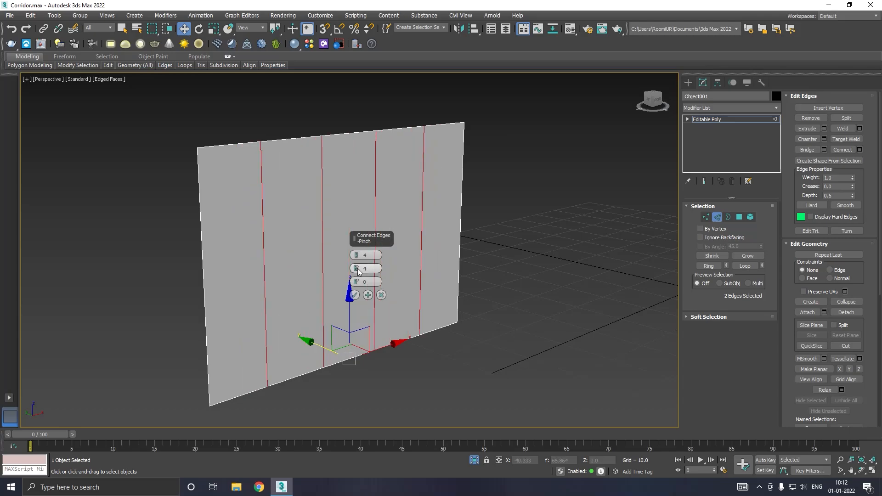
left_click(354, 295)
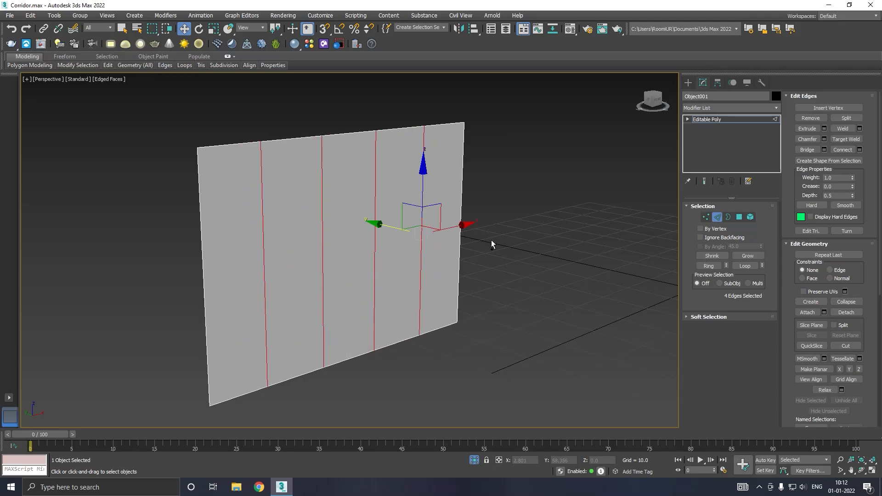
Connect all the panel's vertical edges with 2 segments, pinch 0 and slide 0
middle_click_drag(492, 241, 465, 242, "alt")
left_click_drag(550, 238, 73, 258)
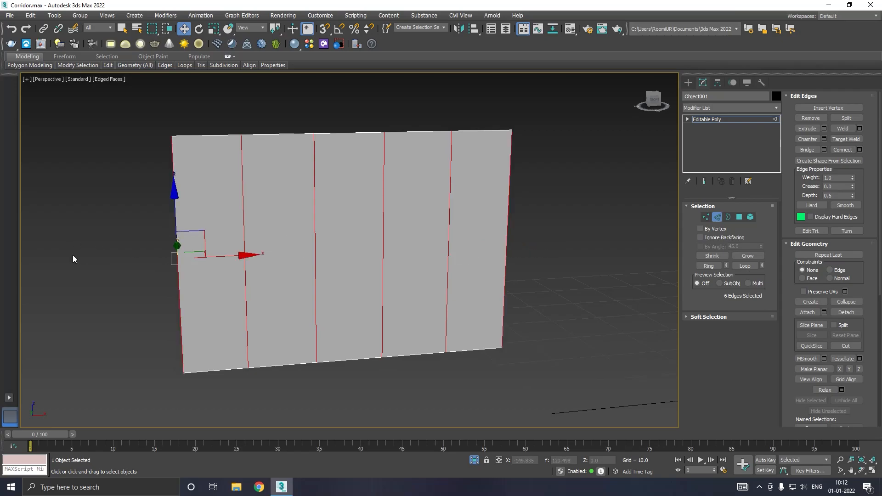
left_click(860, 150)
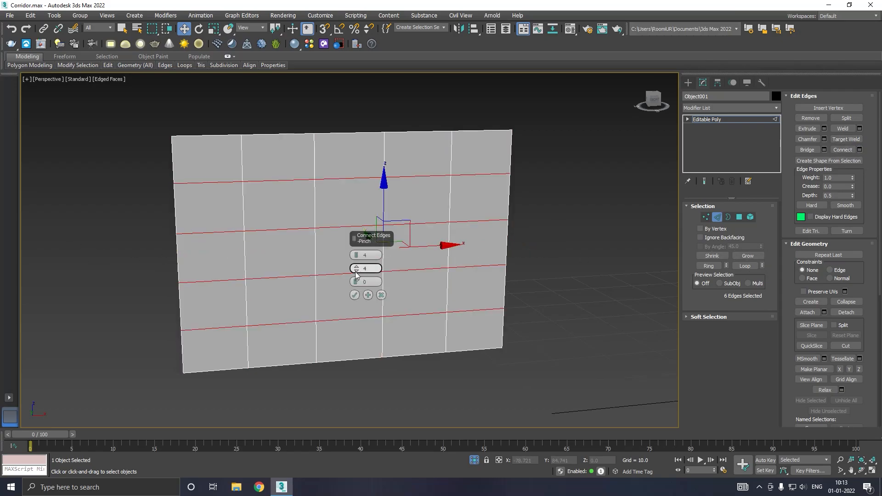
left_click_drag(357, 274, 356, 266)
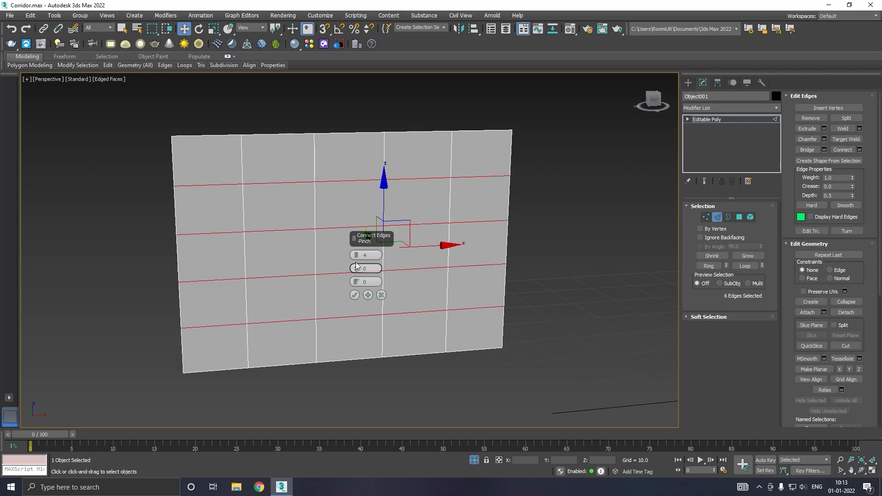
left_click(358, 258)
left_click(358, 258)
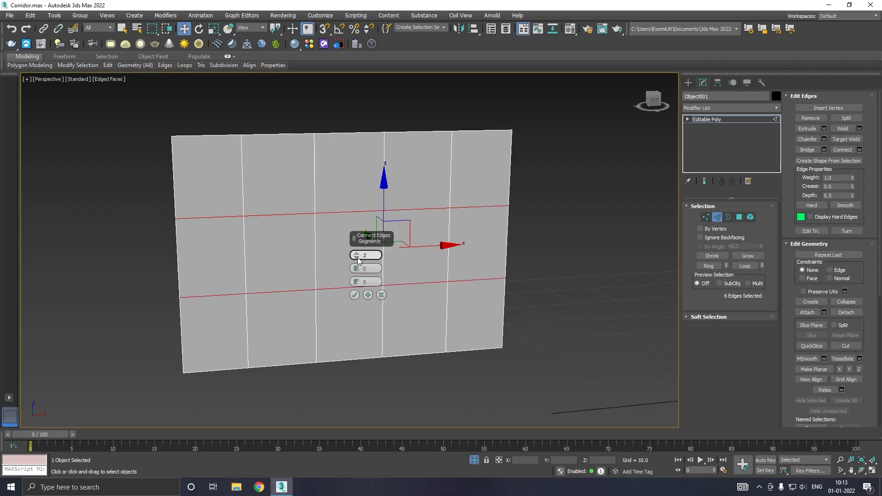
left_click(357, 254)
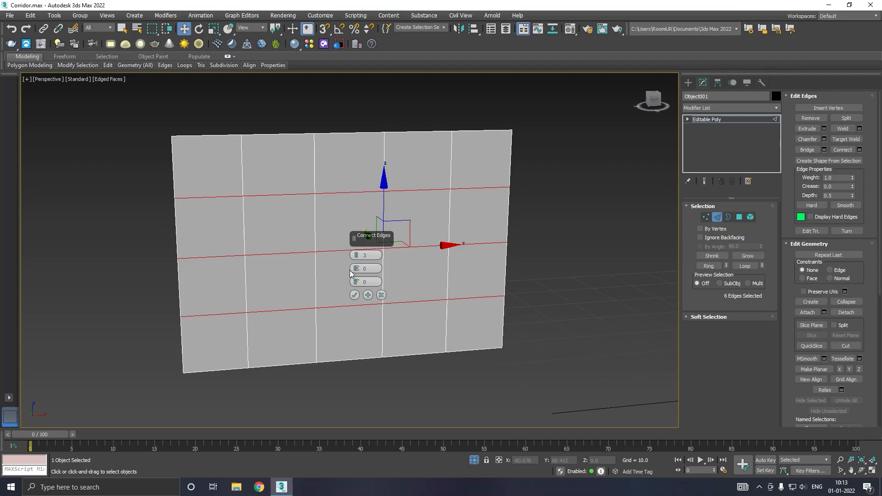
left_click(358, 258)
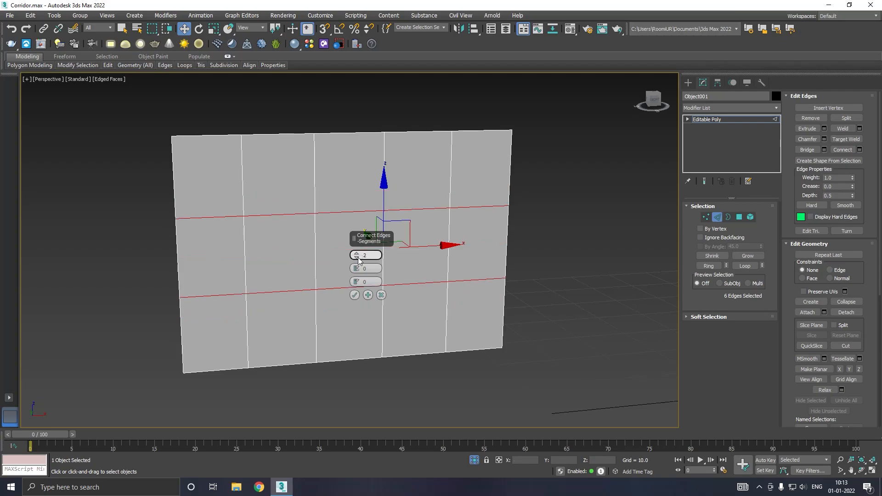
left_click(355, 295)
middle_click_drag(366, 296, 393, 291, "alt")
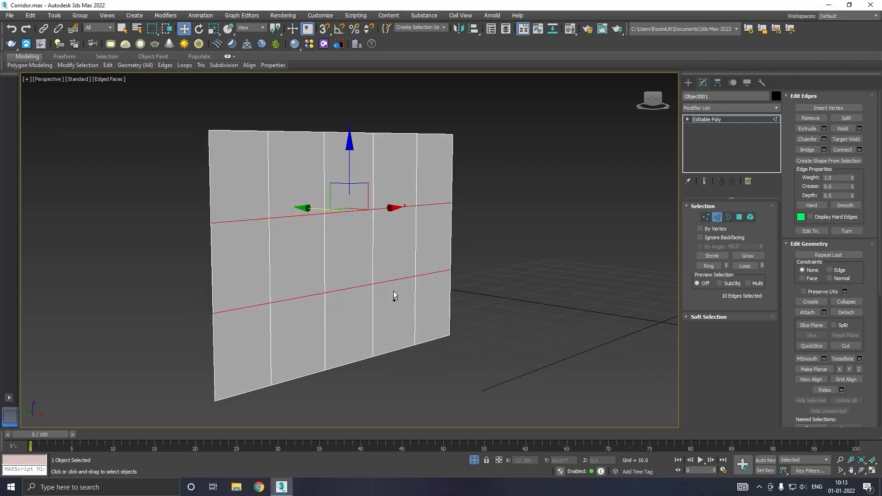
Inset all the panel's polygons together as a group by 1.232 to form an outer frame
left_click(739, 217)
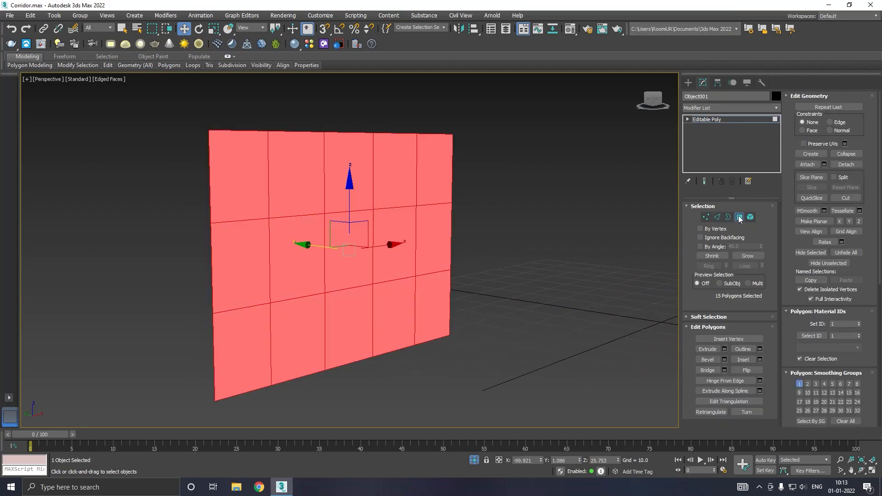
left_click(761, 360)
left_click_drag(358, 297, 371, 343)
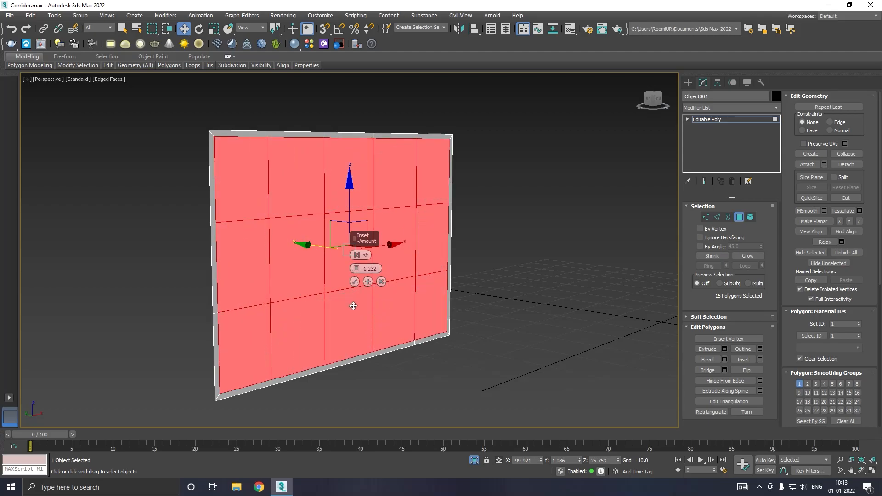
left_click(354, 281)
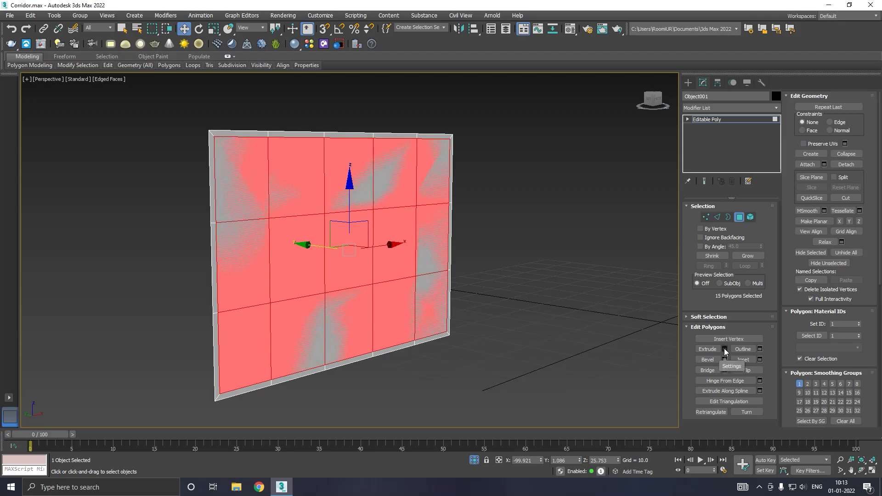
Extrude the framed polygons inward as a group to about Y 2.02
left_click(725, 350)
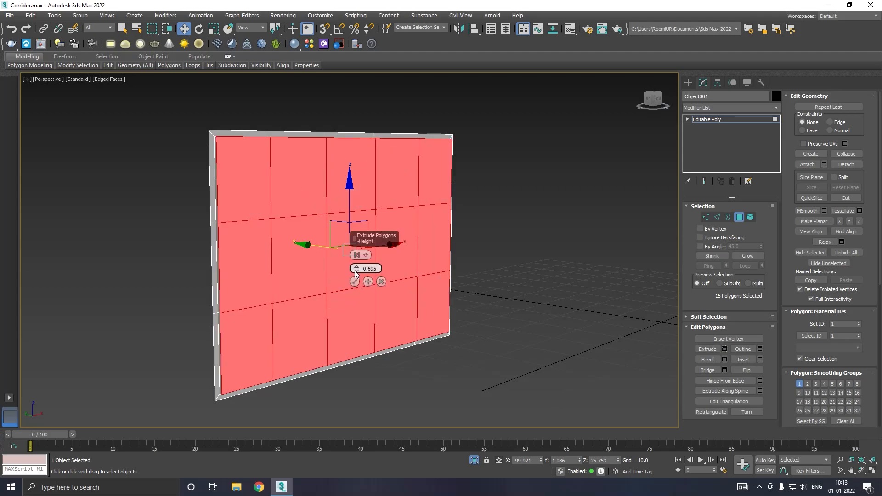
left_click_drag(357, 268, 358, 280)
left_click(354, 282)
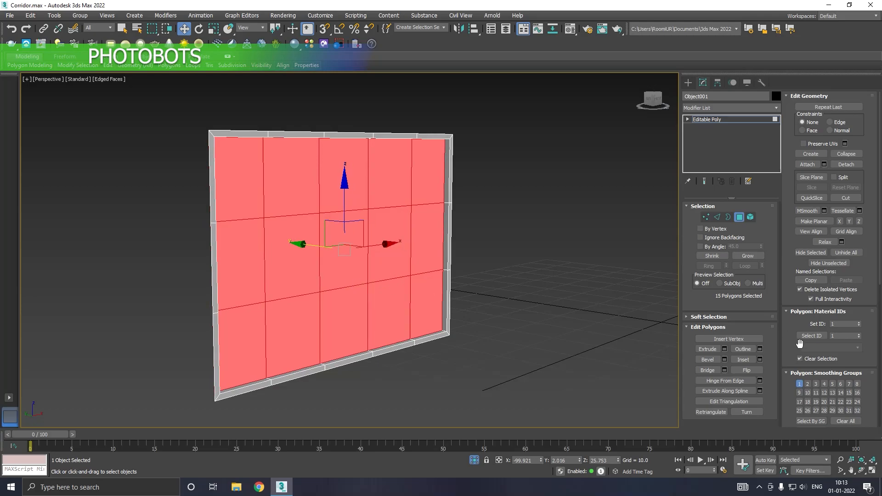
Inset the recessed polygons individually, using By Polygon with an amount of 0.769, to form the window bars
left_click(760, 359)
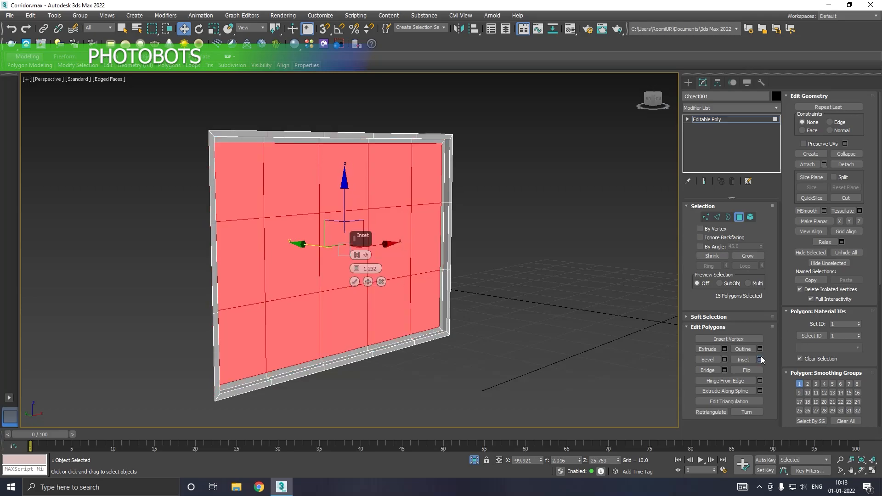
scroll(336, 330, "up", 2)
left_click(357, 255)
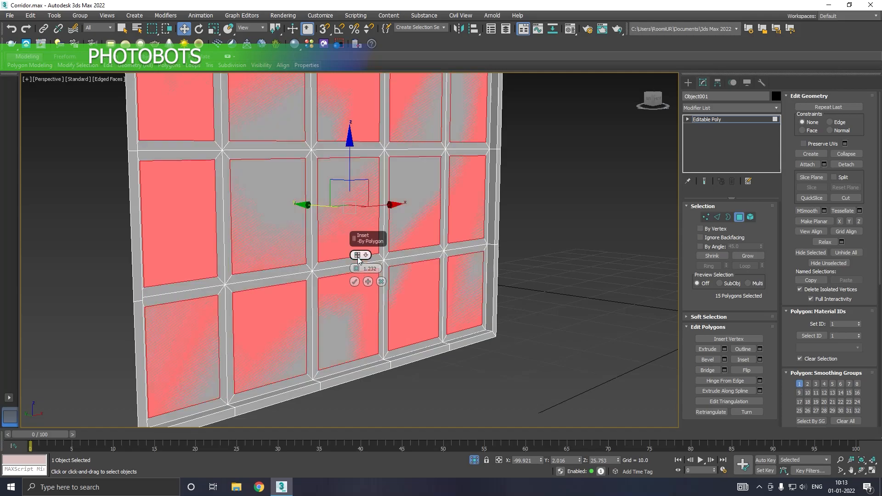
scroll(363, 309, "up", 1)
scroll(364, 309, "up", 1)
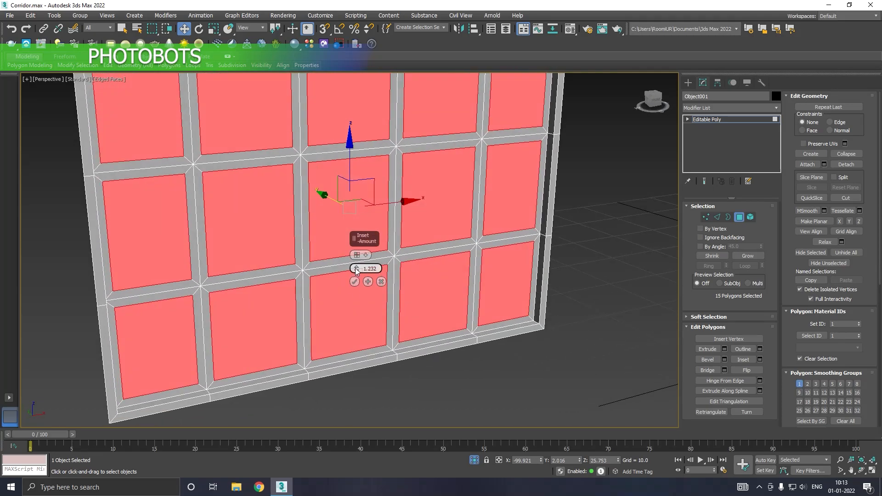
left_click_drag(357, 269, 358, 271)
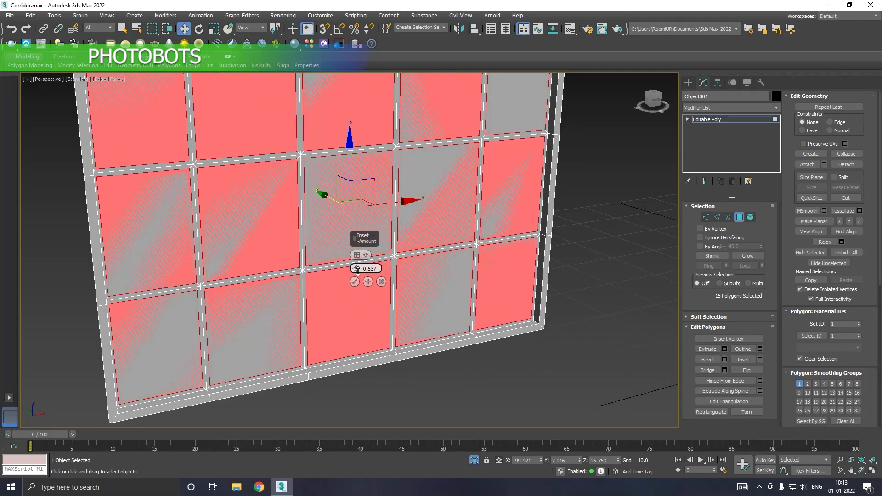
middle_click_drag(338, 299, 295, 289, "alt")
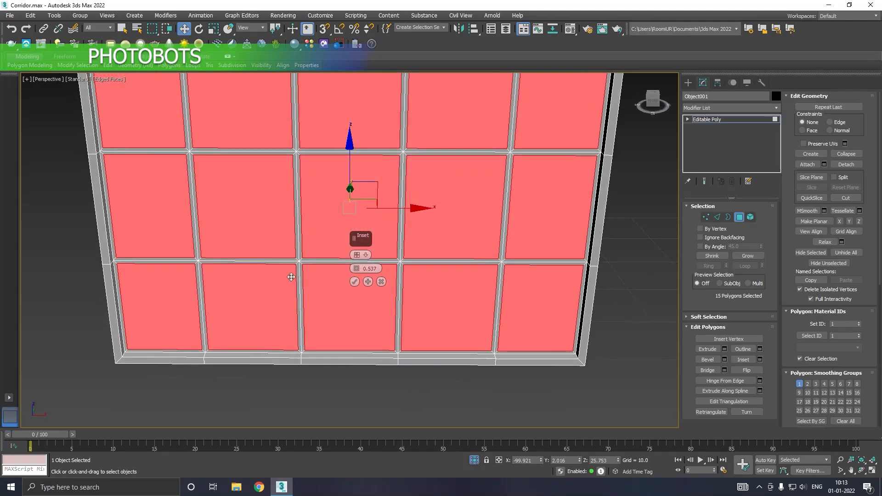
left_click_drag(357, 269, 358, 265)
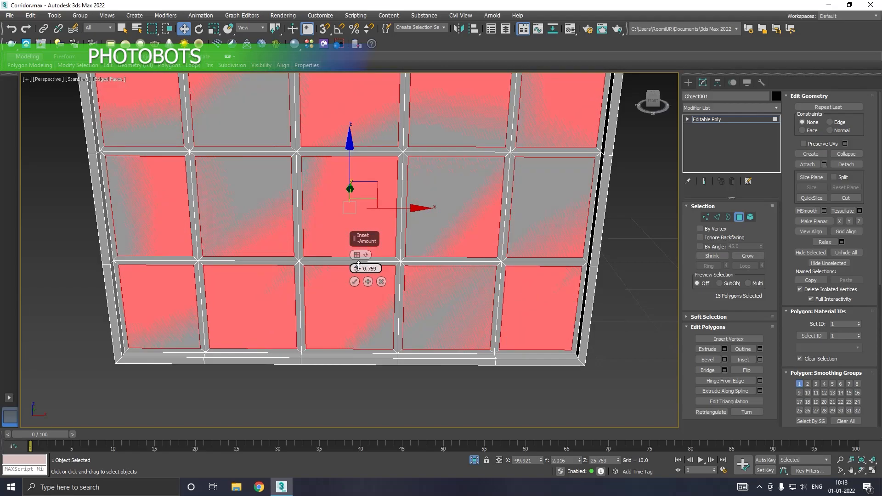
middle_click_drag(457, 295, 489, 283, "alt")
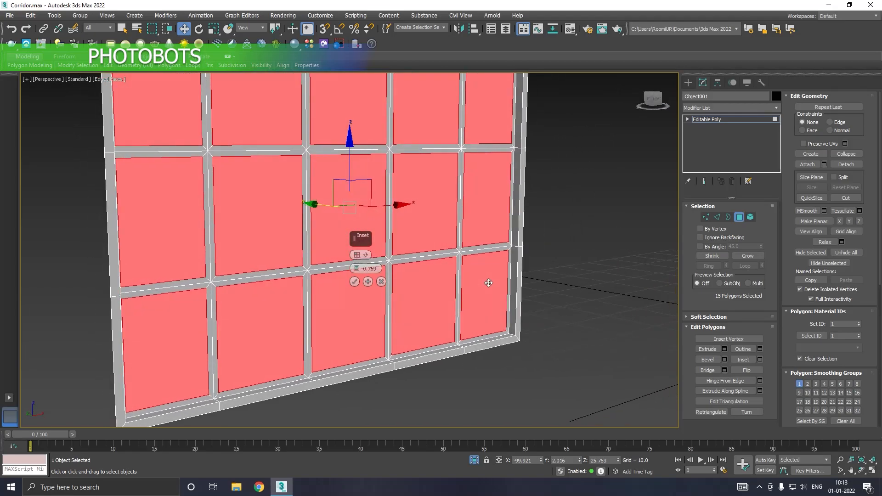